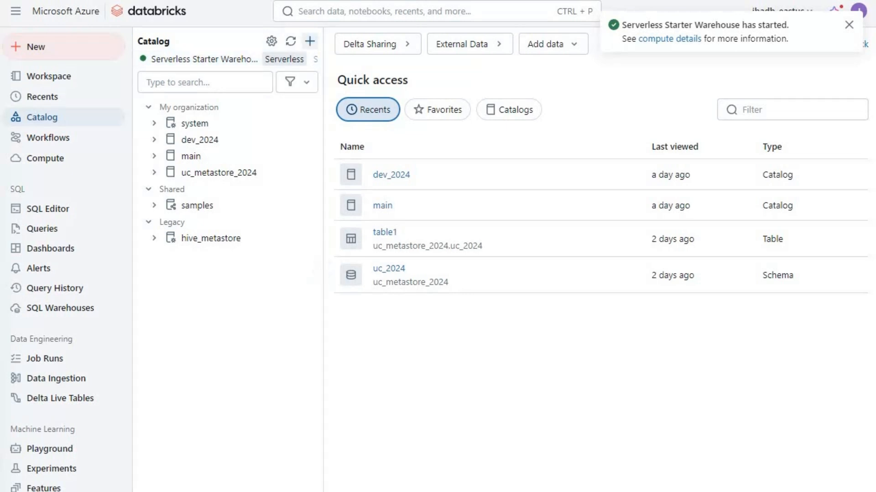
Step: Start a new storage credential of type Azure Managed Identity and name it jbadb-storagecredential-eastus
click(309, 41)
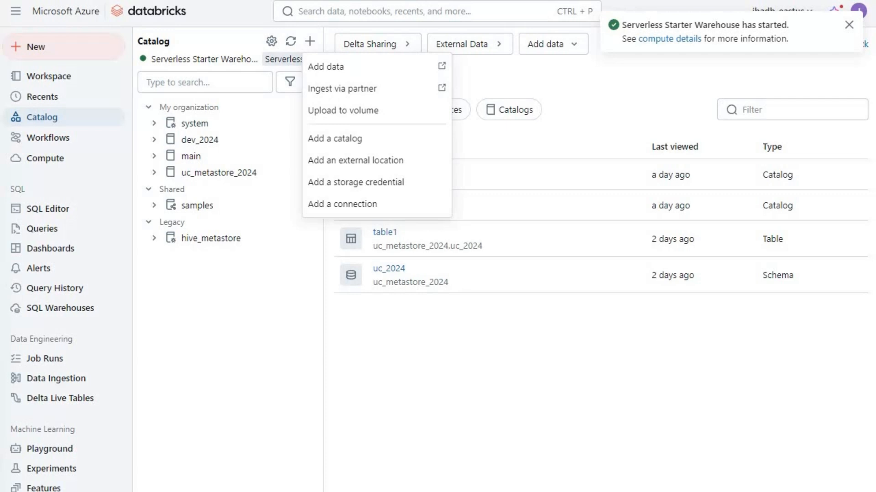
click(356, 182)
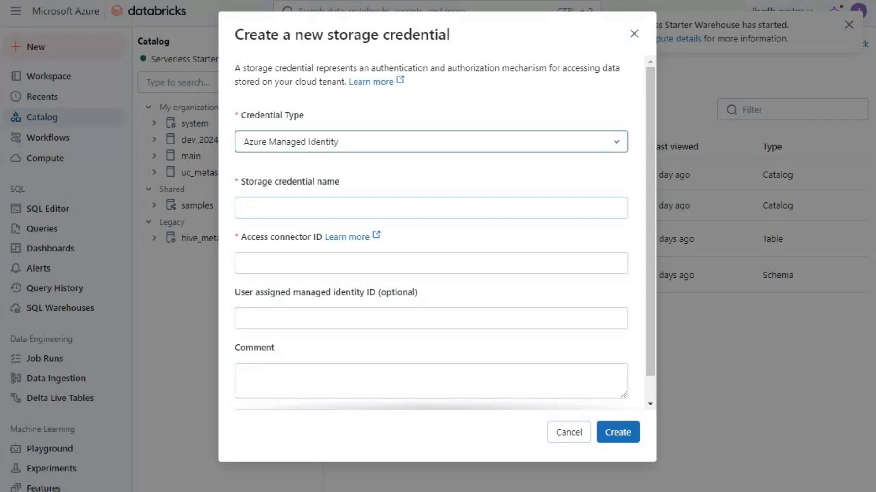
click(431, 142)
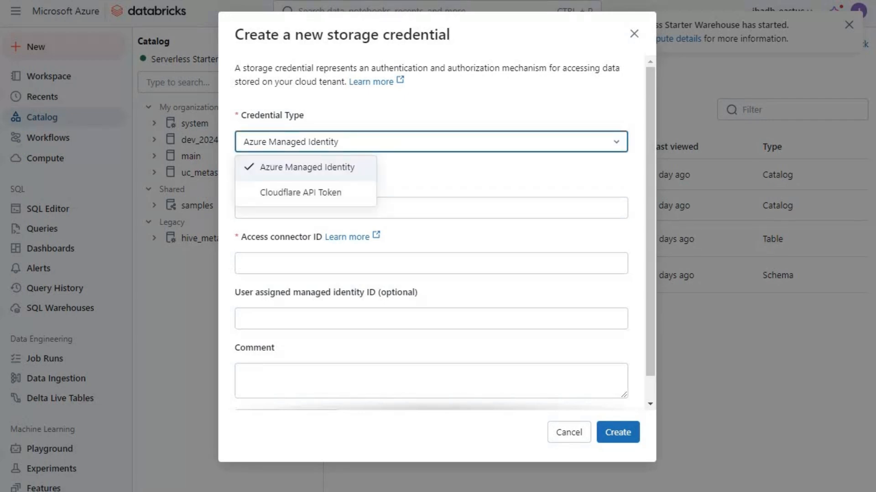
click(307, 168)
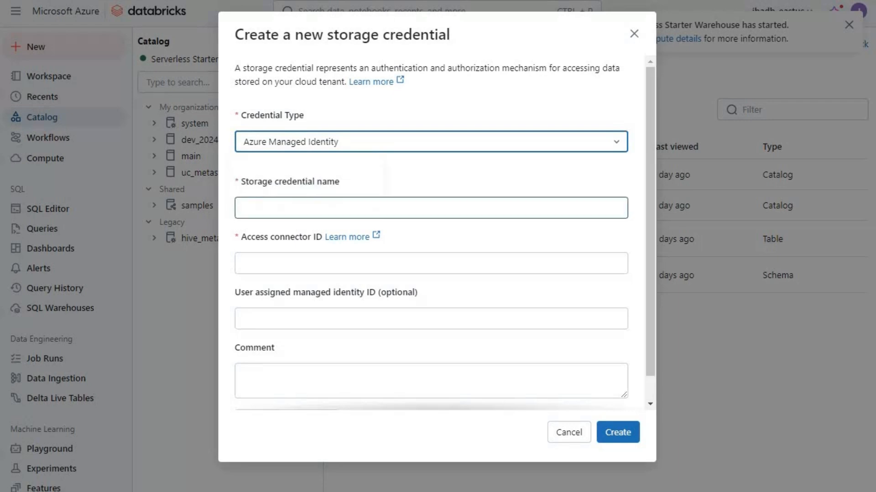
click(431, 208)
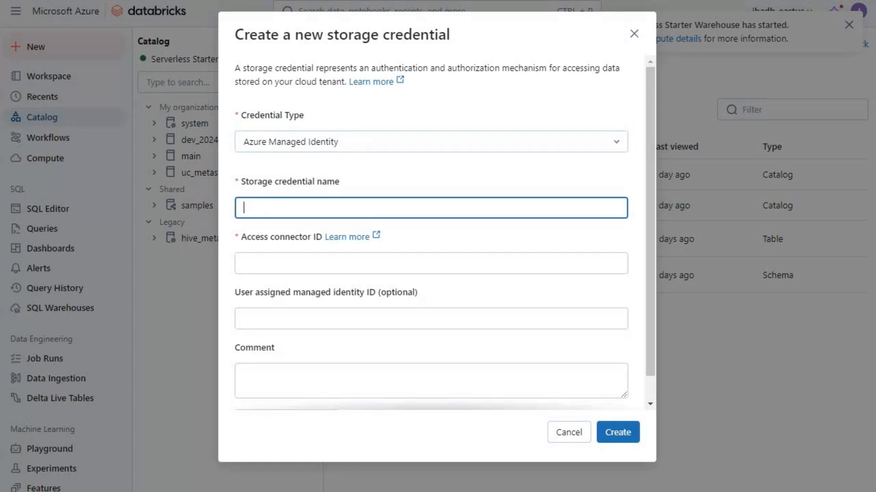
text(jbadb-storagecredential-eastus)
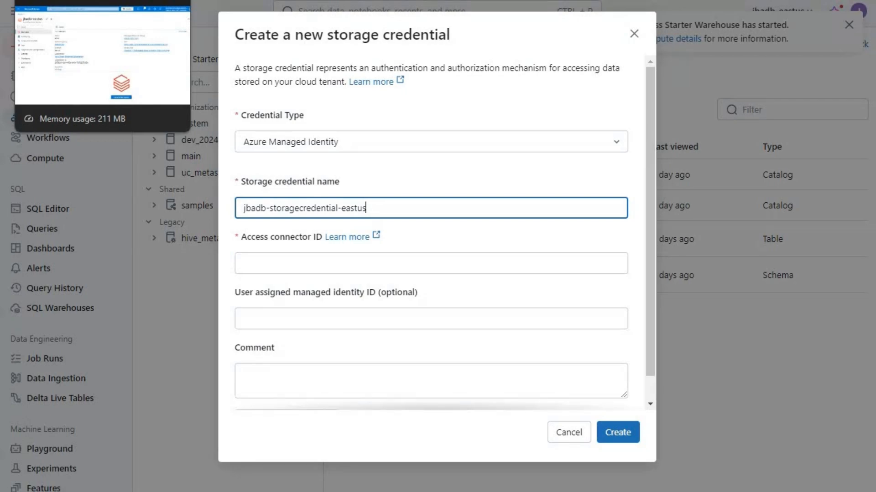
Step: Switch to the Azure portal and start a new storage account named jbadbstoragecredential
click(64, 0)
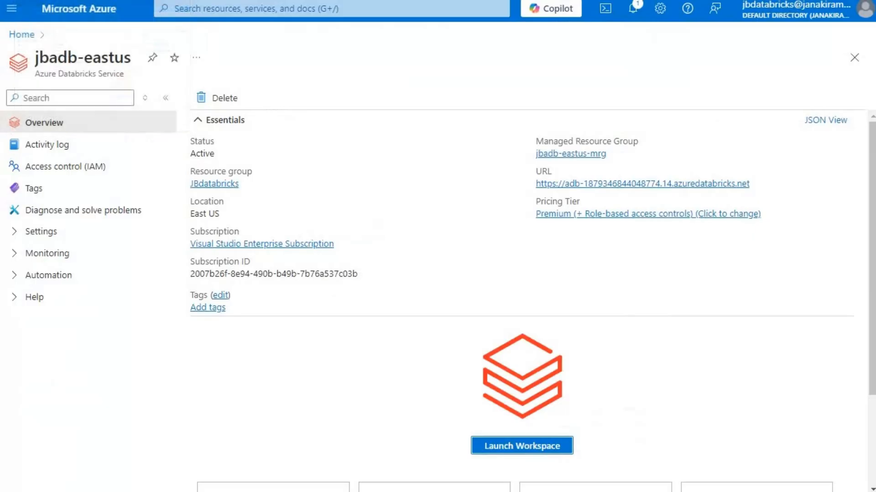
click(21, 34)
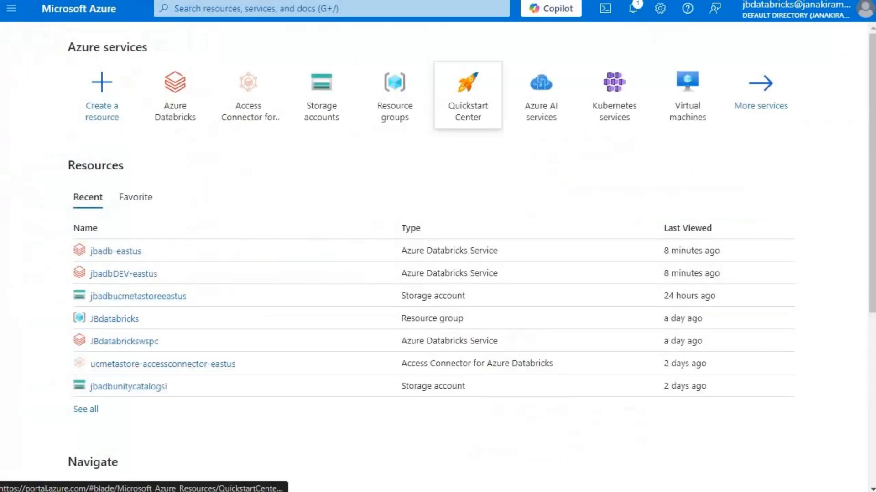
click(322, 94)
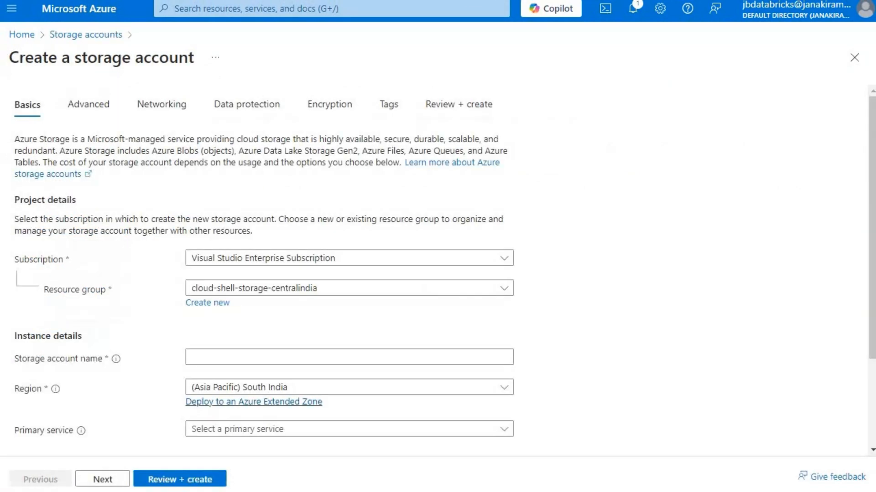
text(jbadbstoragecredential)
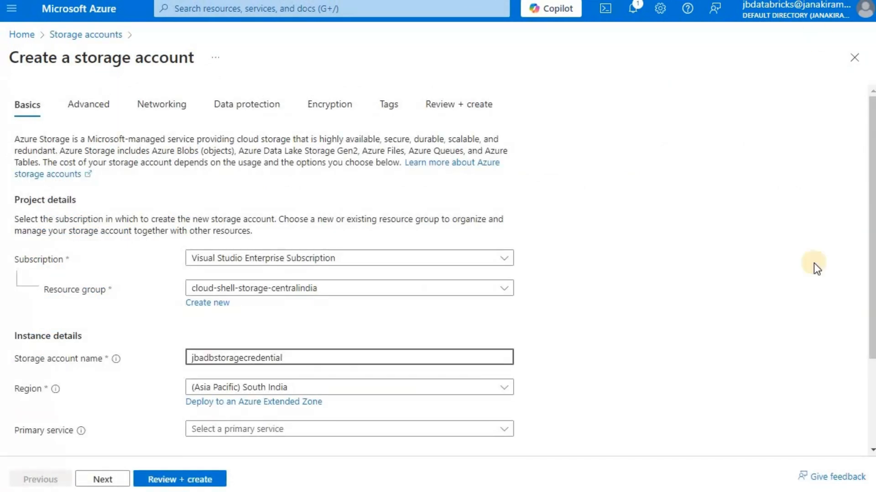
Step: Set the new storage account's region to (US) East US
click(408, 391)
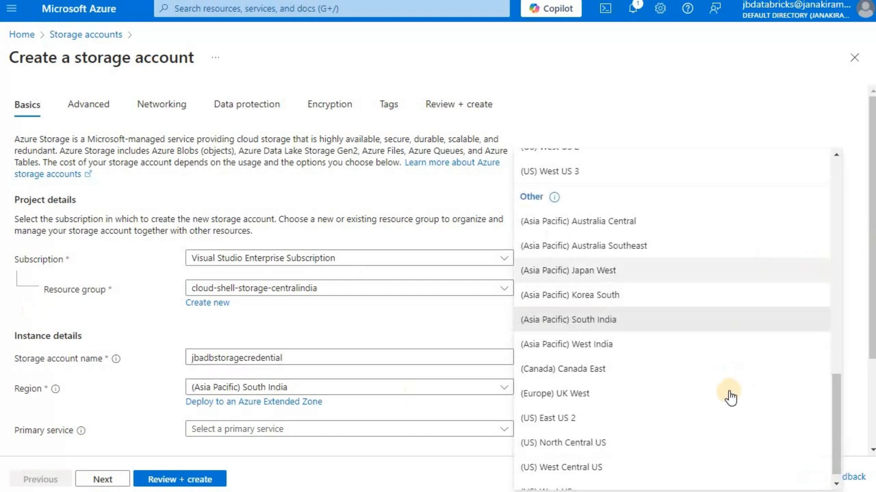
scroll(666, 228, up, 15)
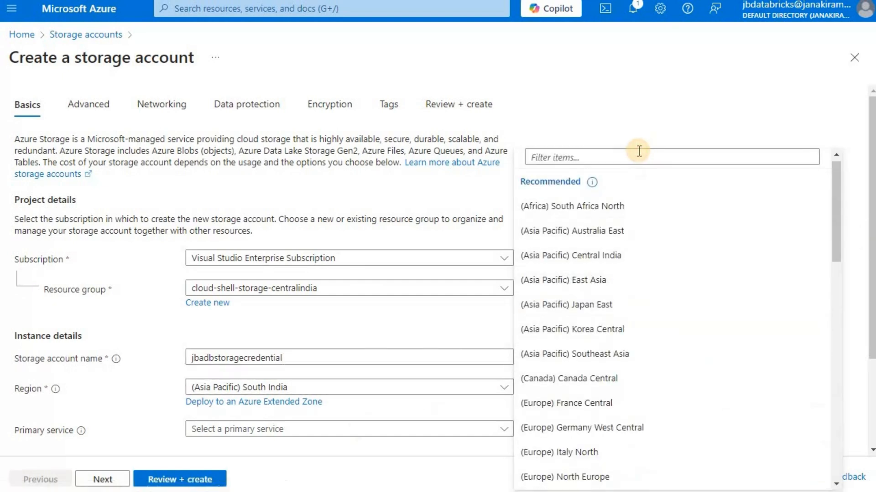
text(east )
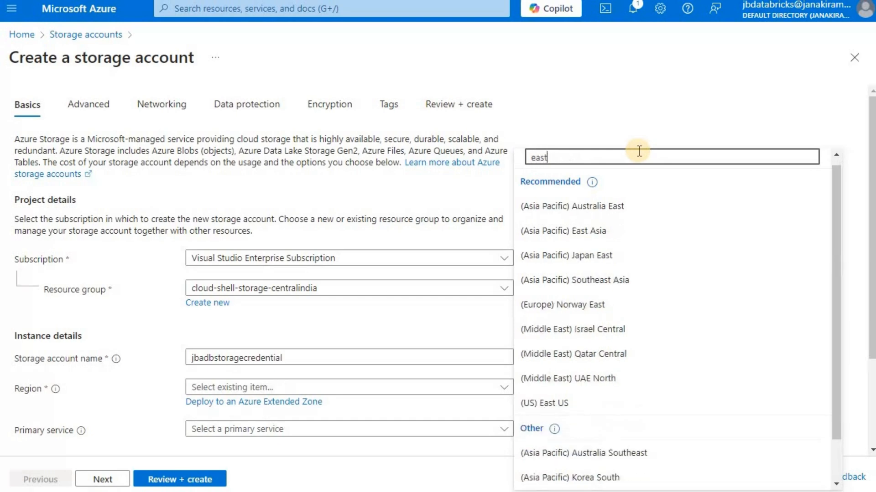
text(us)
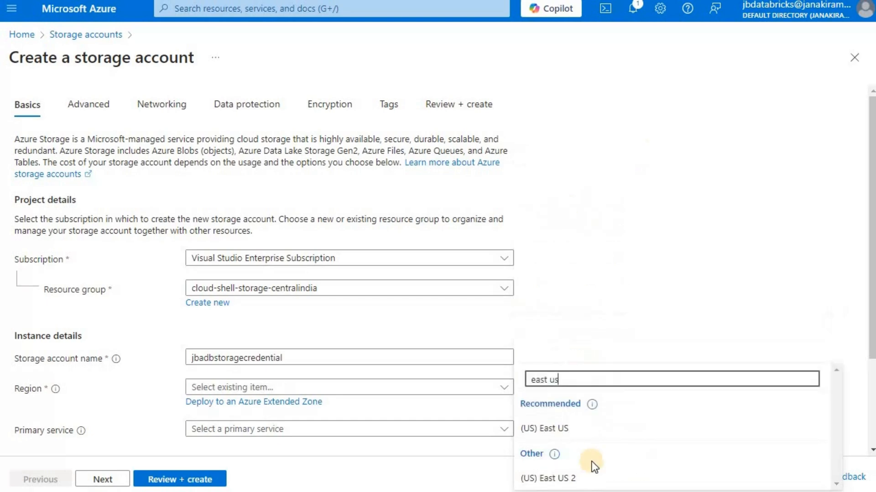
click(586, 437)
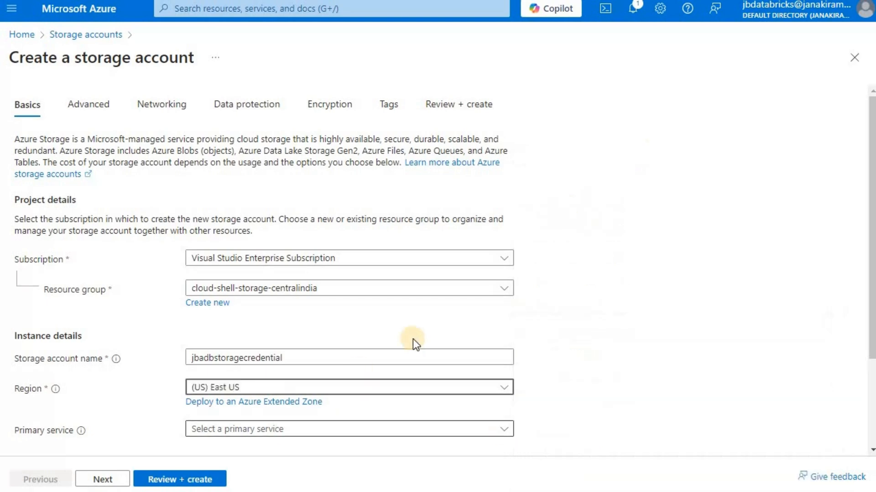
Step: Set the storage account's redundancy to Locally-redundant storage (LRS) and proceed to the advanced settings
scroll(412, 338, down, 3)
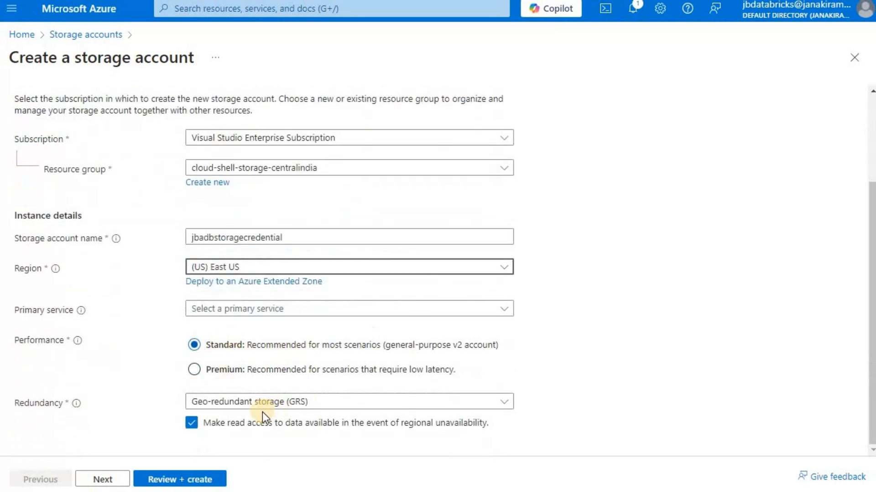
click(274, 402)
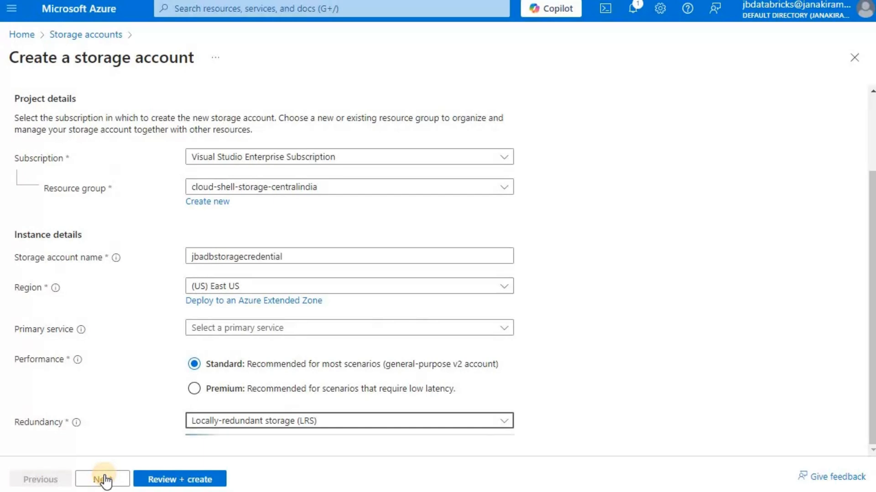
click(101, 479)
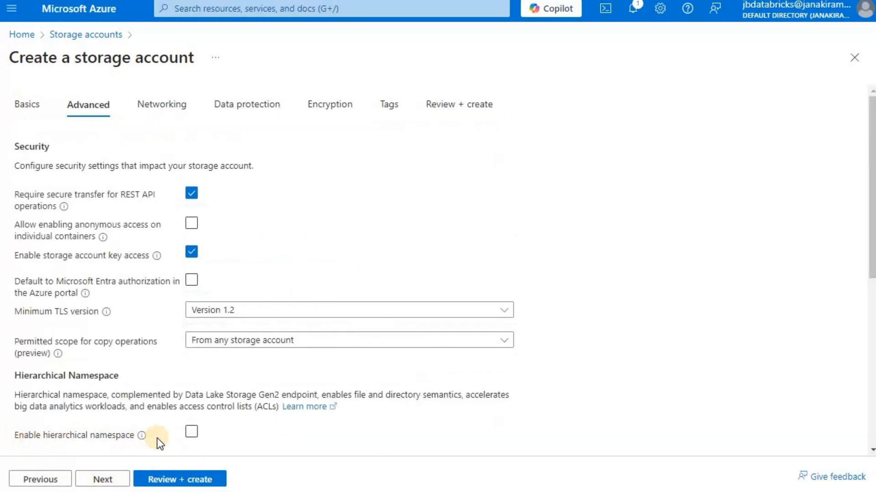
Step: Enable the hierarchical namespace, keep the default networking, data protection and encryption settings, and create the storage account
click(190, 432)
click(96, 479)
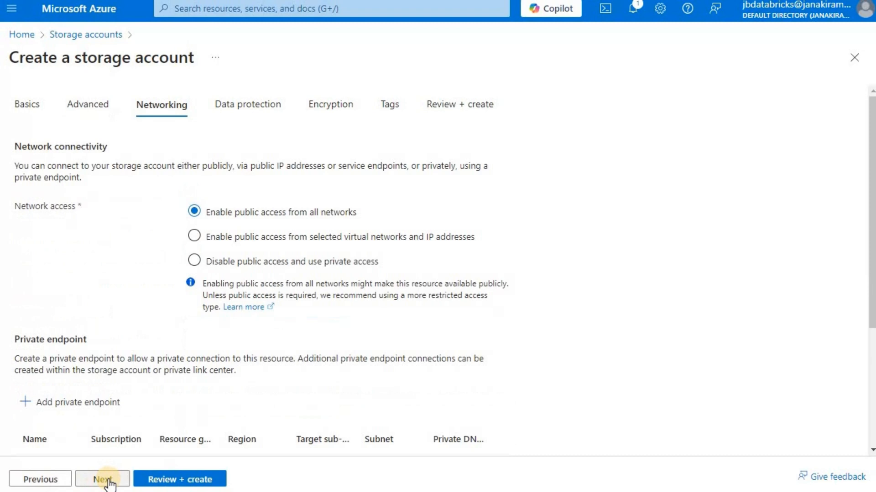
click(103, 479)
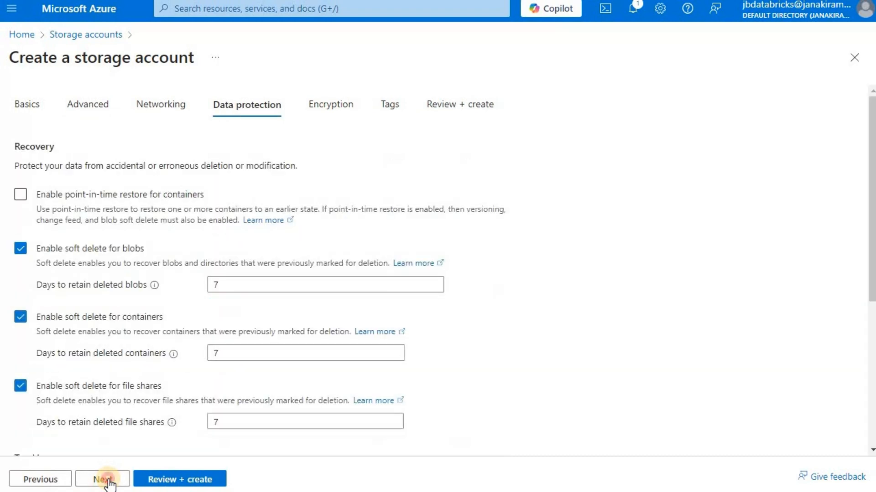
click(103, 480)
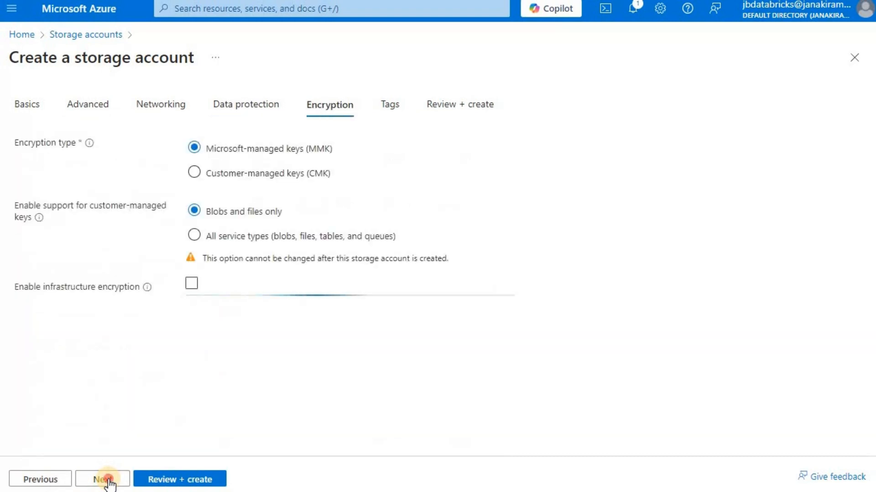
click(109, 483)
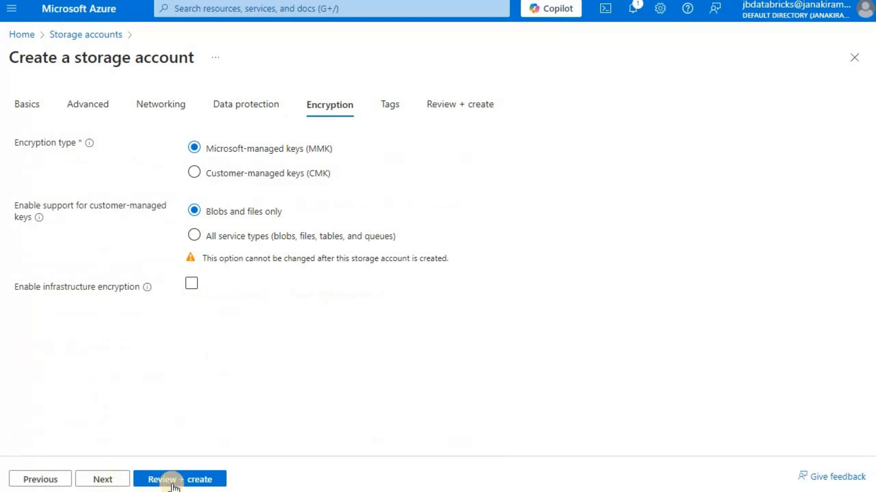
click(83, 481)
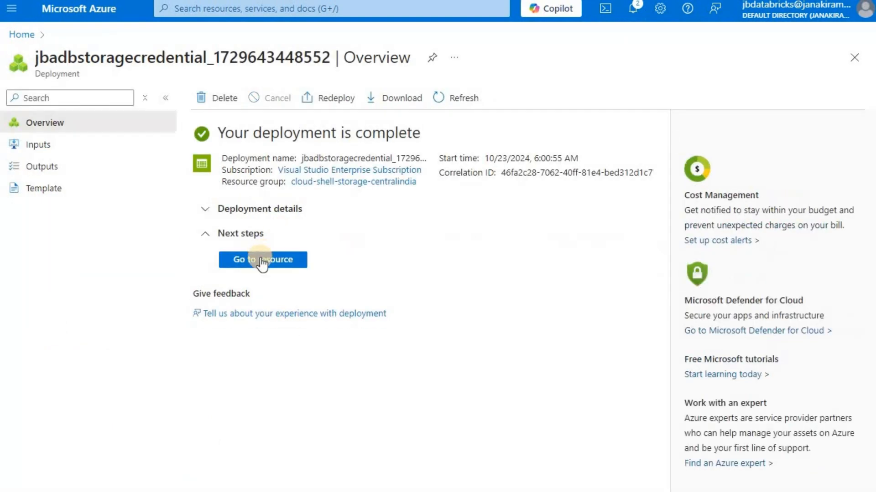
Step: Create a container named catalogfinance in the jbadbstoragecredential storage account
click(262, 263)
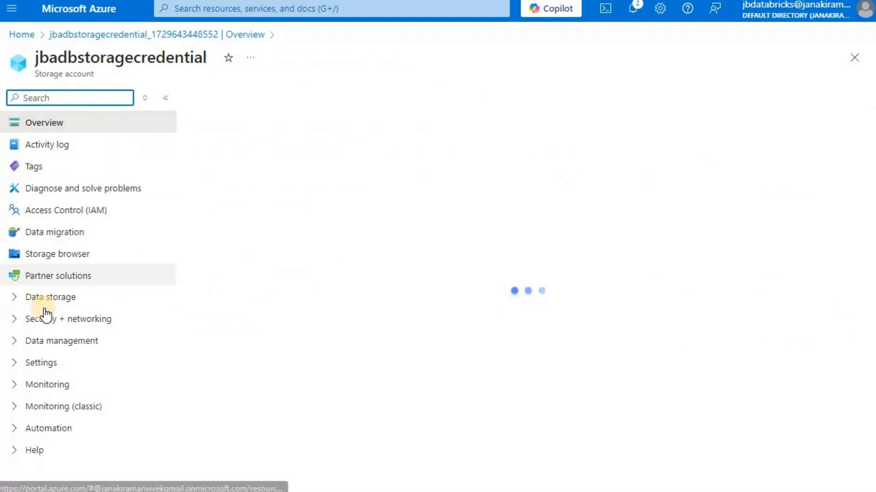
click(51, 299)
click(64, 317)
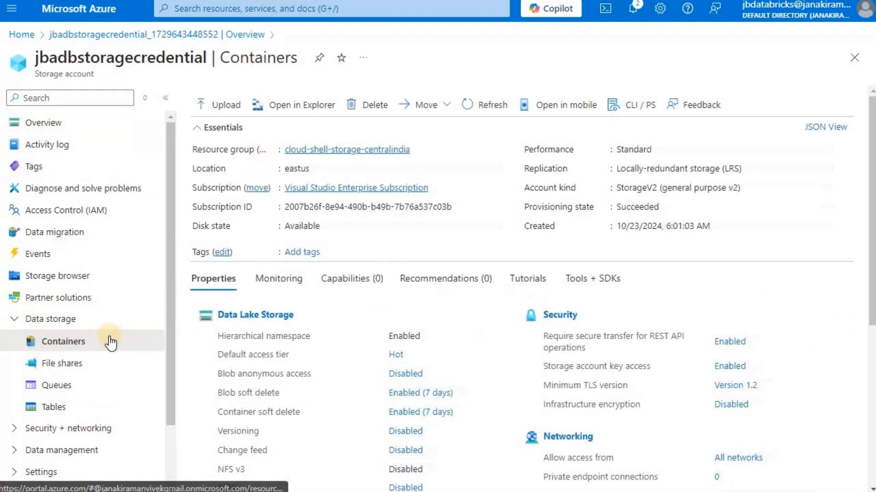
click(228, 102)
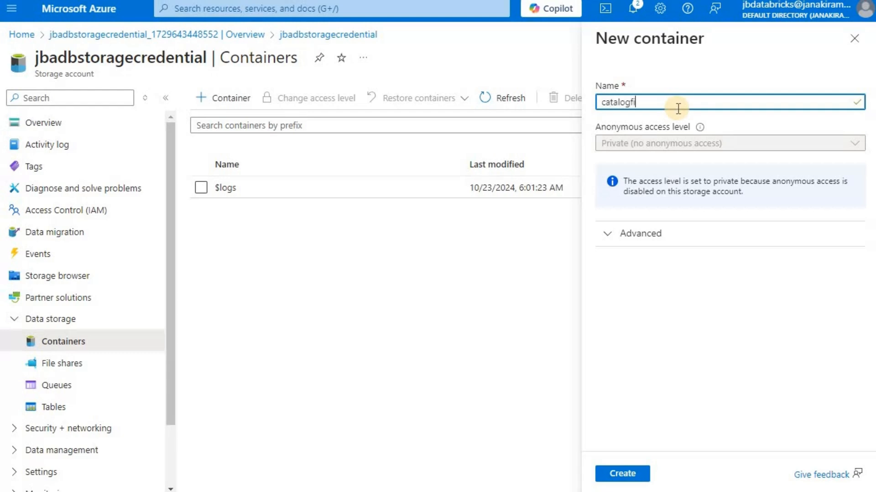
text(ce)
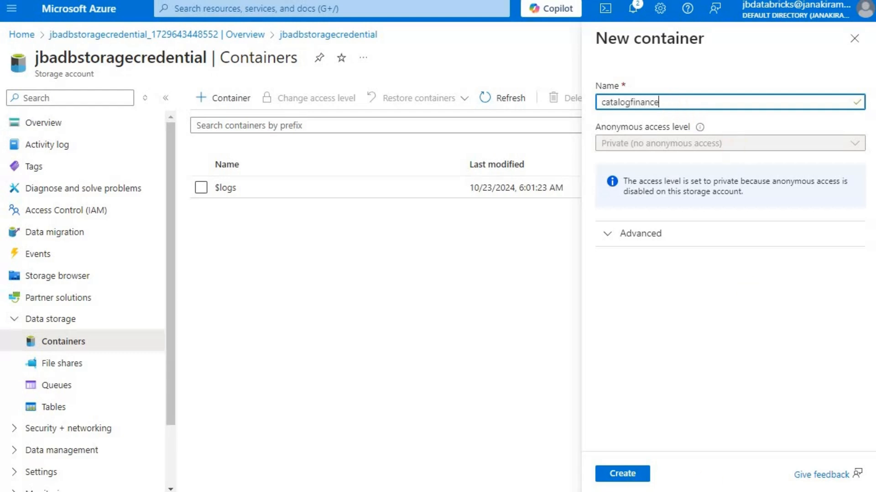
click(639, 475)
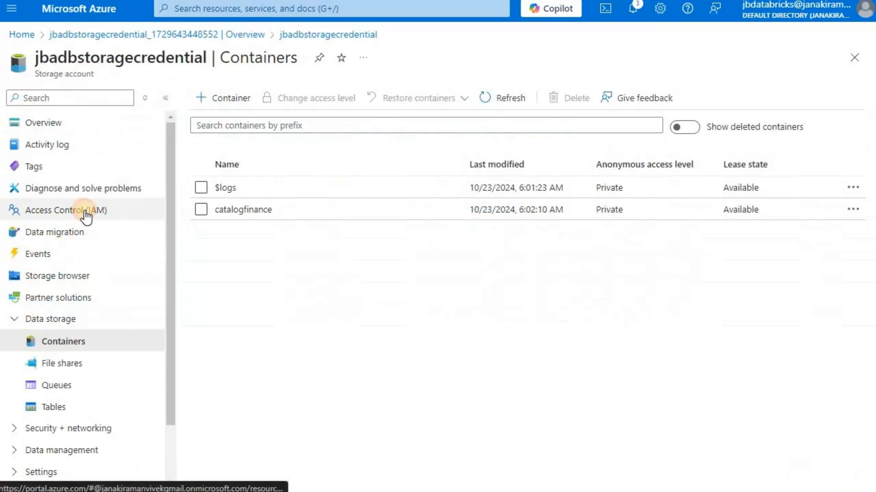
Step: Start a role assignment on the storage account's access control and choose the Storage Blob Data Contributor role
click(86, 216)
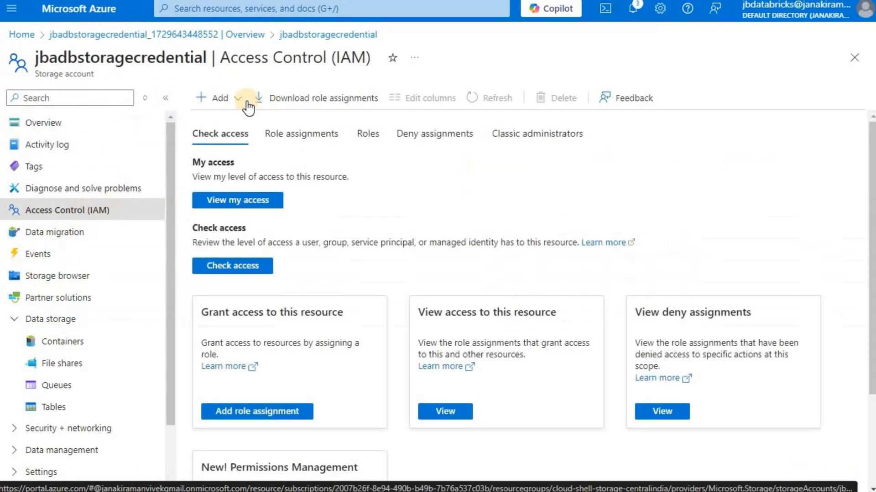
click(232, 100)
click(232, 121)
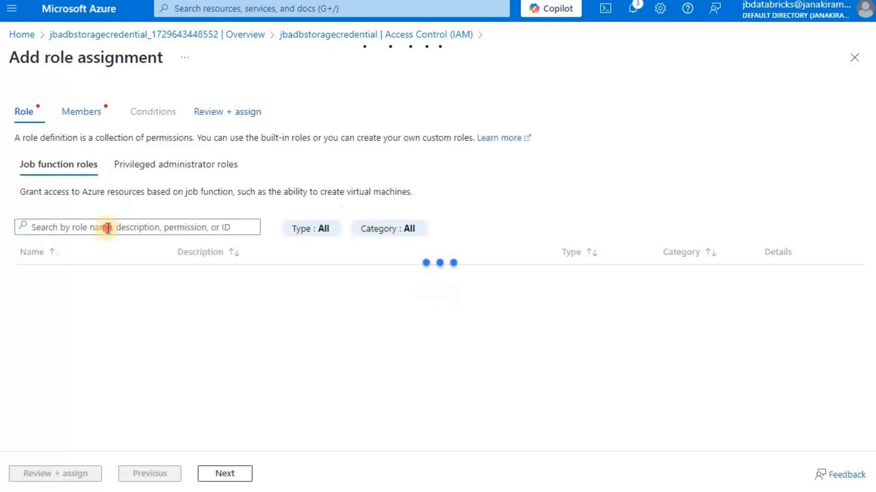
click(108, 228)
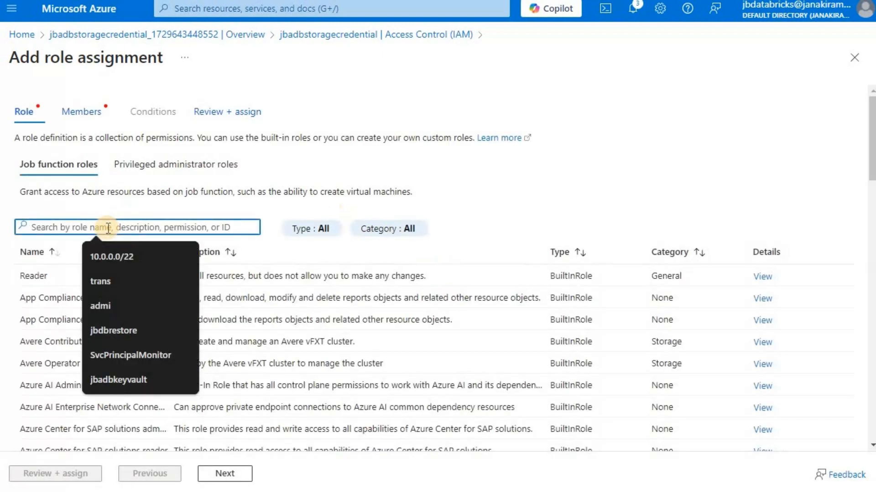
text(storage blo)
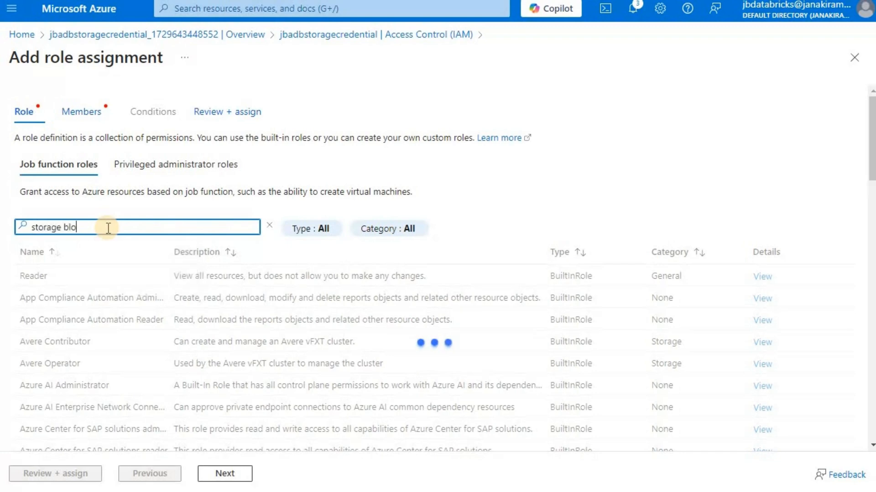
text(b data)
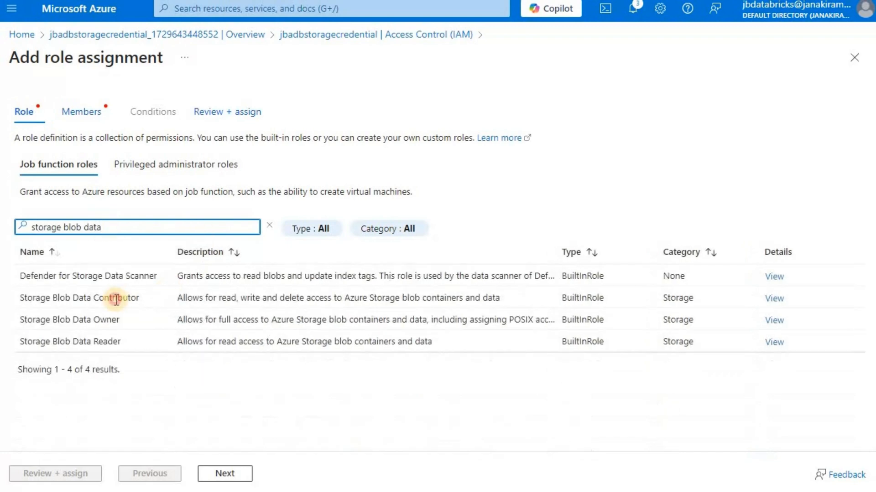
click(114, 298)
Step: Assign the Storage Blob Data Contributor role to the Access Connector for Azure Databricks managed identity ucmetastore-accessconnector-eastus
click(238, 476)
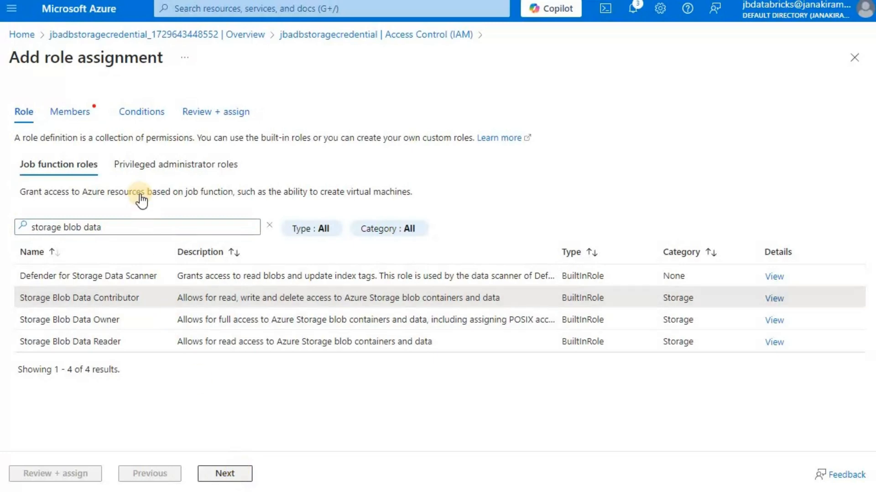
click(155, 224)
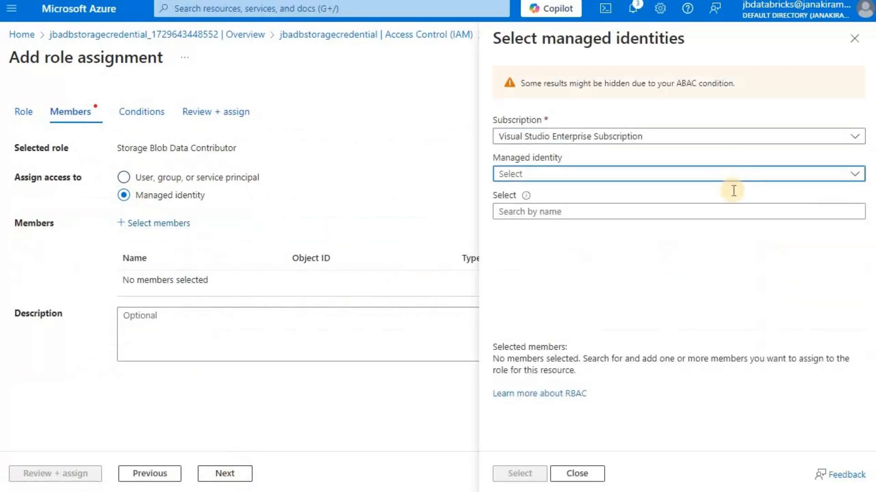
click(745, 177)
click(694, 287)
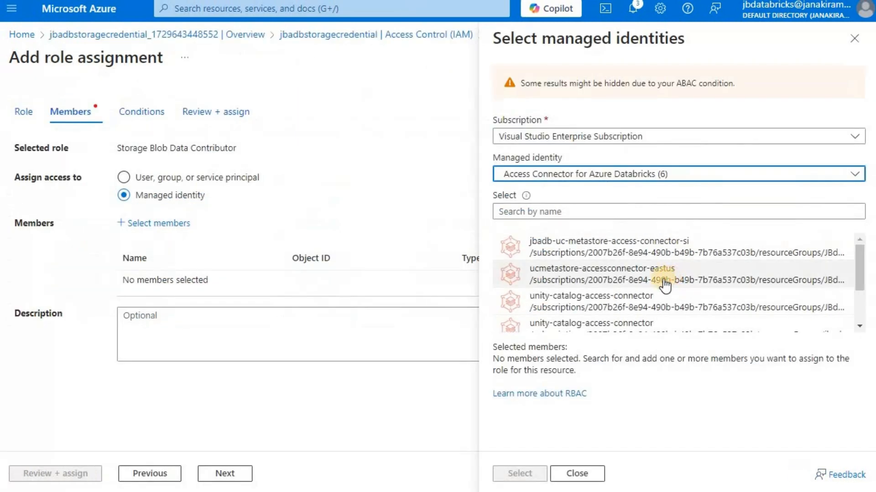
click(677, 276)
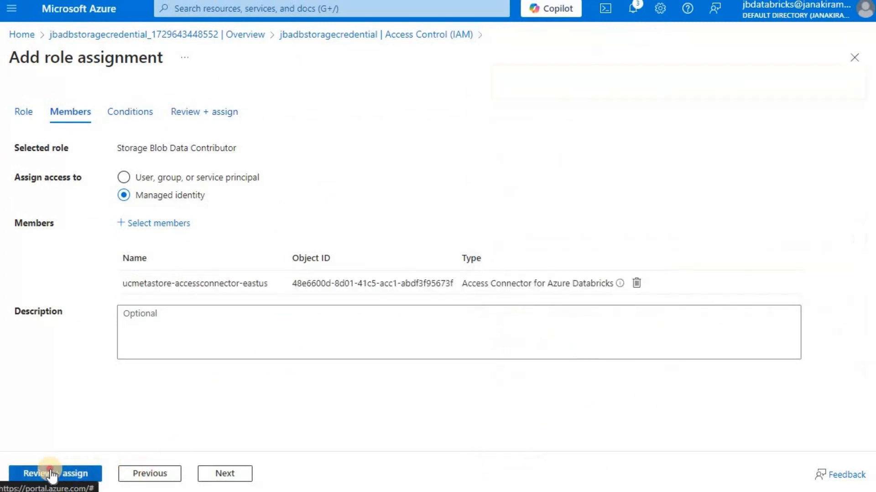
click(53, 474)
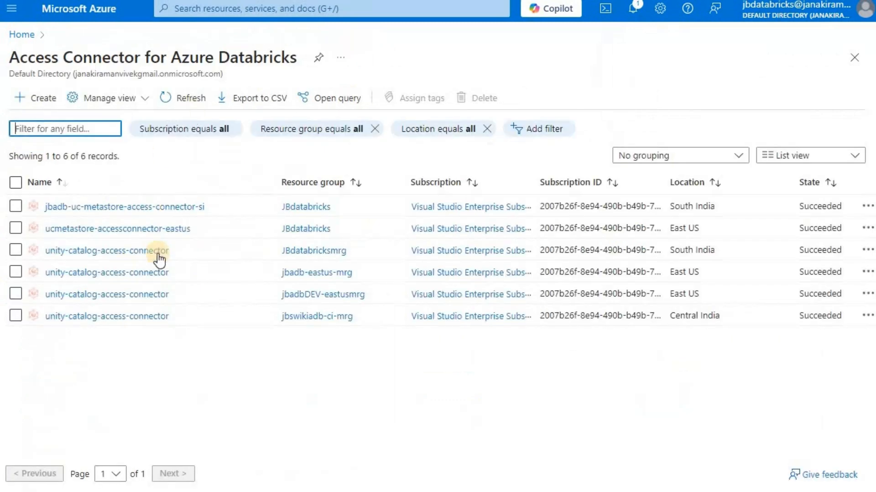
Step: Copy the resource ID of the ucmetastore-accessconnector-eastus access connector and return to Databricks
click(165, 230)
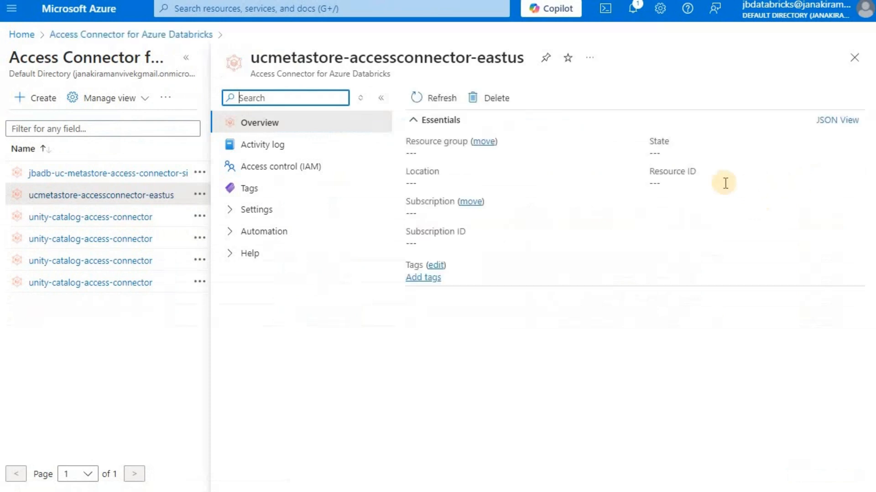
click(856, 185)
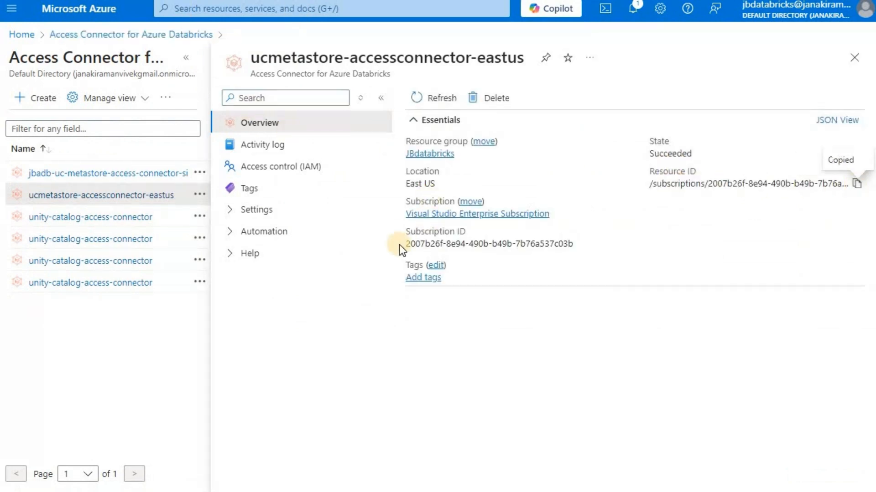
click(296, 1)
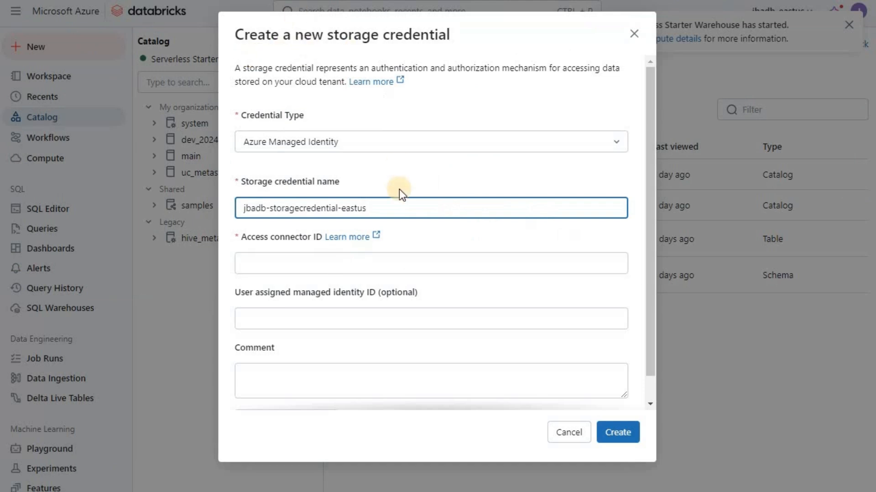
Step: Paste the copied resource ID as the access connector ID and create the jbadb-storagecredential-eastus storage credential
click(307, 263)
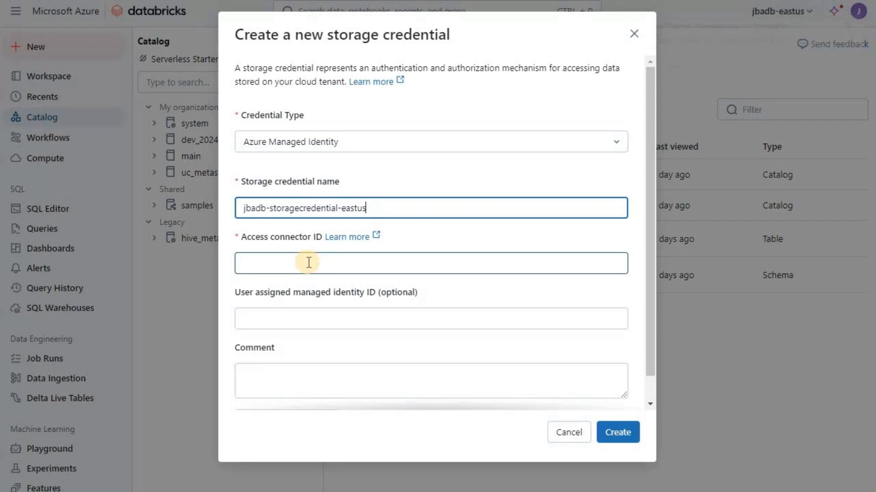
click(309, 263)
key(ctrl+v)
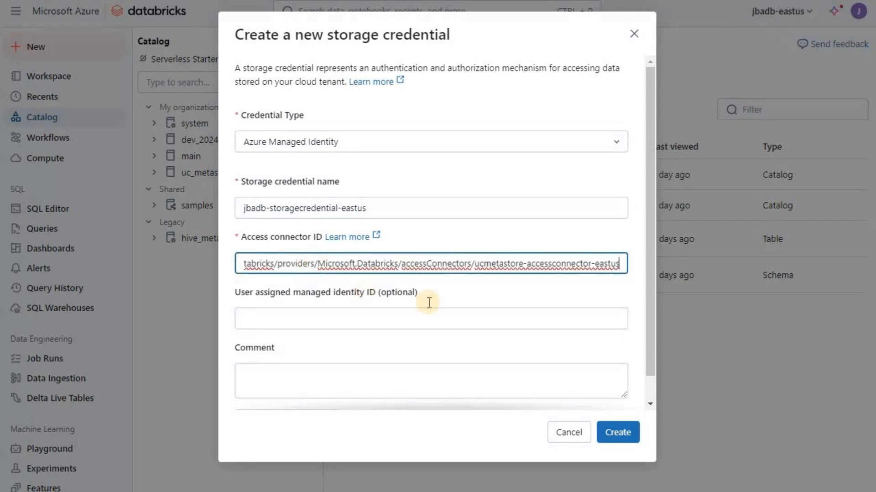
scroll(501, 365, down, 1)
click(617, 432)
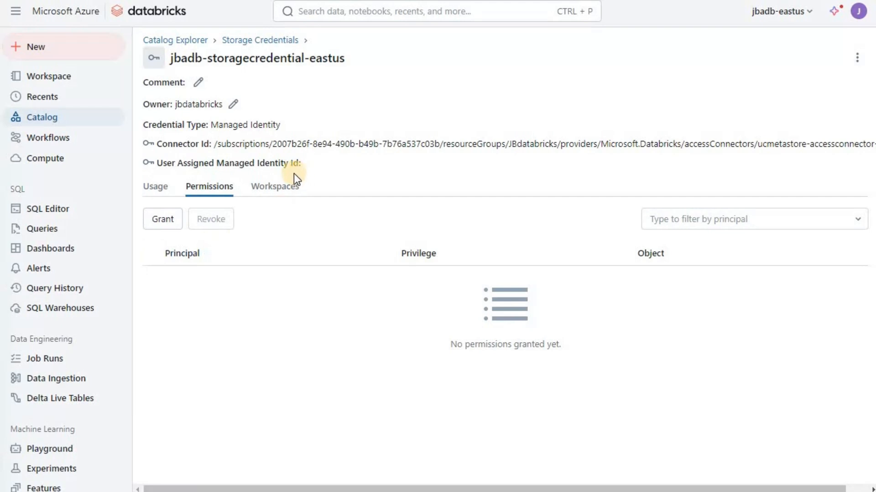
Step: Start a new external location named jbad-externallocation-eastus that uses the jbadb-storagecredential-eastus storage credential
click(60, 125)
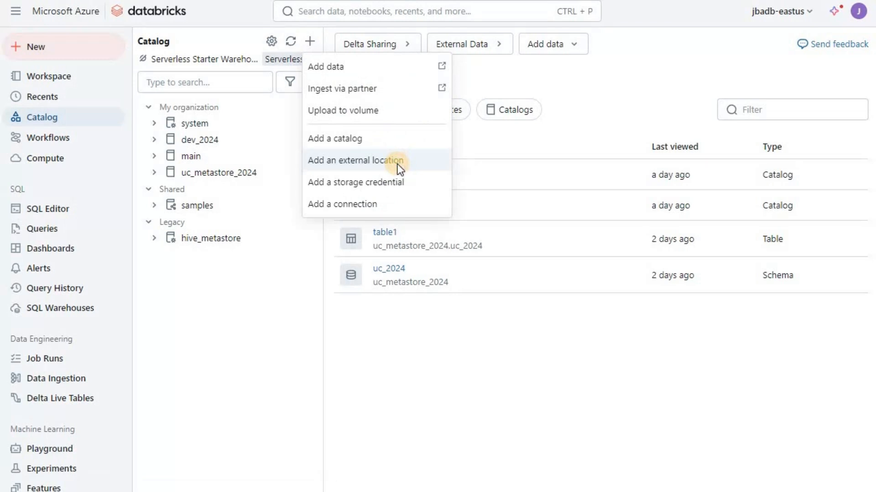
click(397, 164)
click(327, 256)
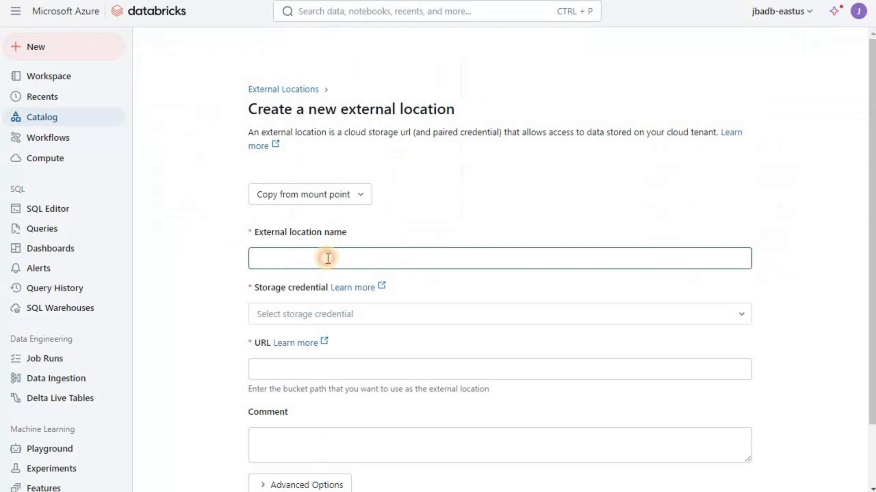
text(jbad)
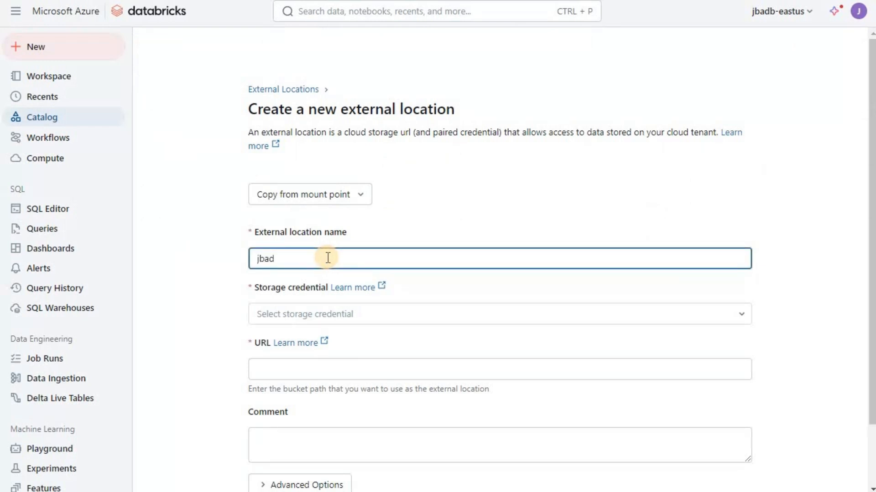
text(-externallocation-eastus)
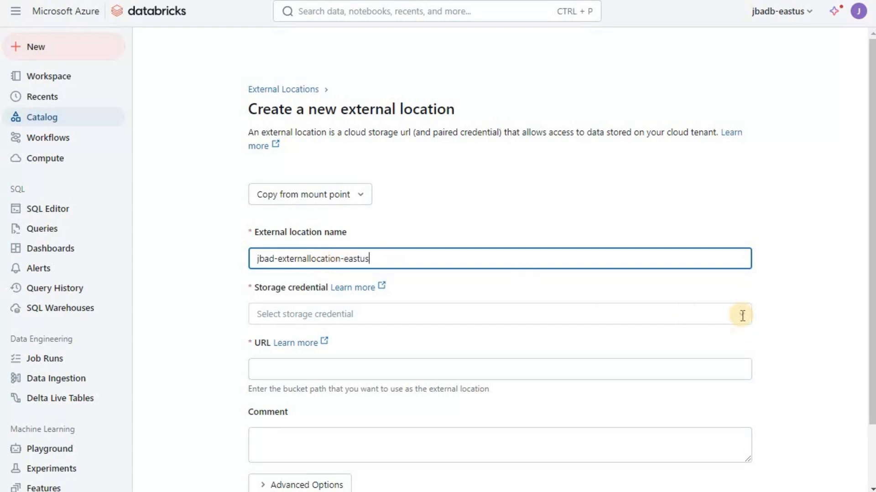
click(577, 321)
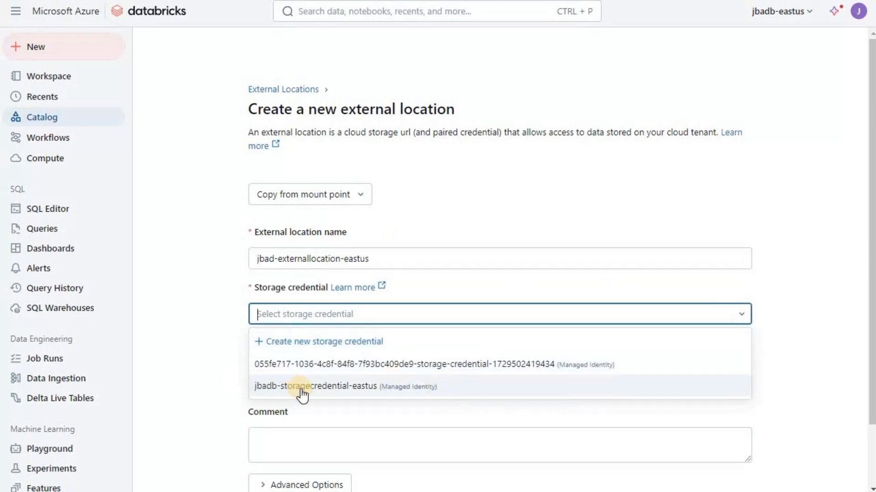
click(354, 383)
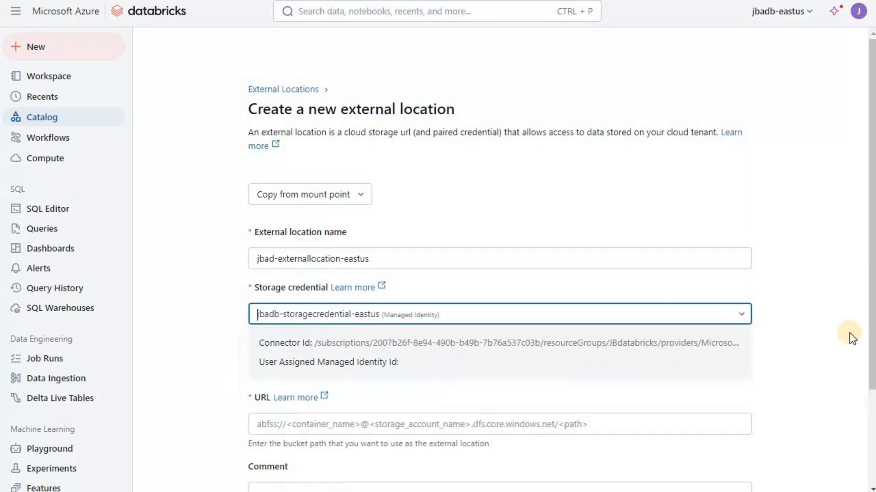
Step: Copy the catalogfinance container name from the Azure portal and begin the storage path abfss://catalogfinance@ in the external location's comment
scroll(511, 337, down, 3)
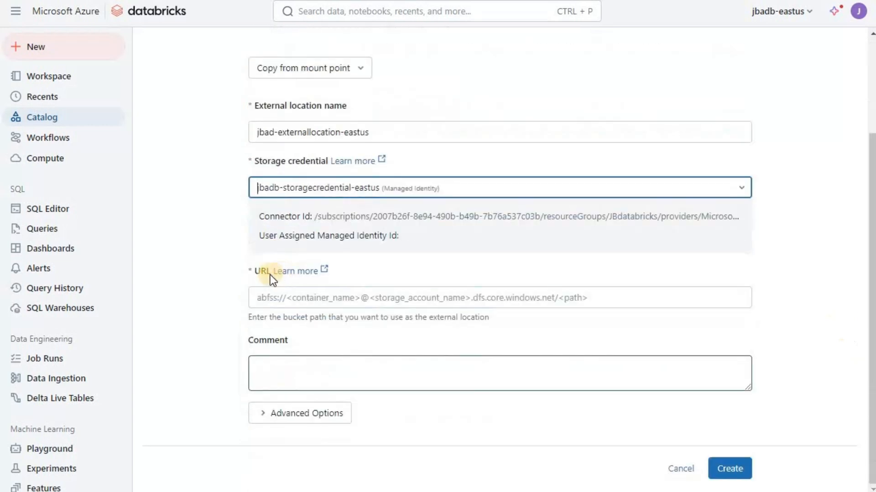
click(270, 301)
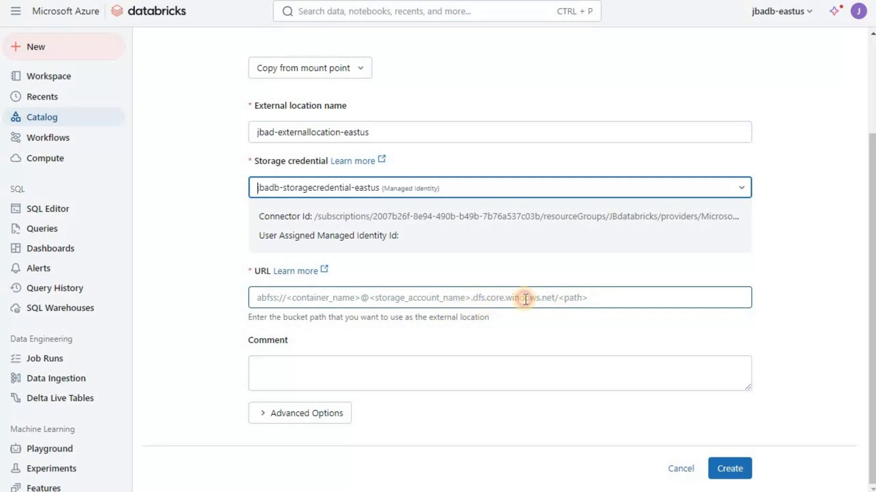
click(486, 299)
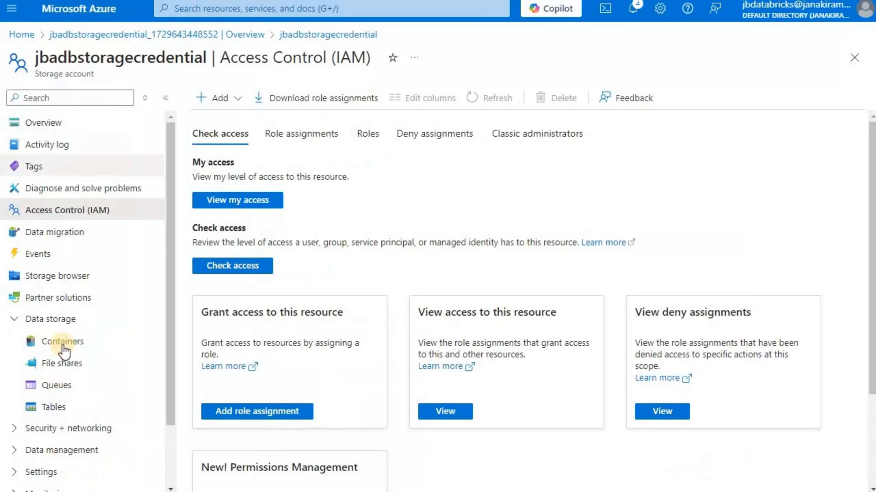
click(62, 342)
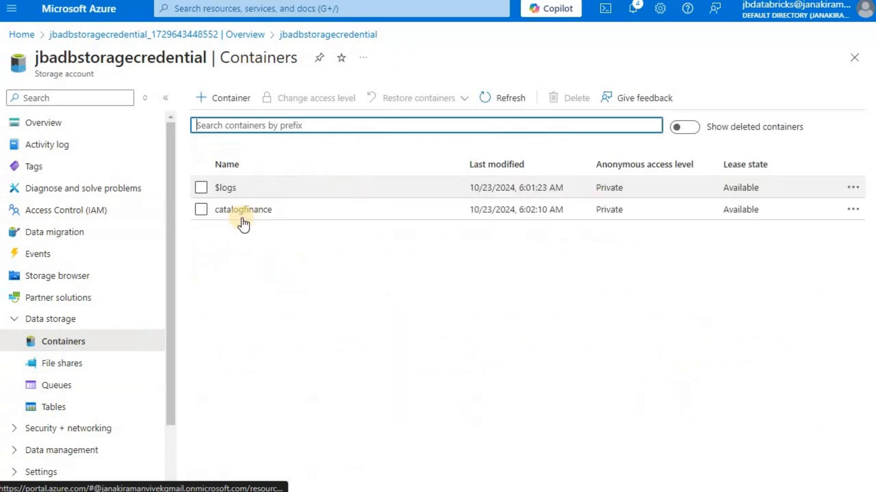
drag(214, 210, 281, 218)
key(ctrl+c)
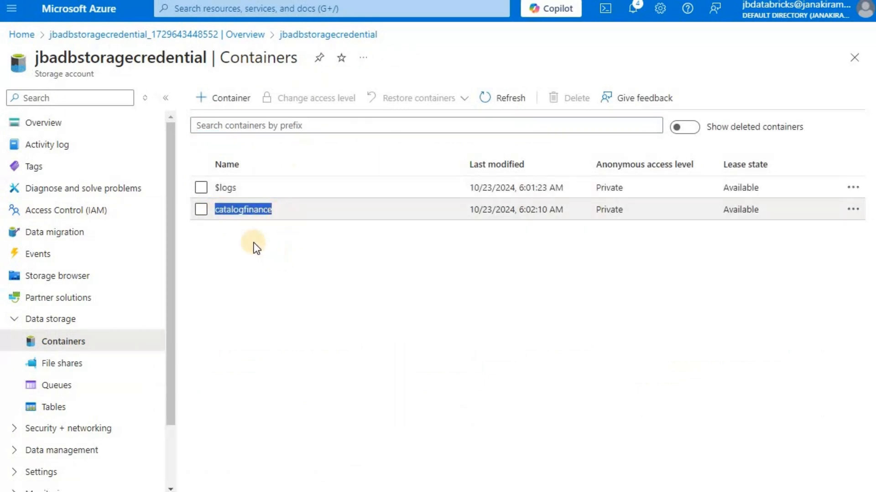
key(alt+Tab)
click(301, 373)
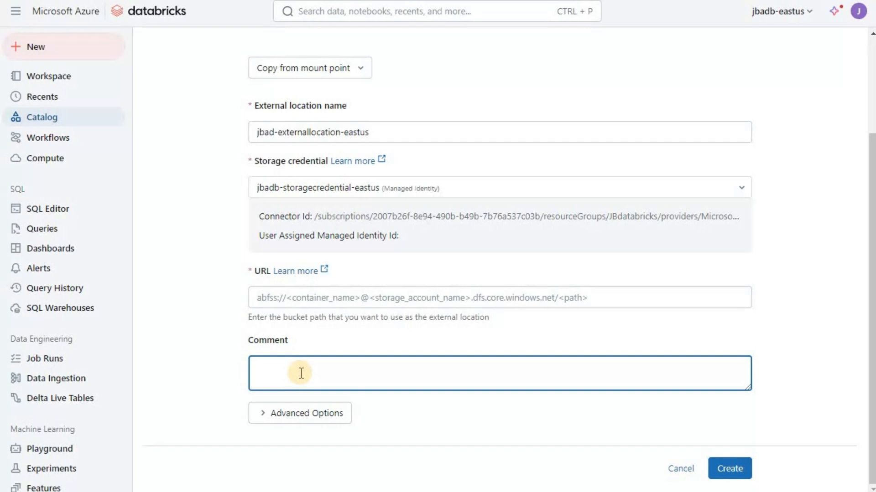
text(abfss://)
key(ctrl+v)
text(@)
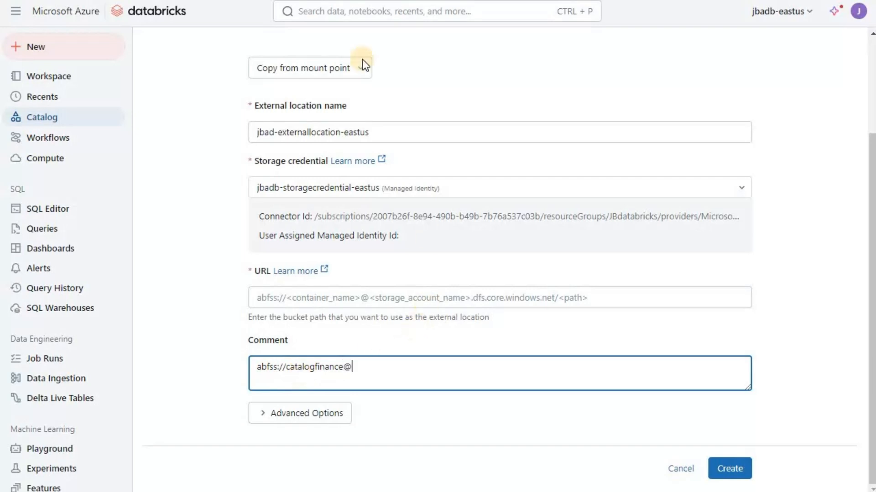
Step: Extend the path in the comment with the storage account name jbadbstoragecredential copied from Azure and the suffix .dfs.core.windows.net/
key(alt+Tab)
double_click(112, 56)
key(ctrl+c)
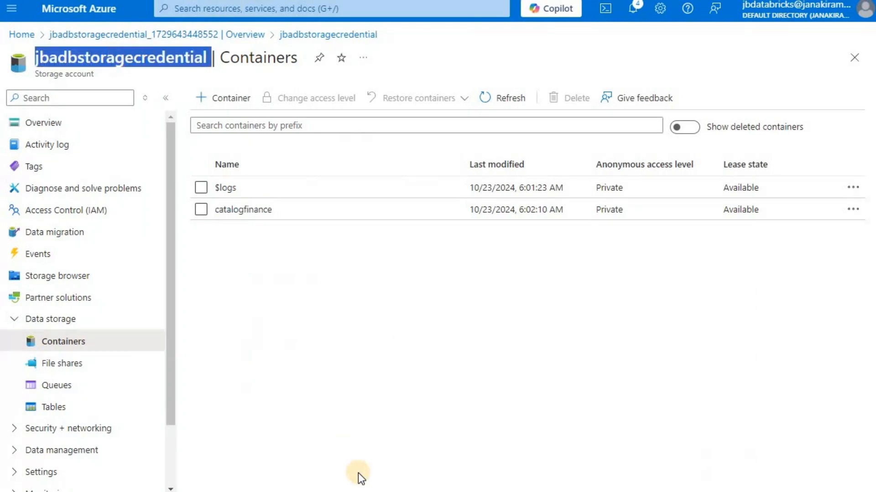
key(alt+Tab)
key(ctrl+v)
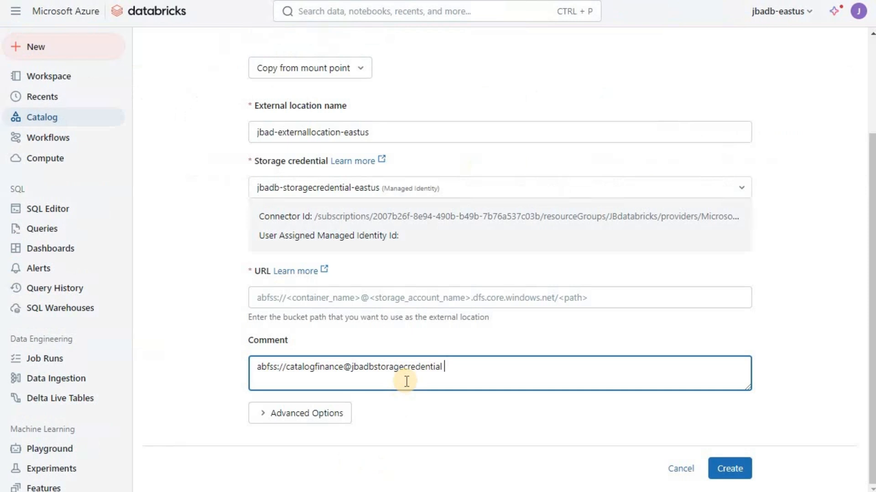
text(.dfs.core.windows.net/)
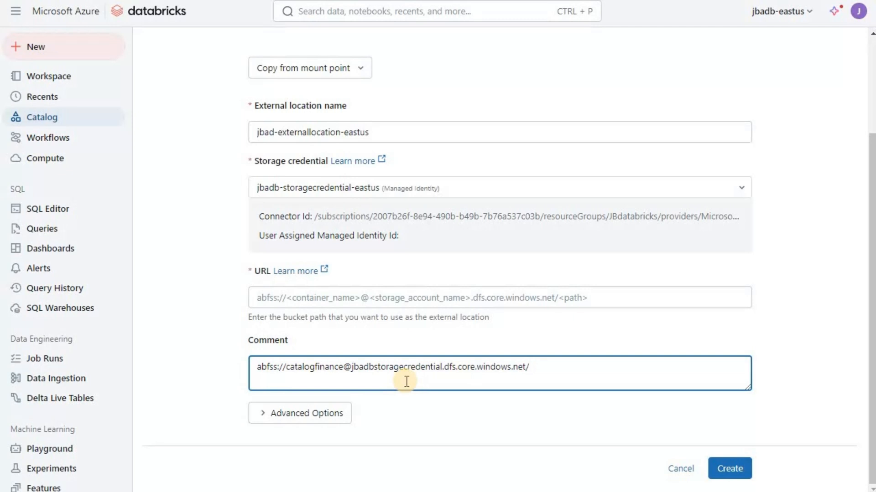
Step: Append the directory name finance in lowercase to the storage path in the comment and select that name
text(Finance)
key(ctrl+shift+Left)
key(Left)
text(f)
key(Delete)
key(Left)
key(ctrl+shift+Right)
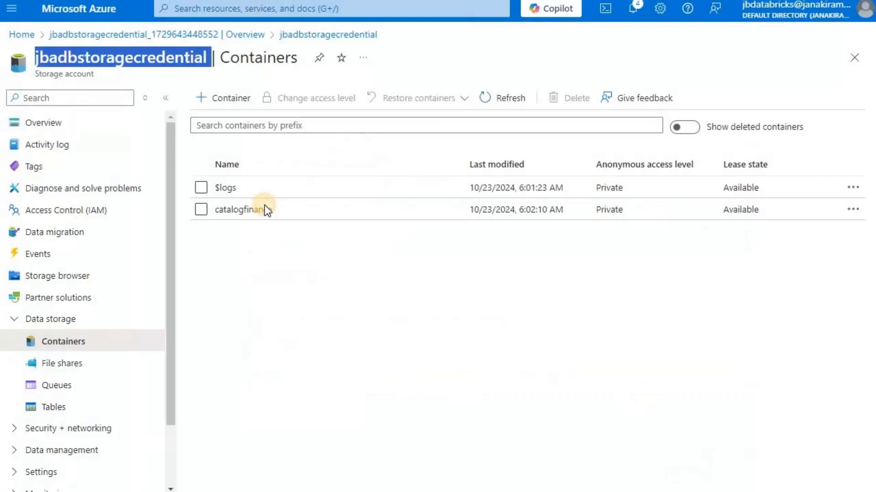
Step: Add a directory named finance to the catalogfinance container in the Azure portal
click(255, 207)
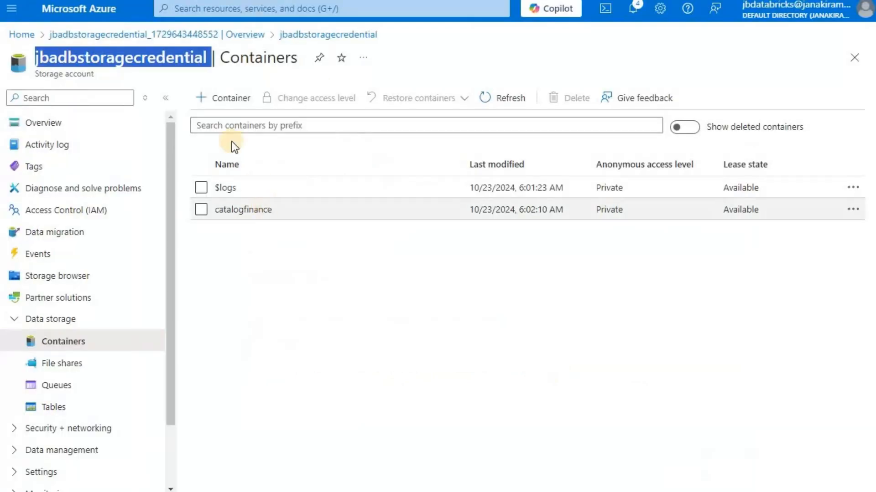
click(321, 100)
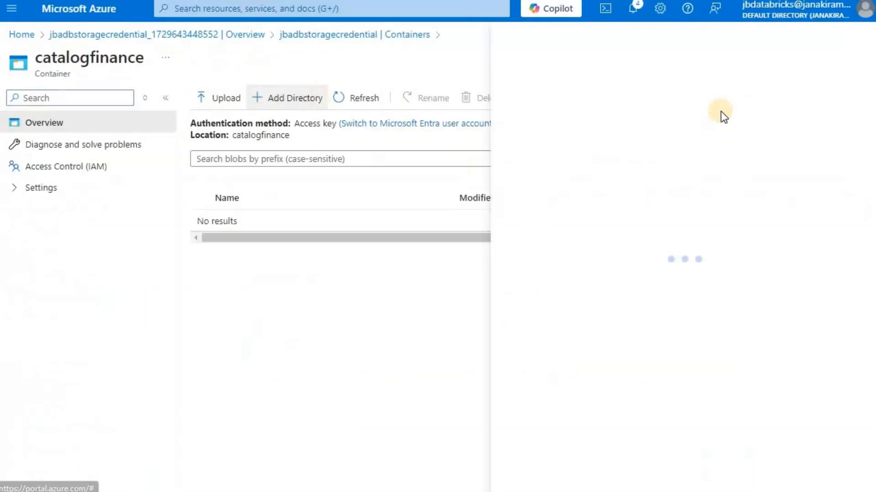
text(finance)
click(726, 473)
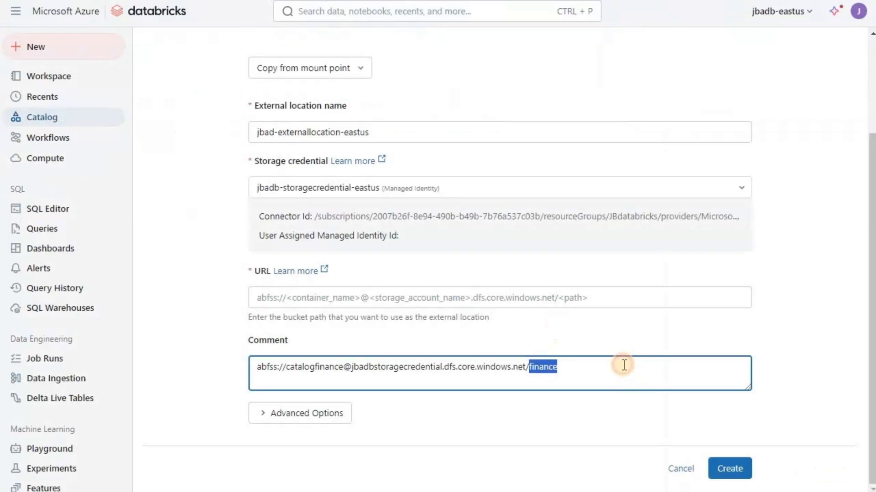
click(624, 365)
key(ctrl+a)
key(ctrl+x)
click(301, 305)
key(ctrl+v)
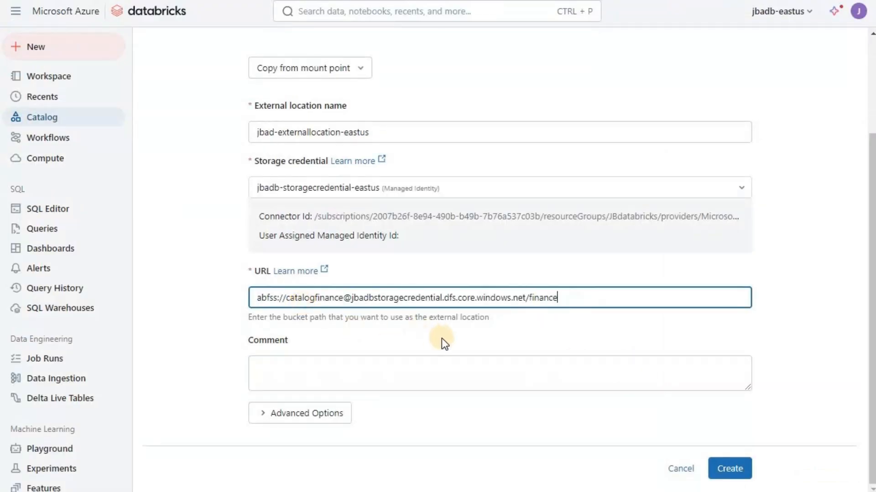
Step: Check the advanced options and create the jbad-externallocation-eastus external location
click(279, 421)
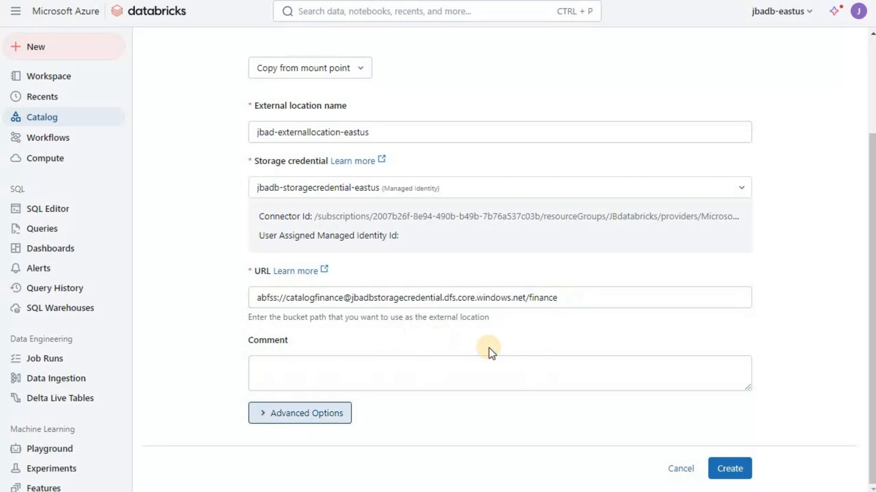
scroll(762, 484, down, 1)
click(729, 471)
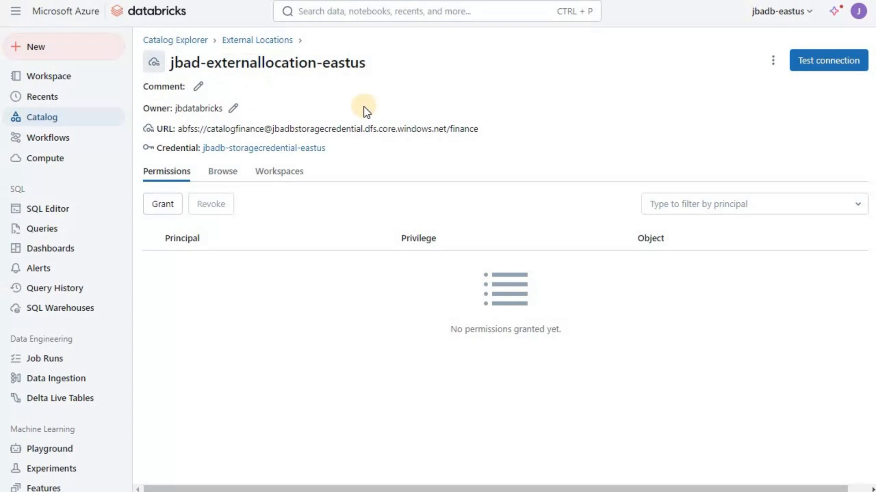
Step: Review the principals and privileges that can be granted on the external location, then leave without granting any
click(171, 209)
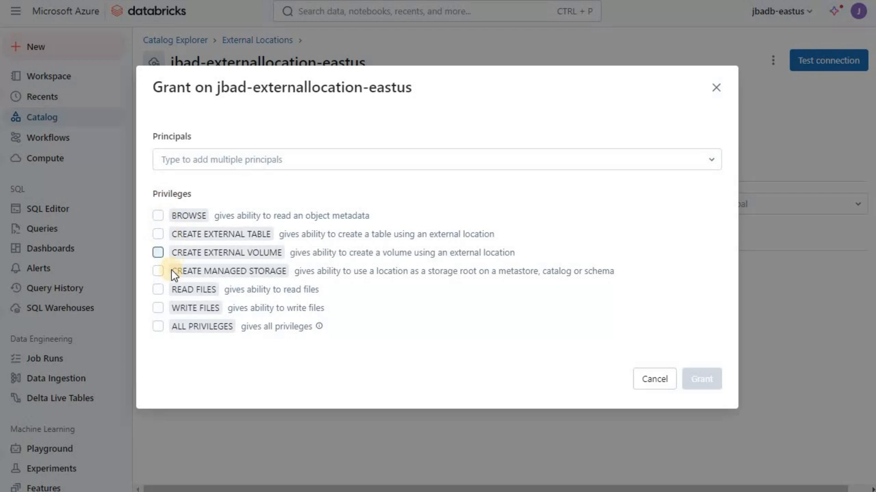
click(213, 161)
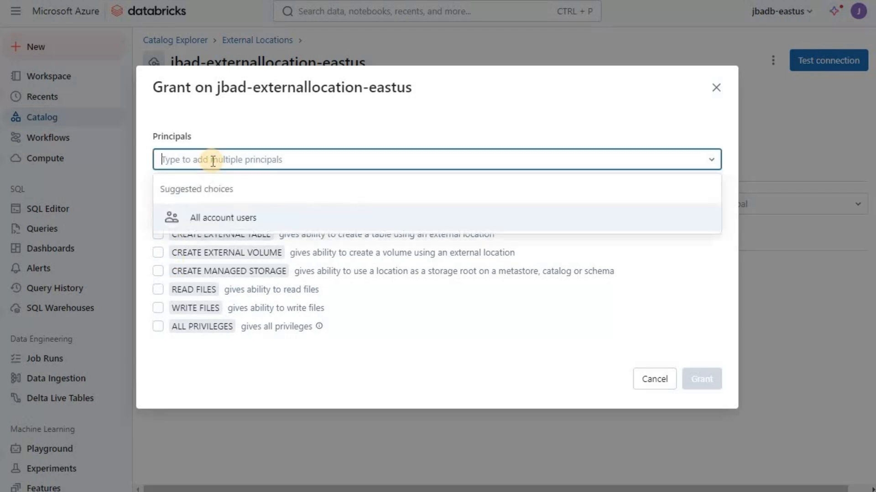
click(651, 385)
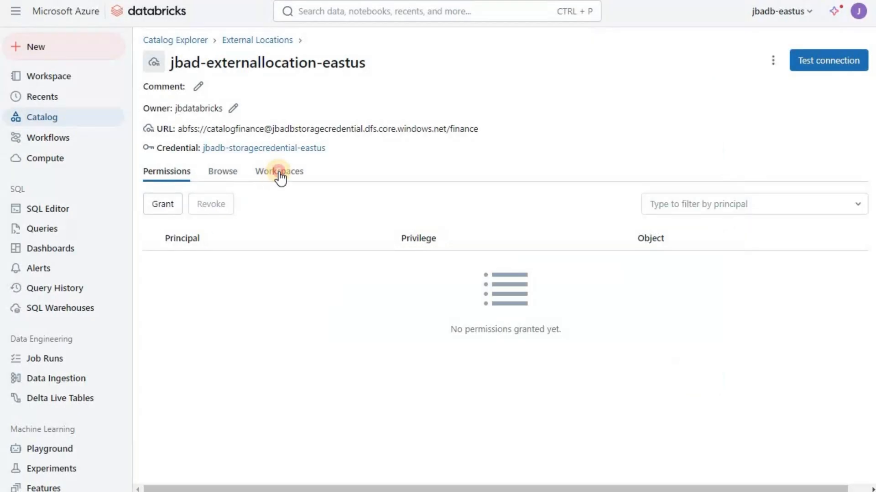
Step: Turn off access for all workspaces on the external location, then turn it back on
click(280, 178)
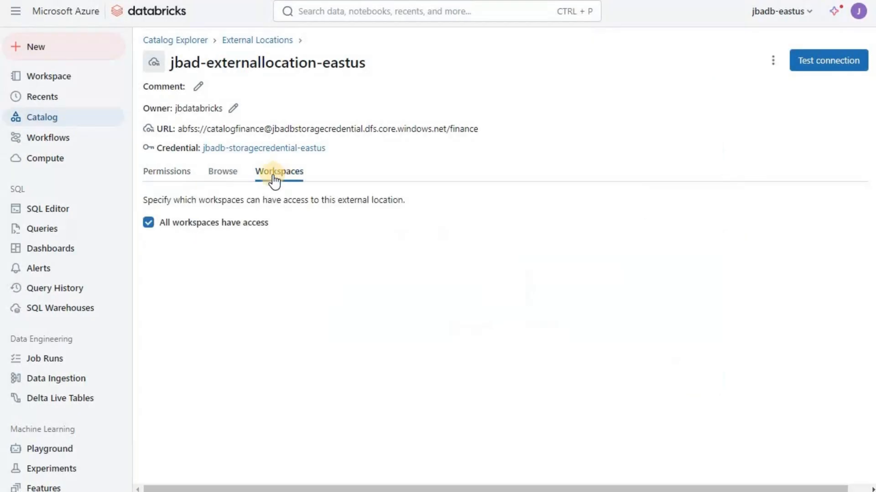
click(148, 224)
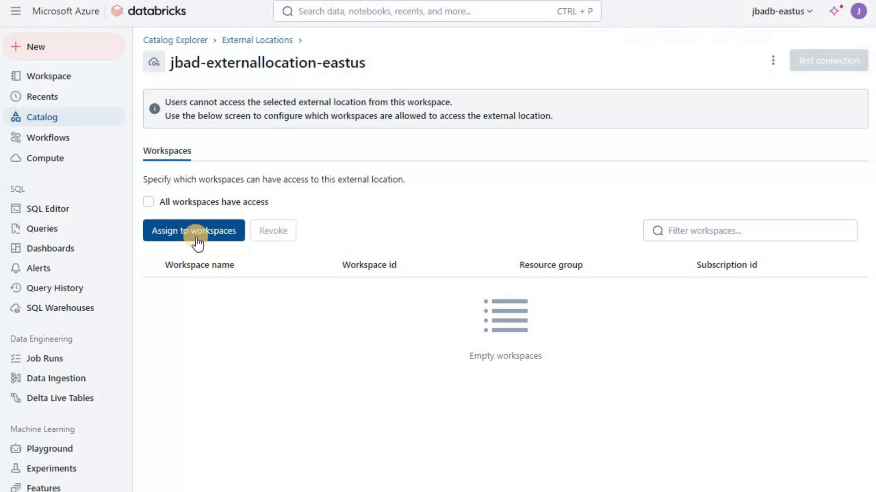
click(147, 202)
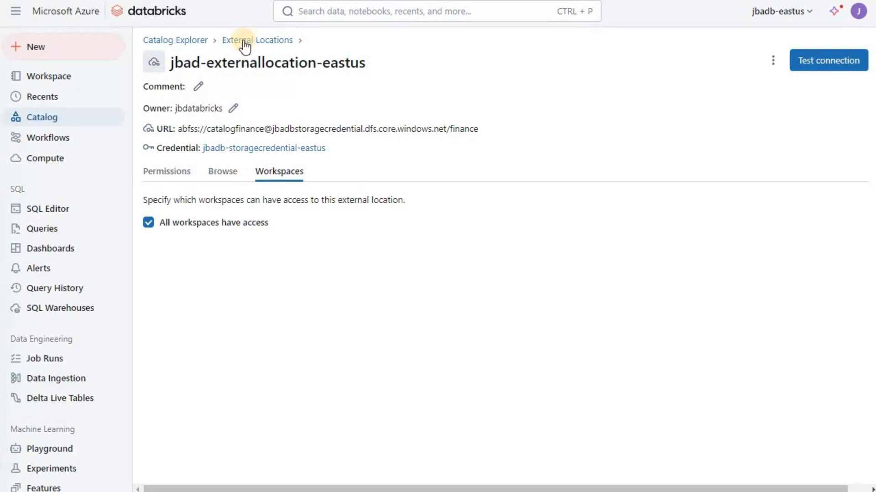
Step: Create a Standard catalog named Catalog1test without a storage location and view it
click(34, 120)
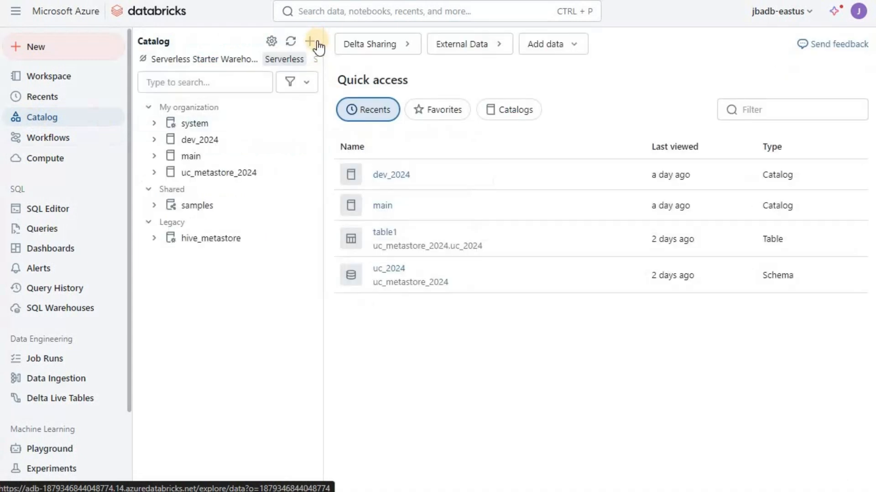
click(310, 41)
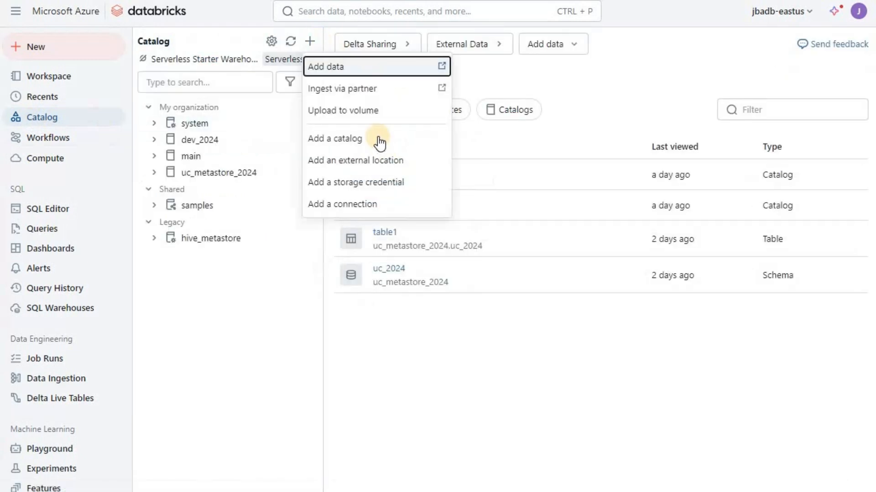
click(360, 138)
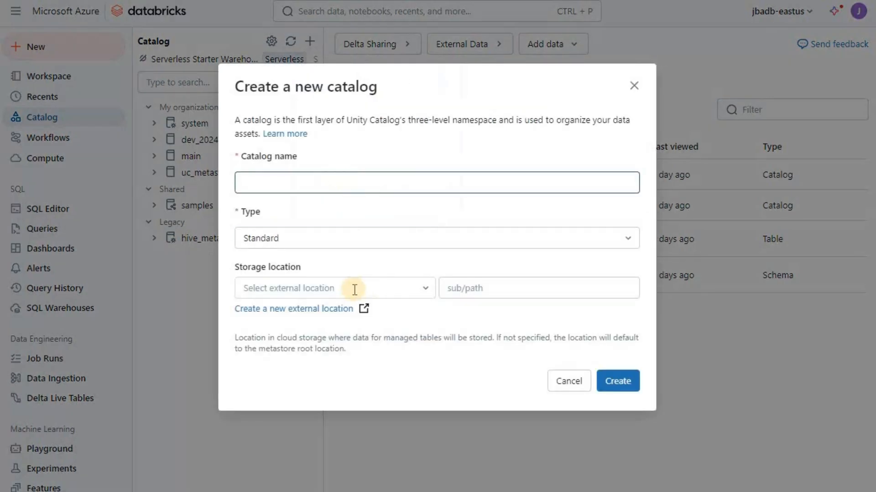
click(424, 289)
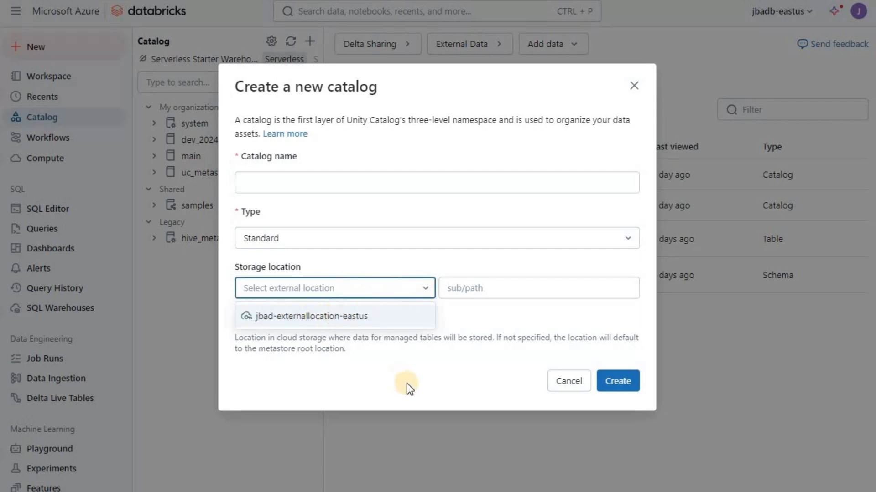
click(297, 183)
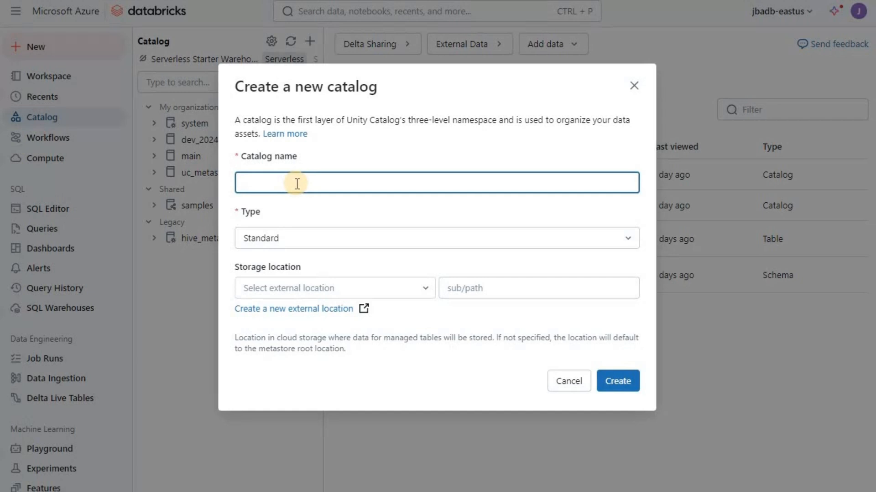
text(Catalog1test)
click(624, 247)
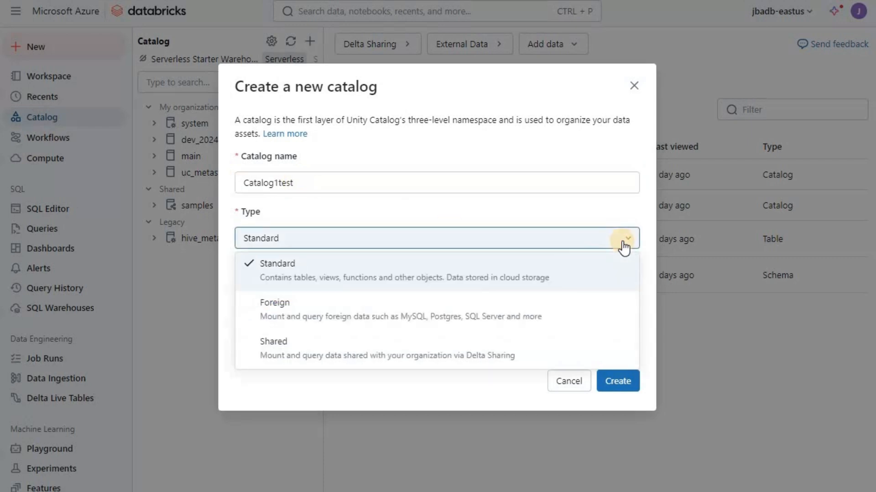
click(621, 382)
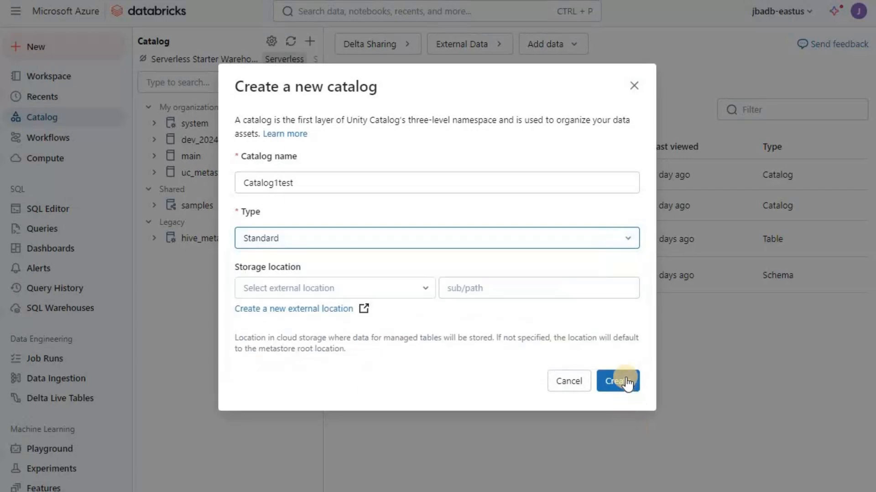
click(628, 383)
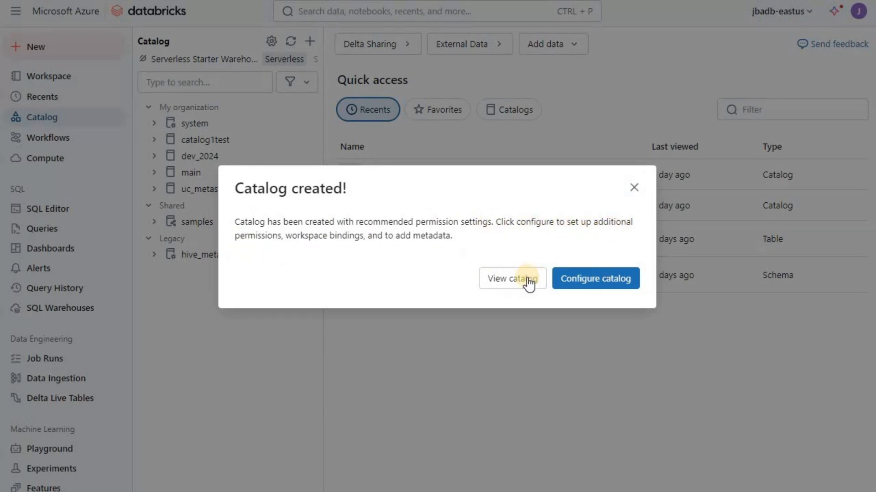
click(485, 277)
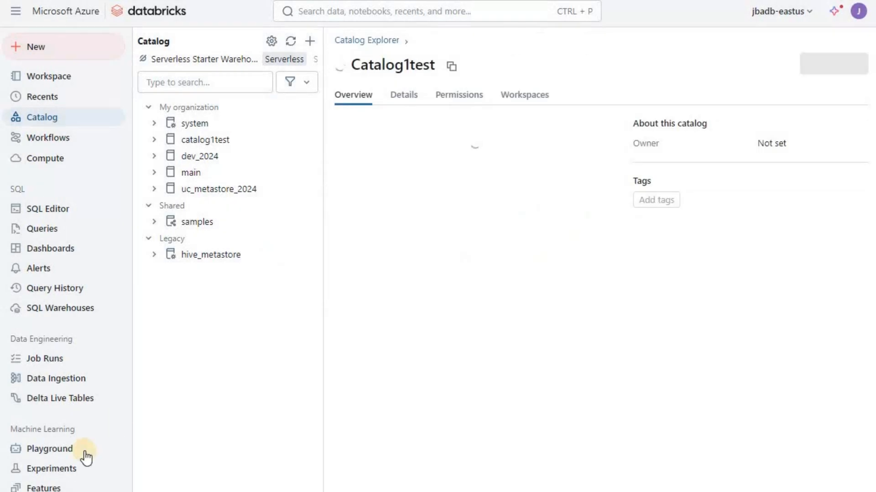
Step: Set the SQL editor's context to catalog1test and run "create schema schema1"
click(69, 211)
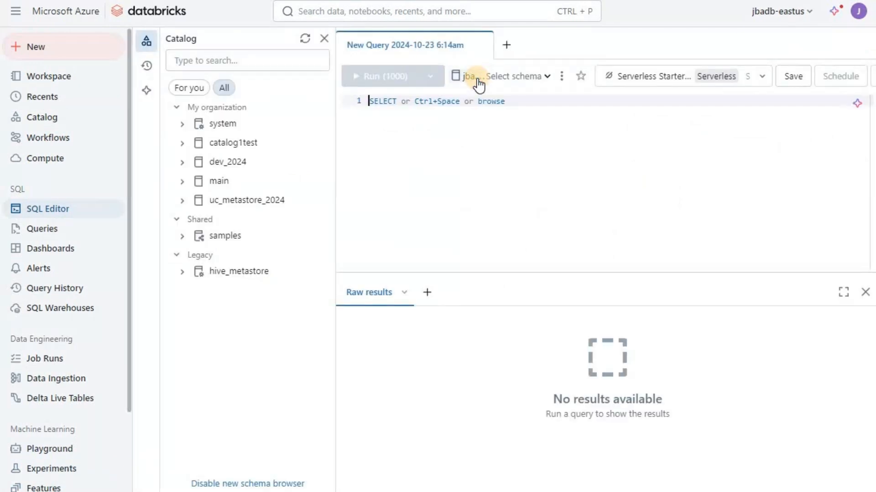
click(477, 81)
click(512, 118)
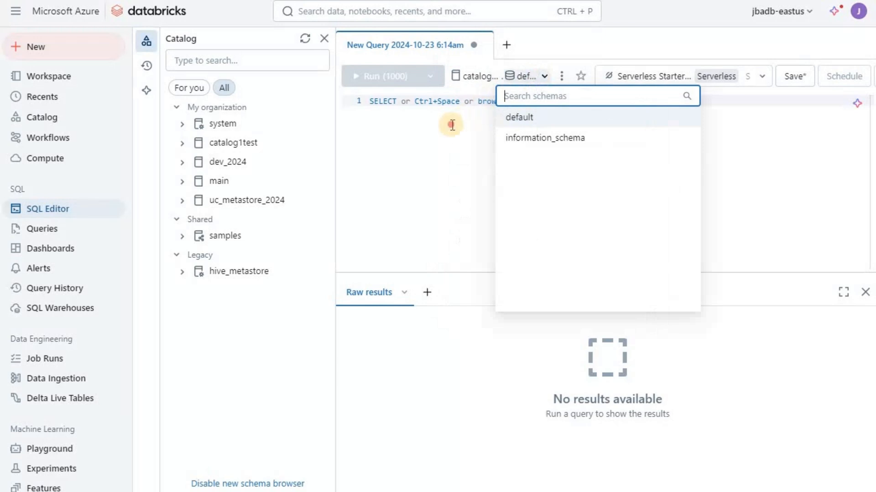
click(452, 125)
text(create schema)
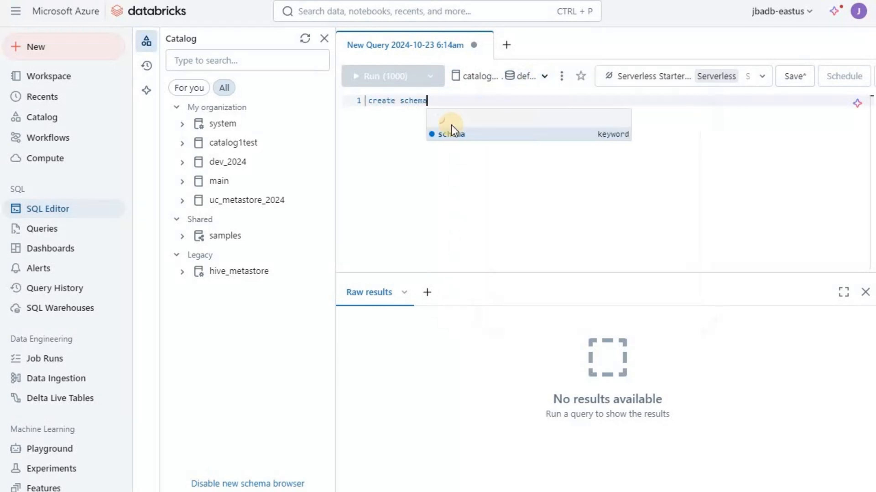
text( schema1)
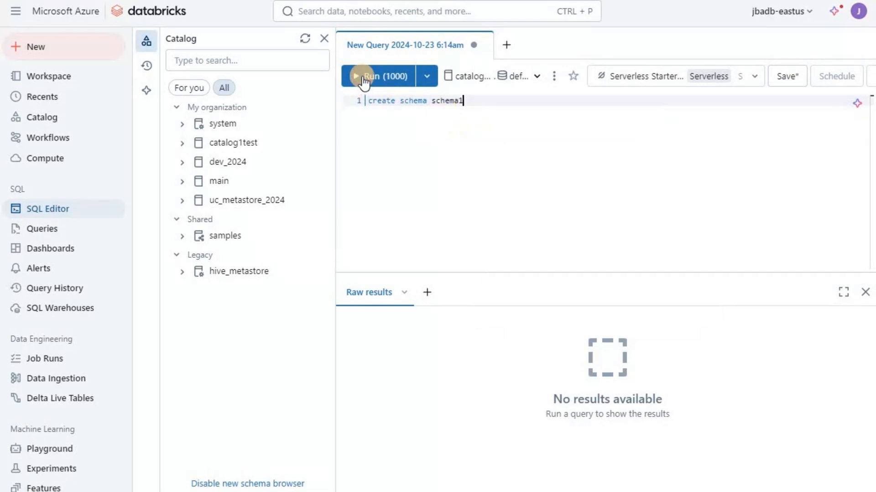
key(shift+Return)
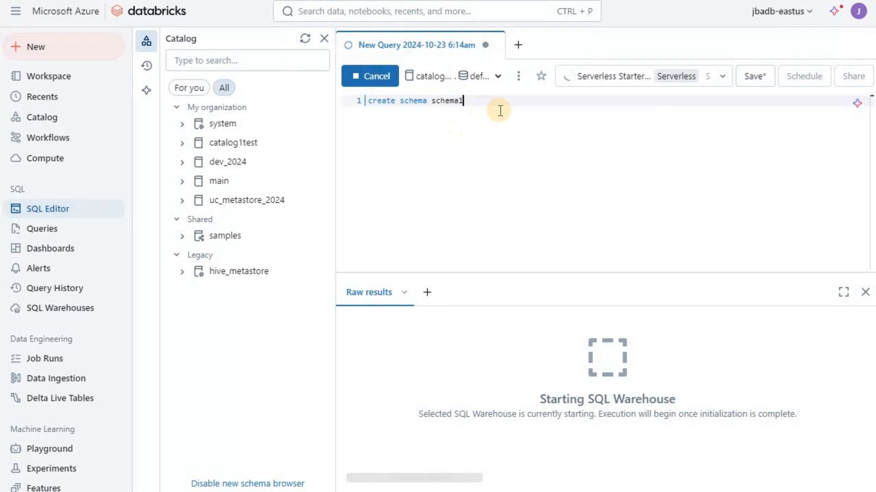
Step: Write a create table statement below the schema statement for a table named tables with columns sno int and col2 varchar(50)
key(Return)
key(Return)
text(crea)
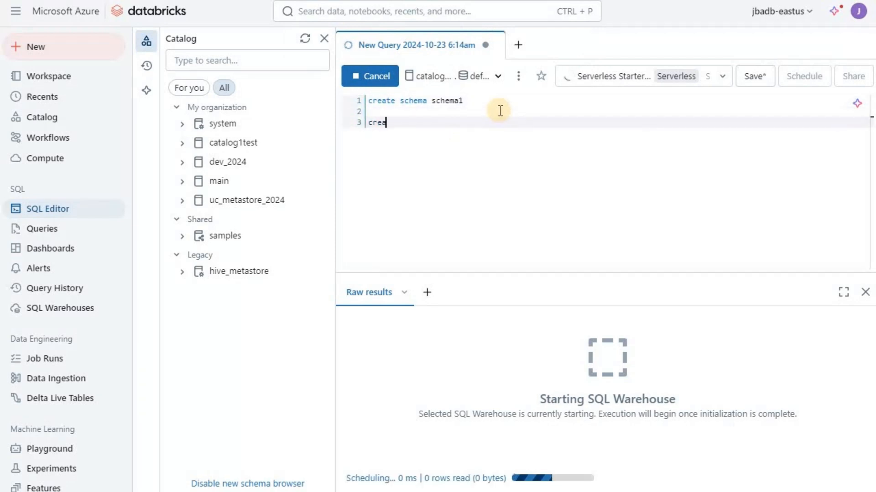
text(te table)
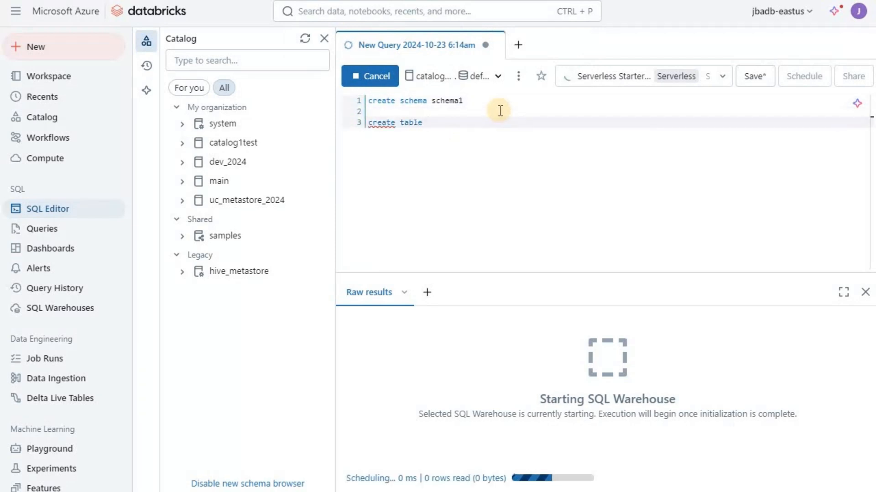
text( tables()
key(Return)
text(sno int,)
key(Return)
text(col2 )
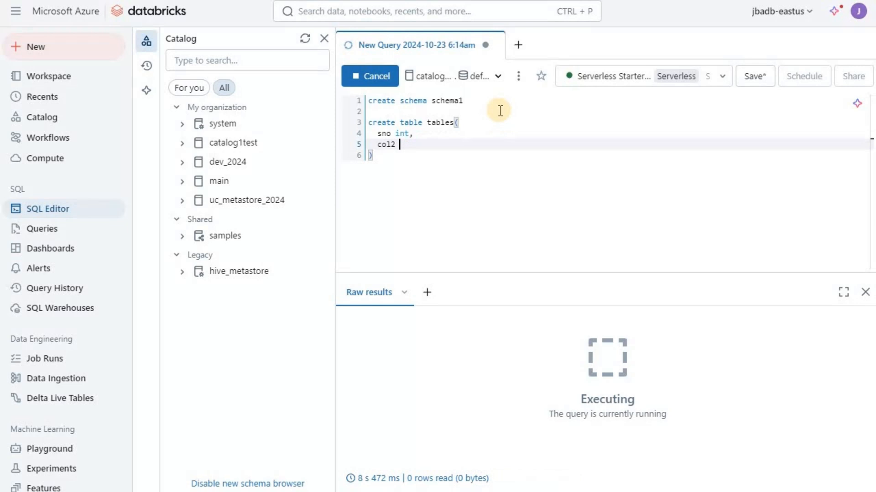
text(varchar(50)))
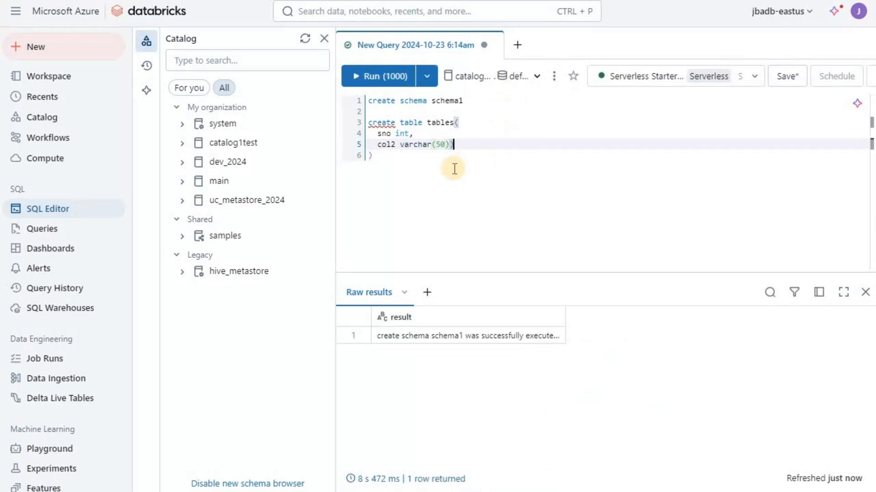
Step: Remove the extra closing parenthesis from the create table statement and run only that statement
key(Down)
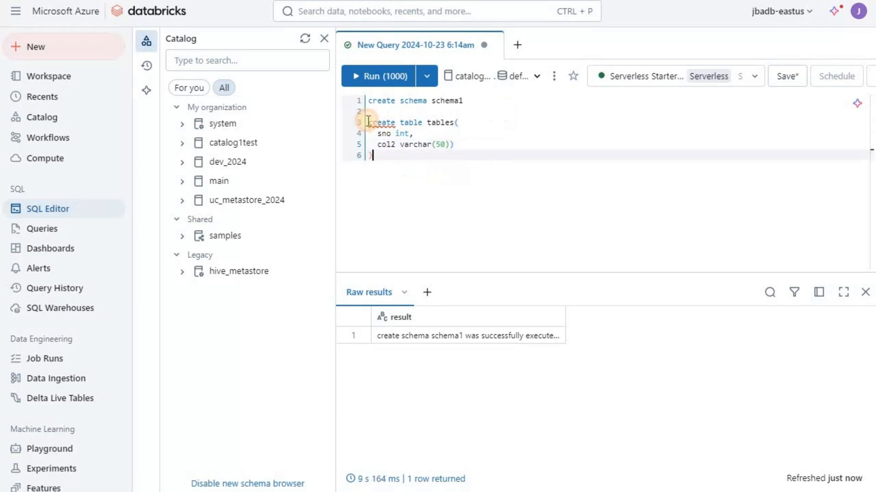
shift+click(368, 122)
click(403, 77)
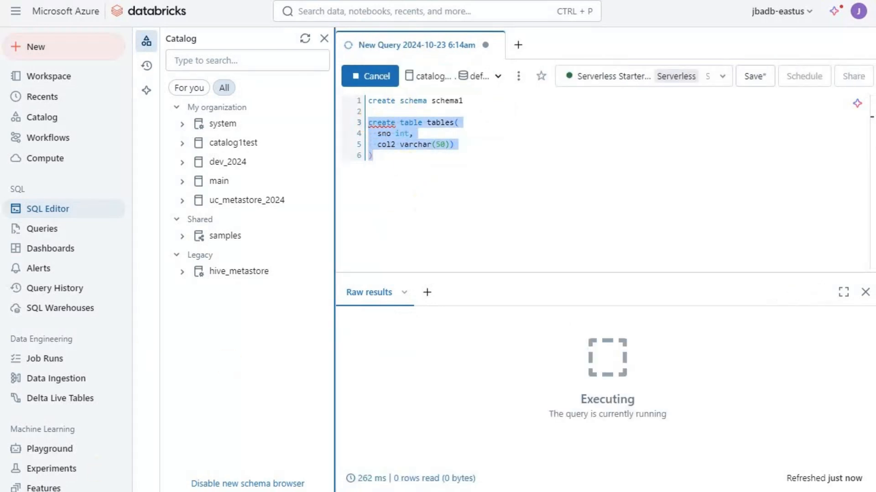
click(382, 159)
key(BackSpace)
drag(468, 149, 356, 128)
key(shift+Up)
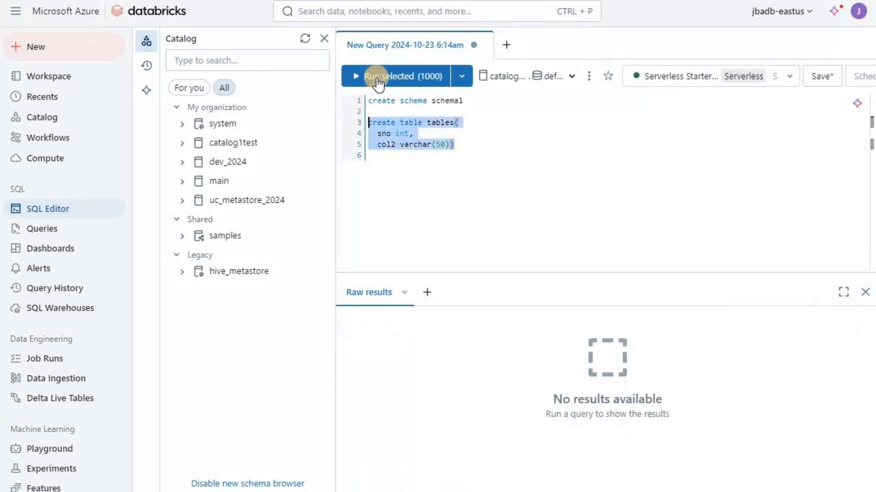
click(377, 76)
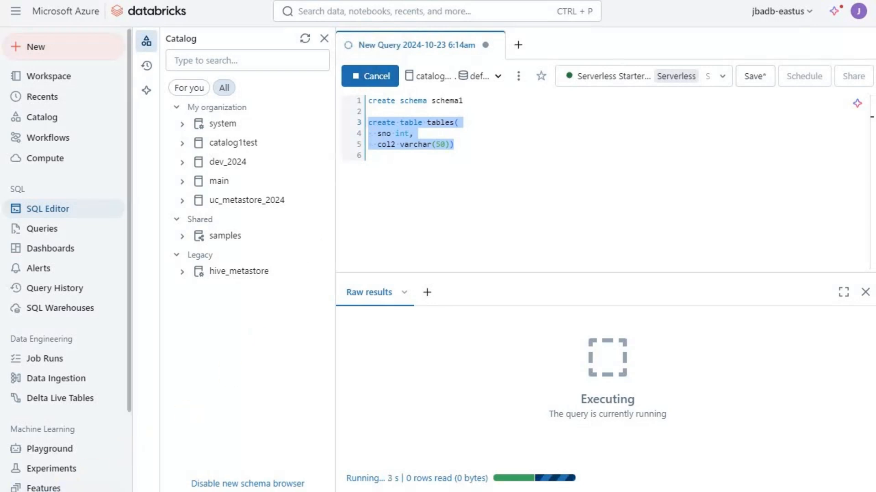
Step: Check schema1 in catalog1test, qualify the table name as schema1.tables, and run the create table statement again
click(183, 144)
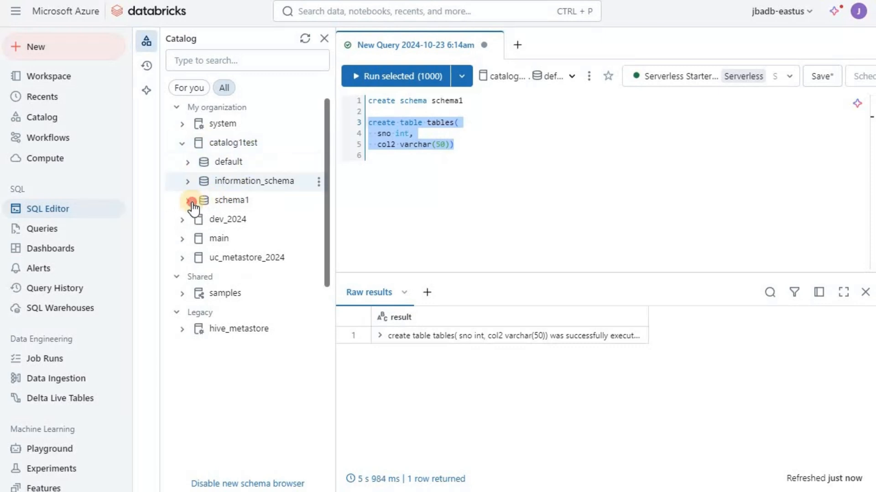
click(248, 204)
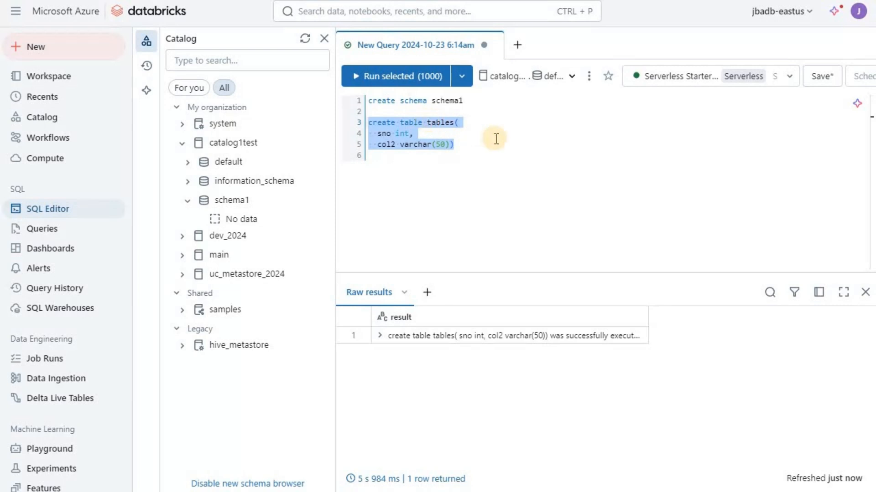
text(schema1.)
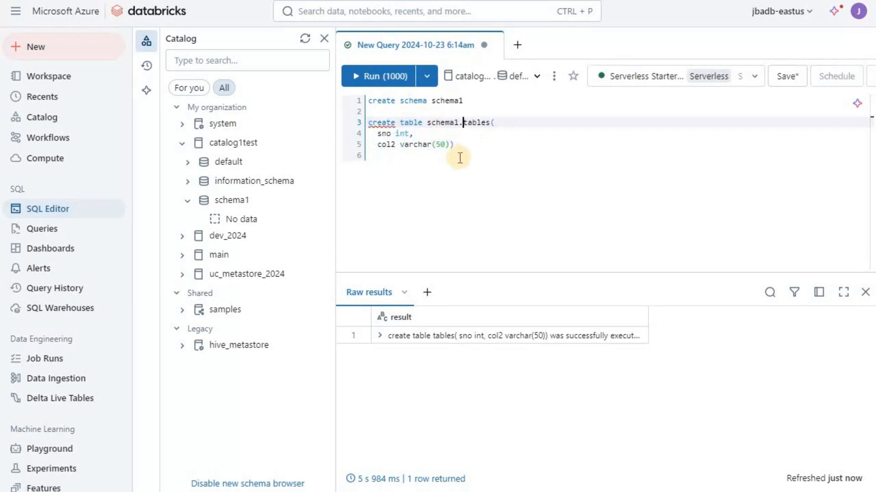
drag(468, 145, 328, 124)
click(386, 78)
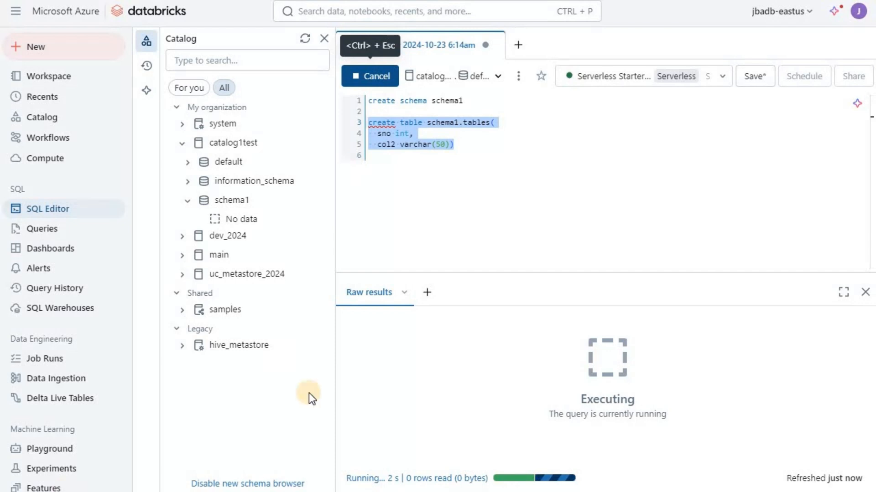
Step: Check schema1 for the newly created table, and examine the storage details of catalog1test in the catalog explorer
click(193, 220)
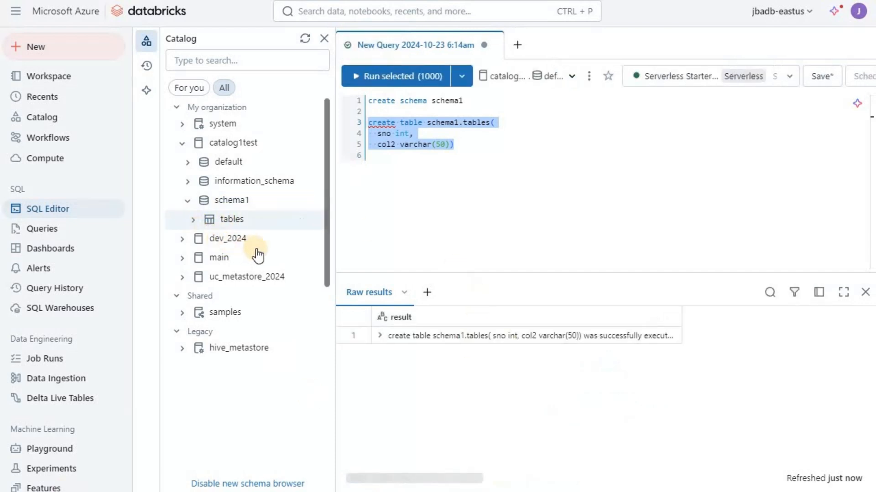
click(197, 224)
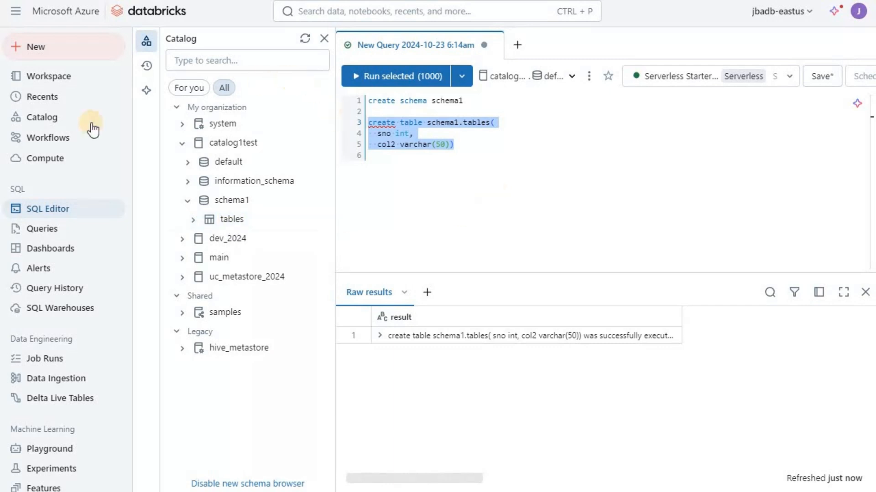
click(36, 117)
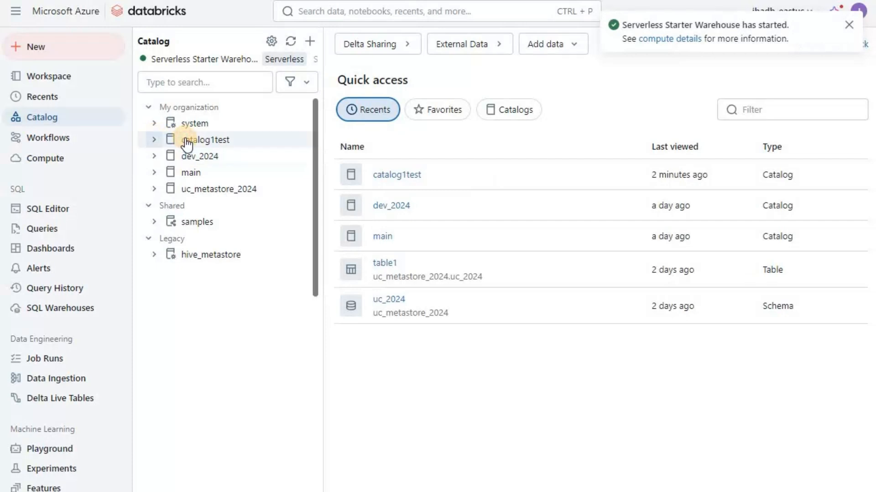
click(187, 141)
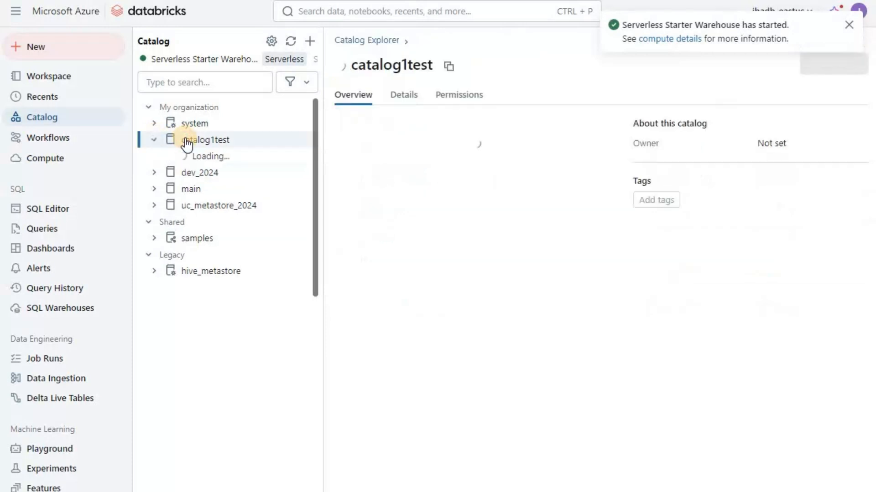
click(399, 97)
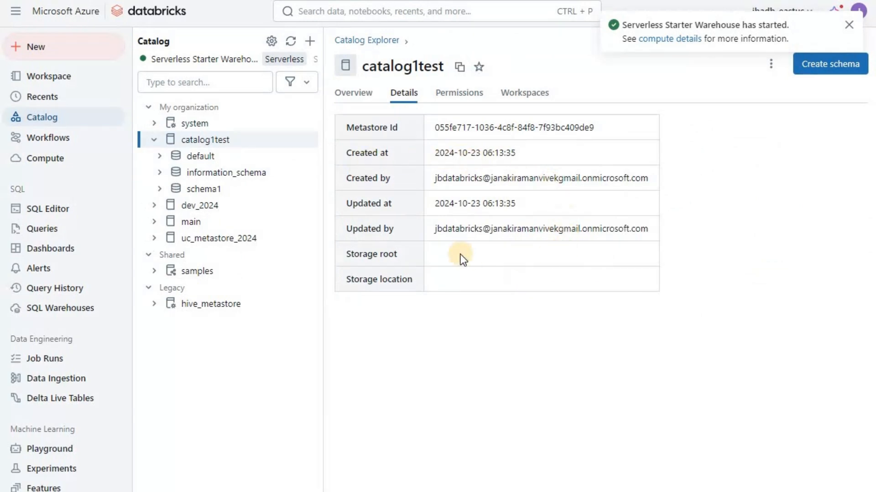
Step: Examine the details of catalog1test's default schema and its table named tables, checking the container and storage account in the table's storage location
click(160, 156)
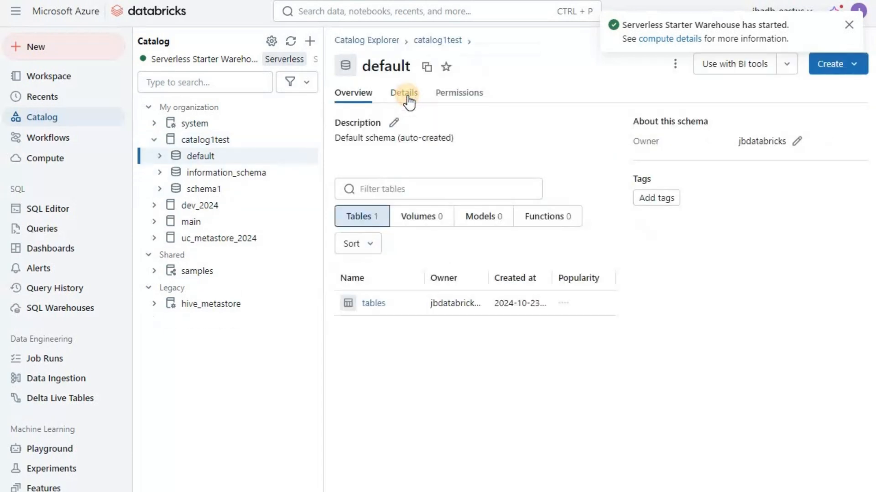
click(406, 96)
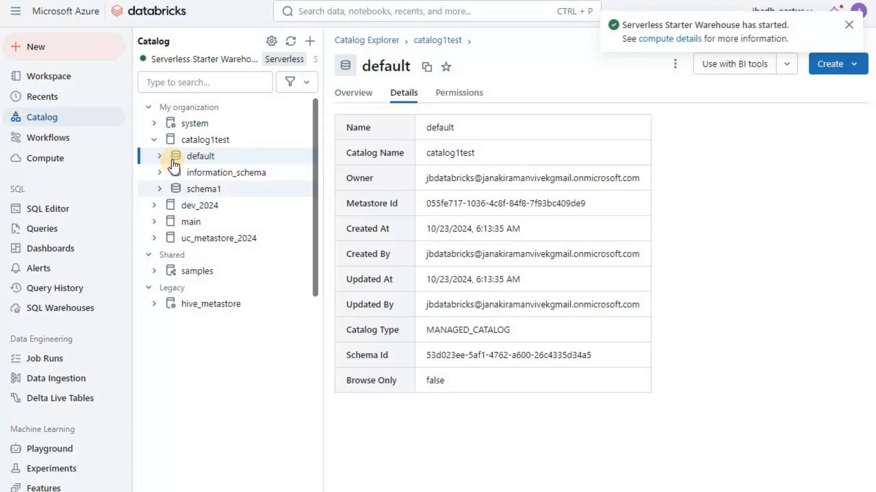
click(245, 176)
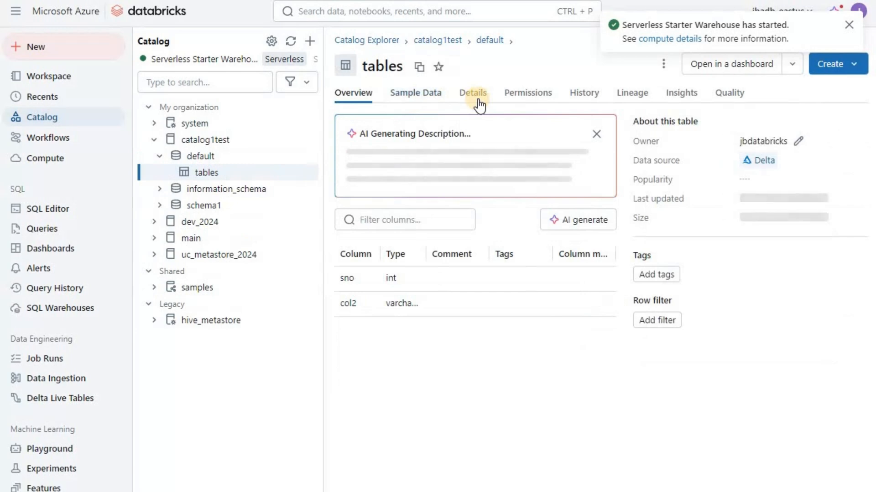
click(478, 99)
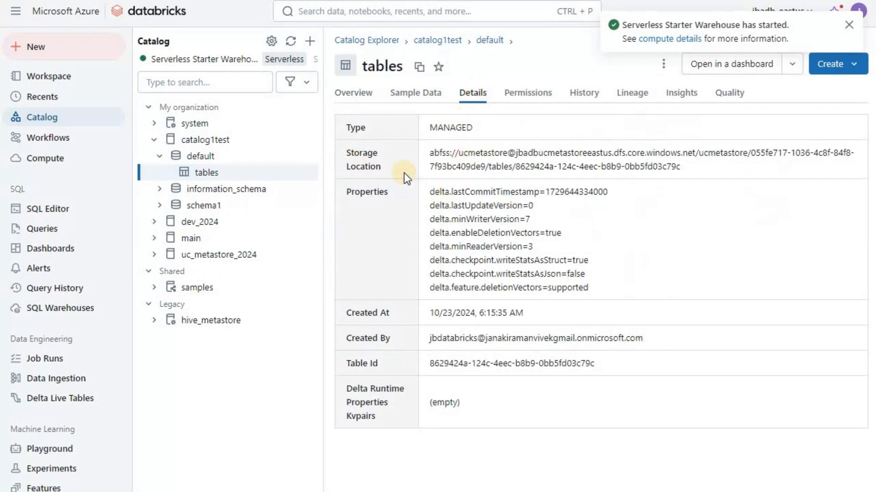
double_click(491, 153)
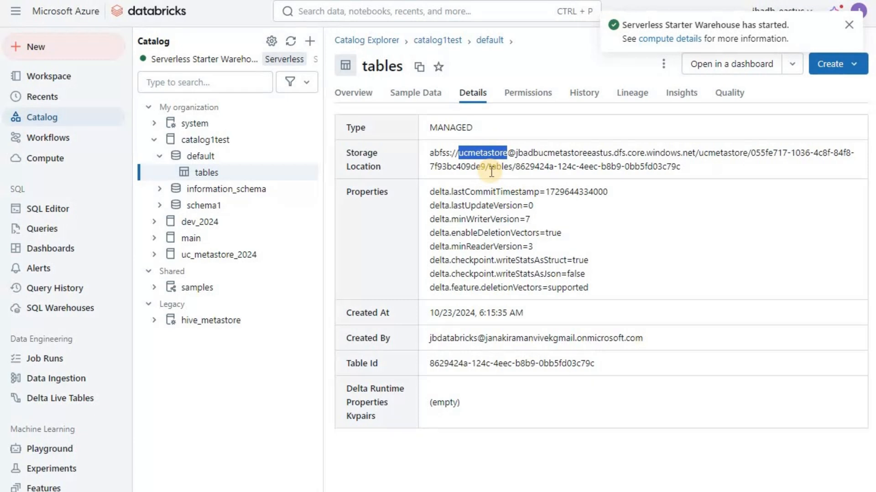
double_click(557, 154)
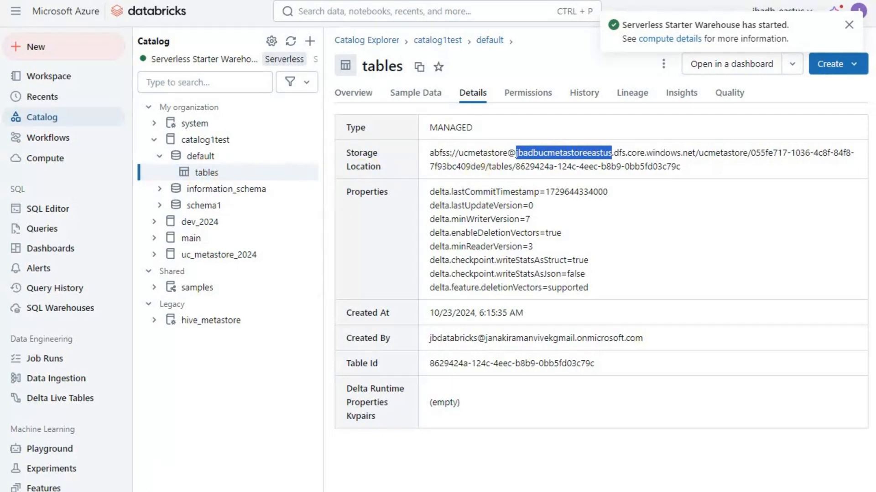
click(541, 101)
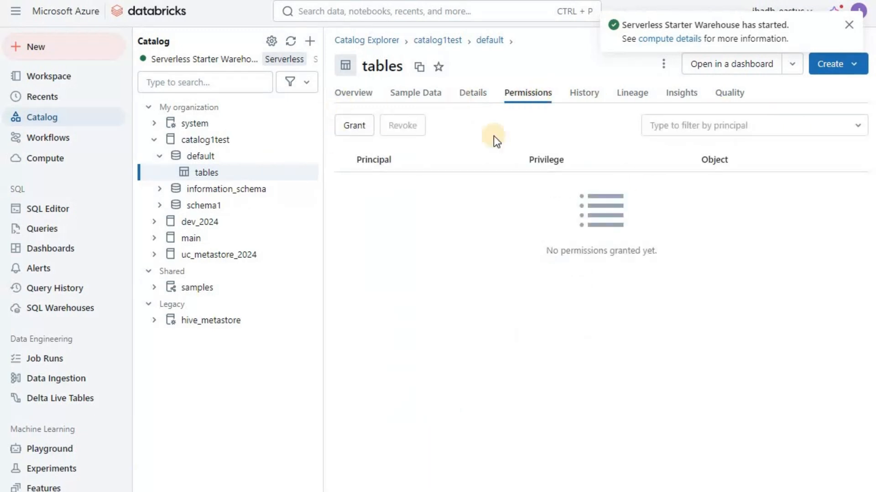
click(473, 94)
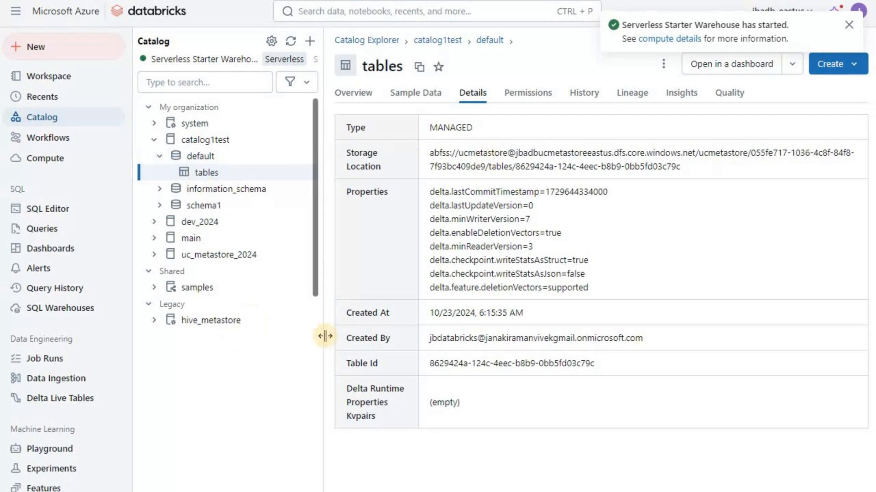
Step: Compare the location of jbadbtable in hive_metastore's default schema with the storage location of catalog1test's default.tables
click(153, 321)
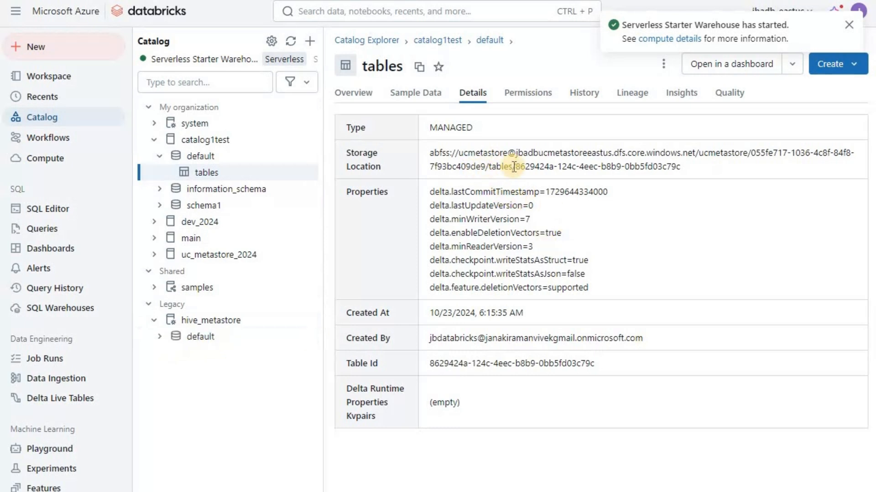
click(160, 338)
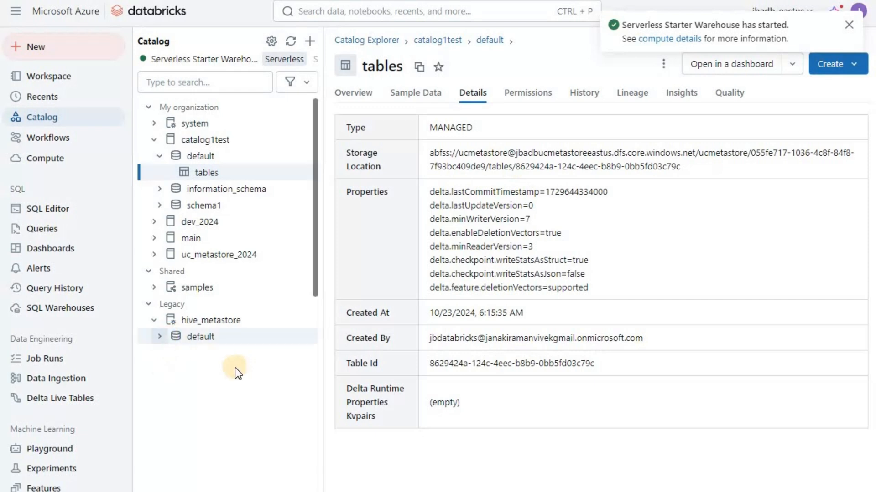
click(218, 354)
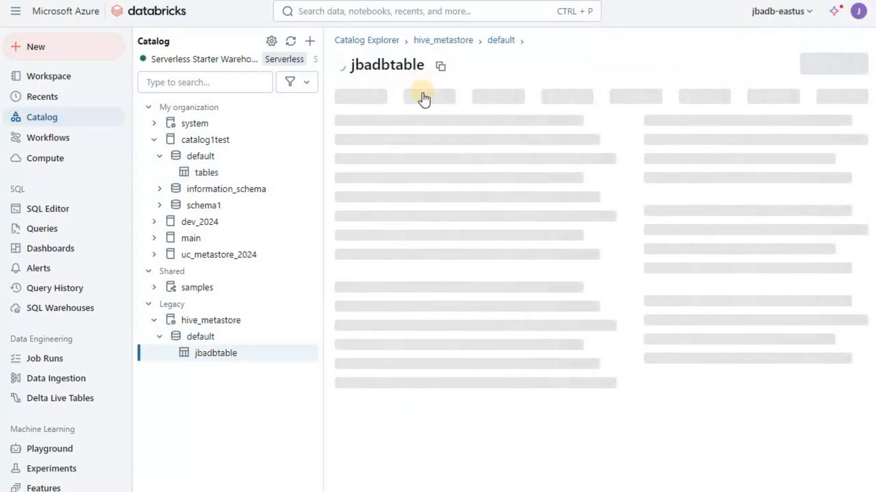
click(430, 96)
click(474, 95)
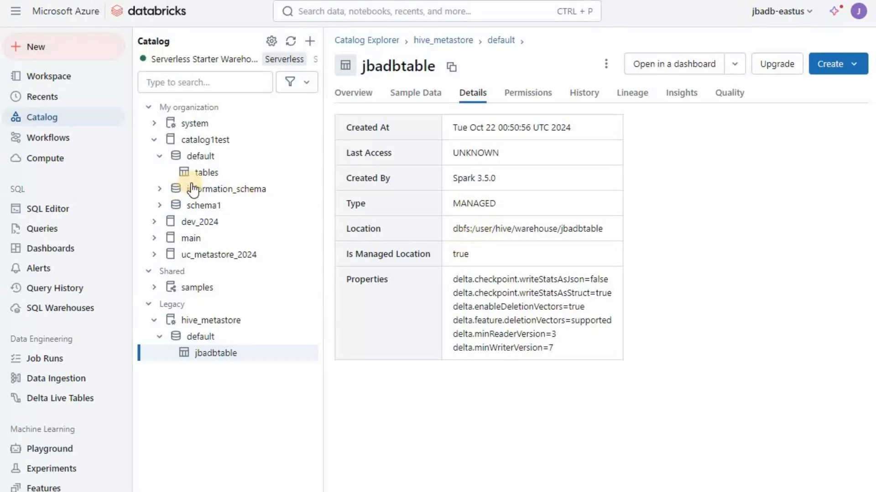
click(207, 172)
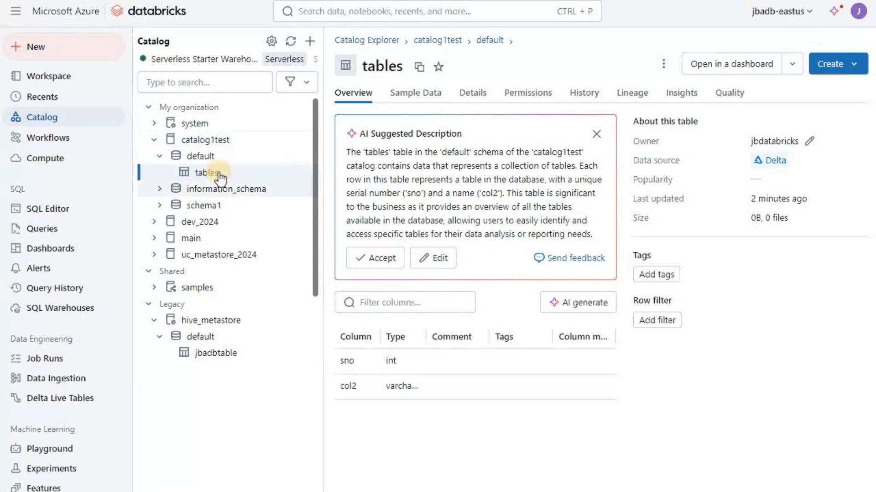
click(467, 96)
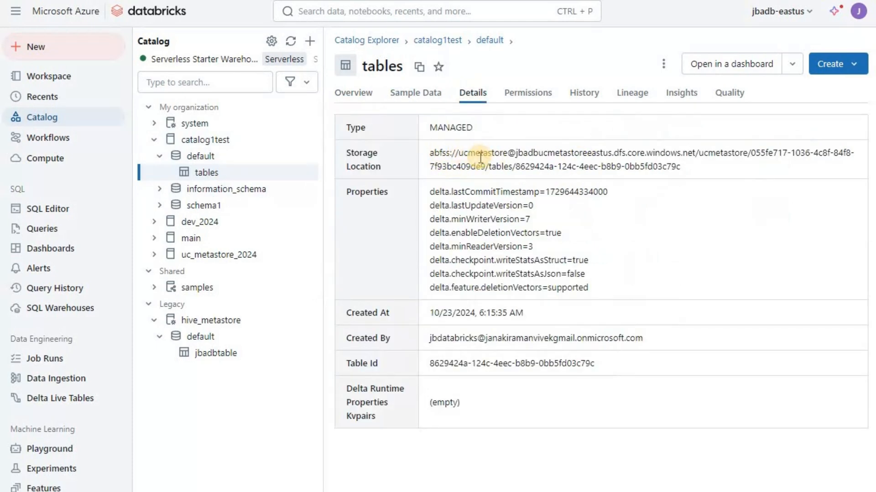
Step: Create a Standard catalog named finance-eastus-catalog with jbad-externallocation-eastus as its storage location, and view its default schema
click(310, 42)
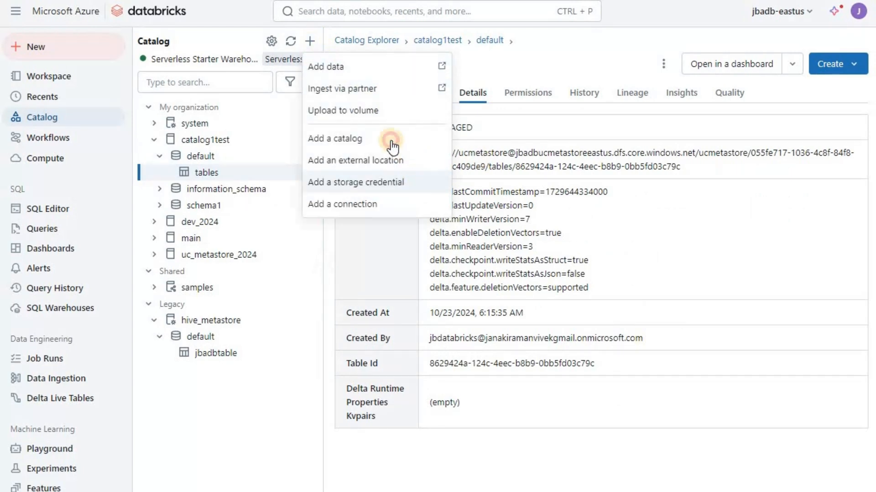
click(349, 138)
click(359, 180)
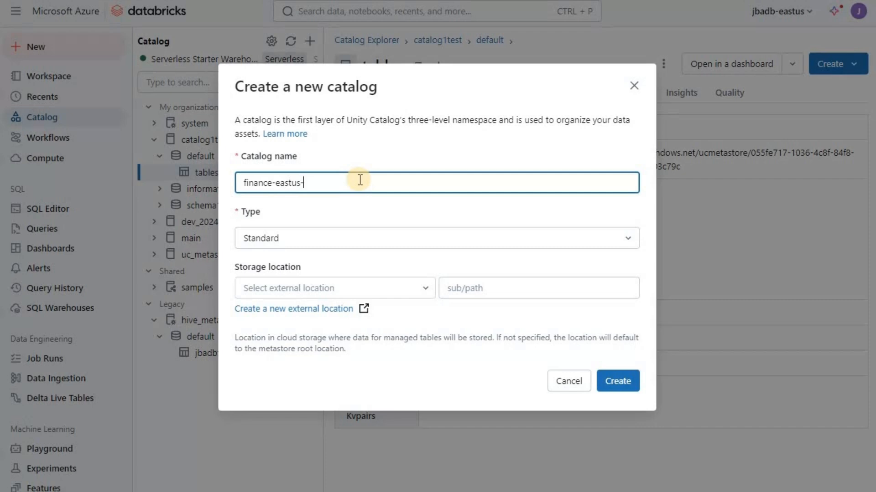
text(log)
click(320, 288)
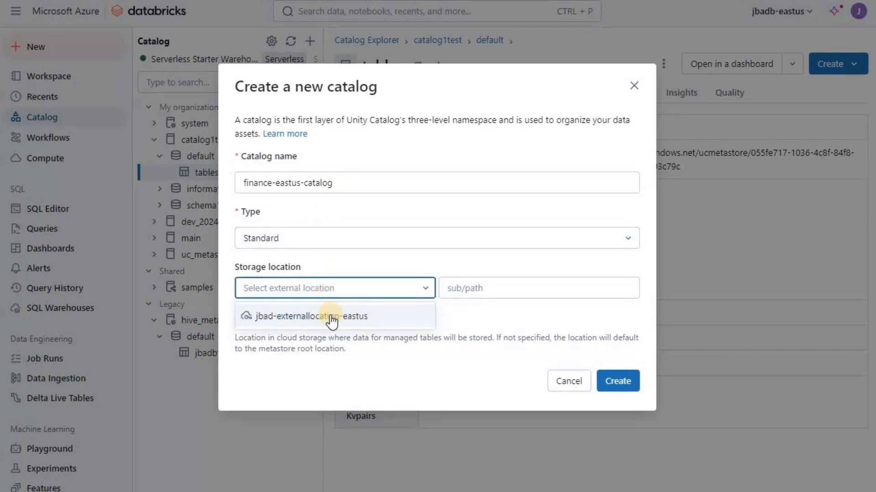
click(301, 316)
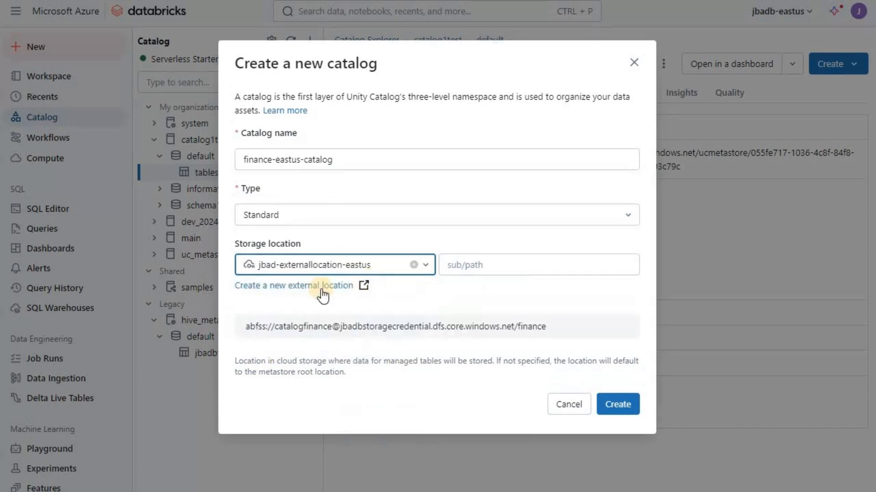
click(313, 318)
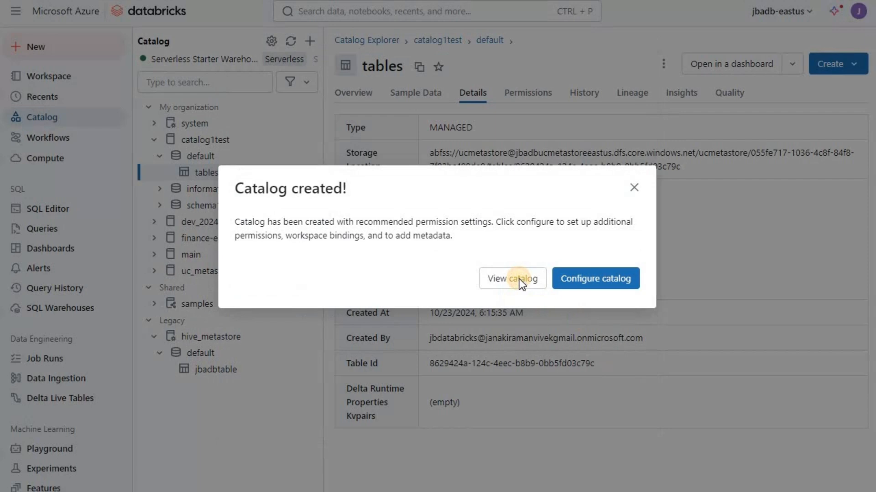
click(520, 280)
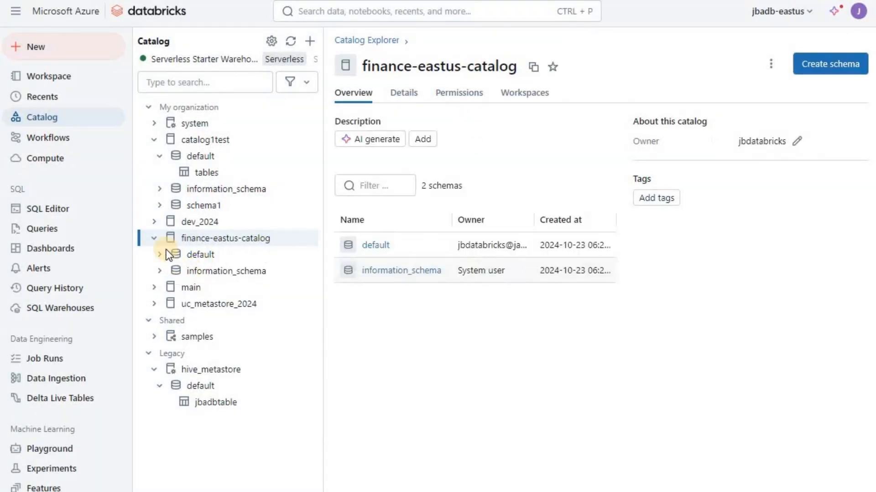
click(161, 255)
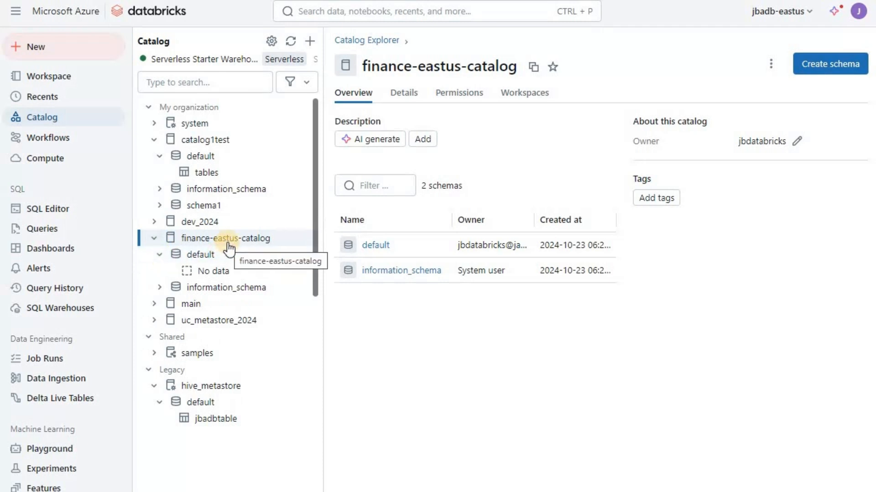
Step: Start a new schema in finance-eastus-catalog named financeschema with jbad-externallocation-eastus as its storage location
click(310, 42)
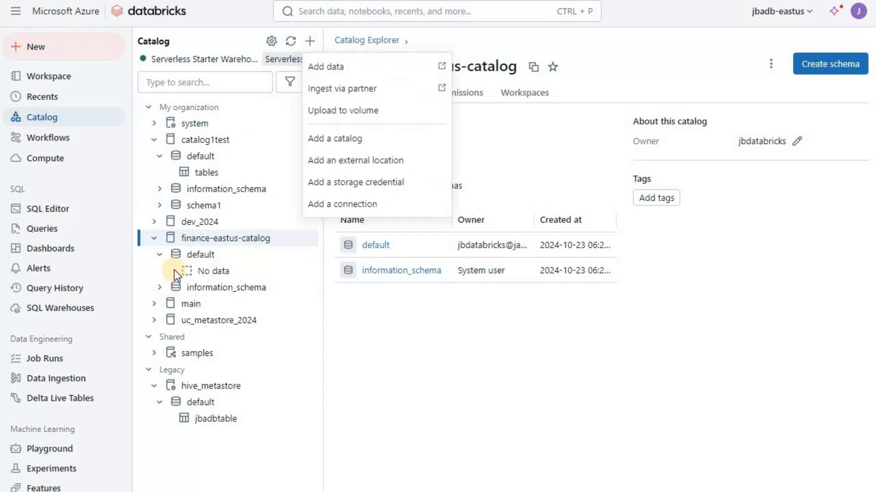
click(625, 123)
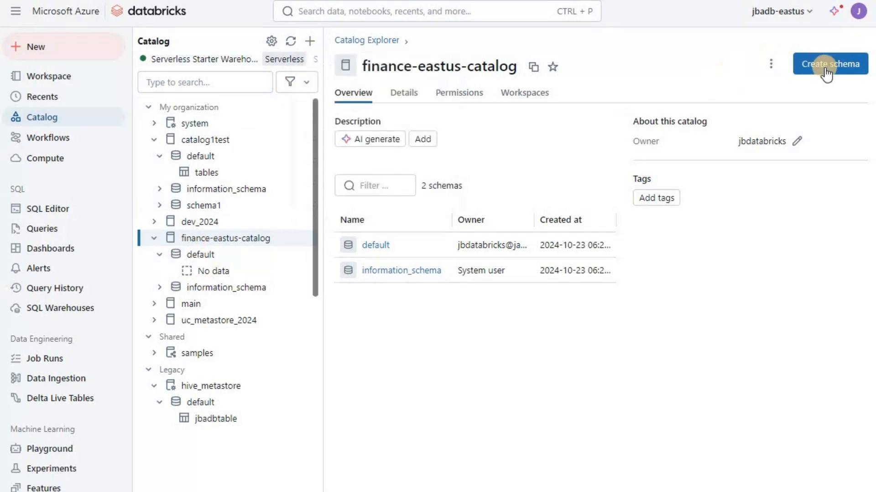
click(829, 66)
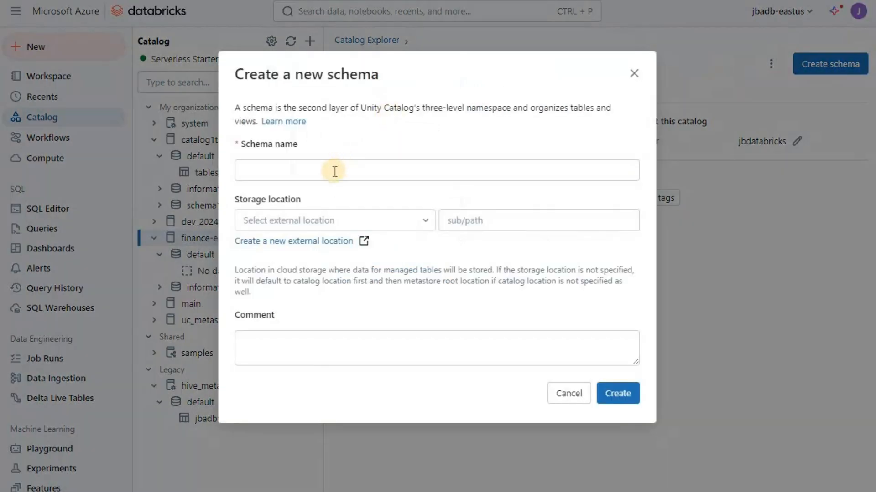
click(332, 173)
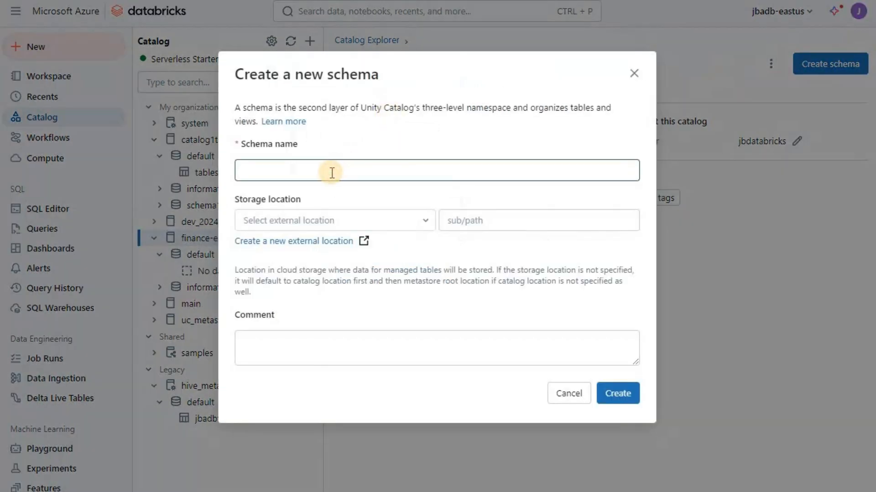
click(332, 173)
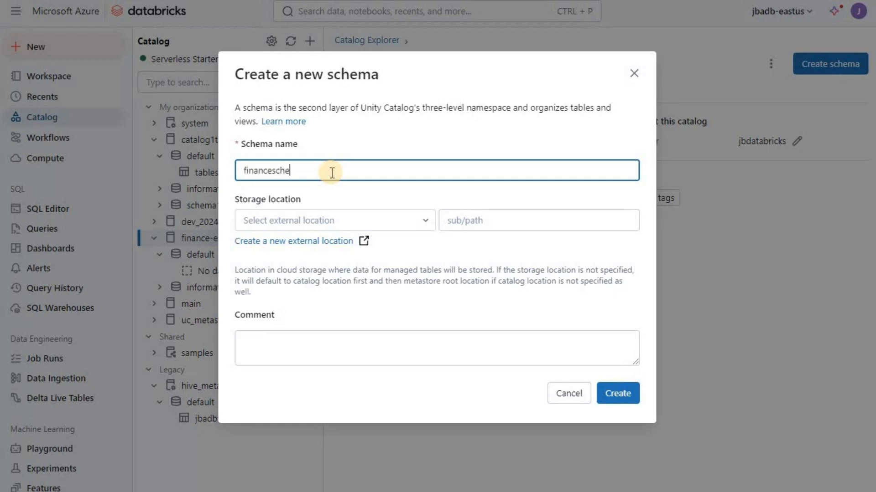
click(422, 223)
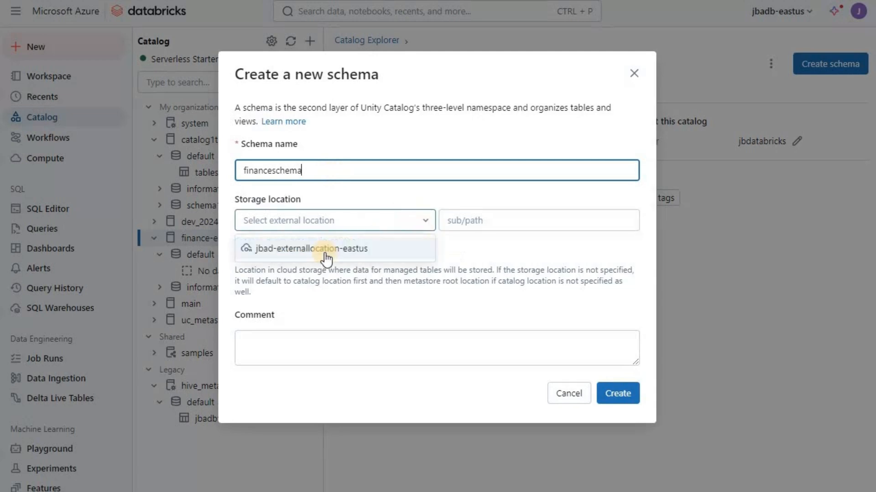
click(313, 248)
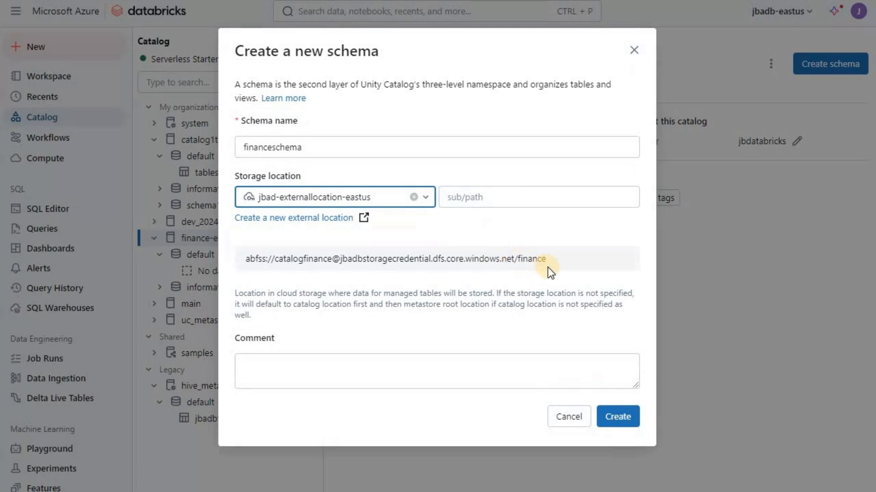
Step: Check the finance folder in Azure's catalogfinance container, and create financeschema with financeschema as the sub-path of its storage location
click(507, 195)
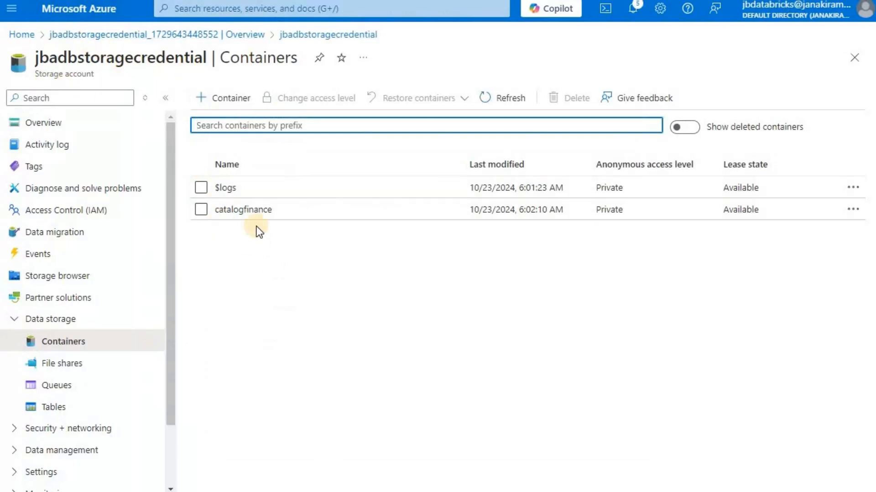
click(241, 212)
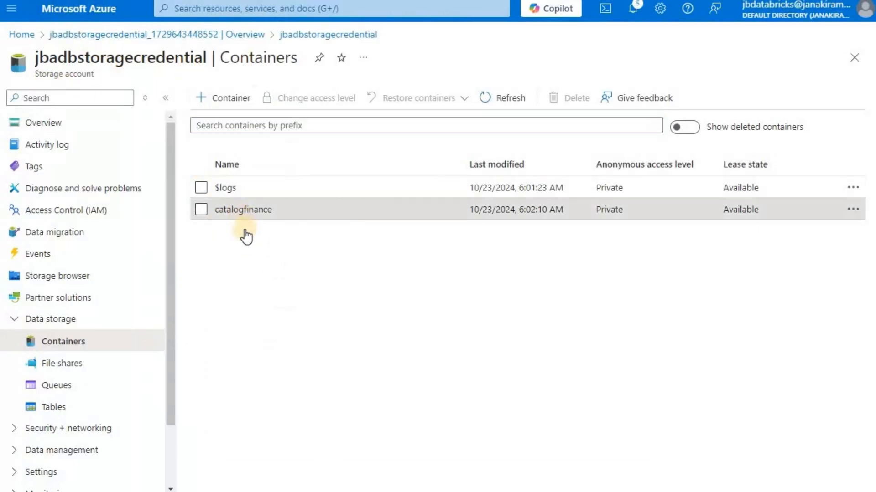
click(245, 223)
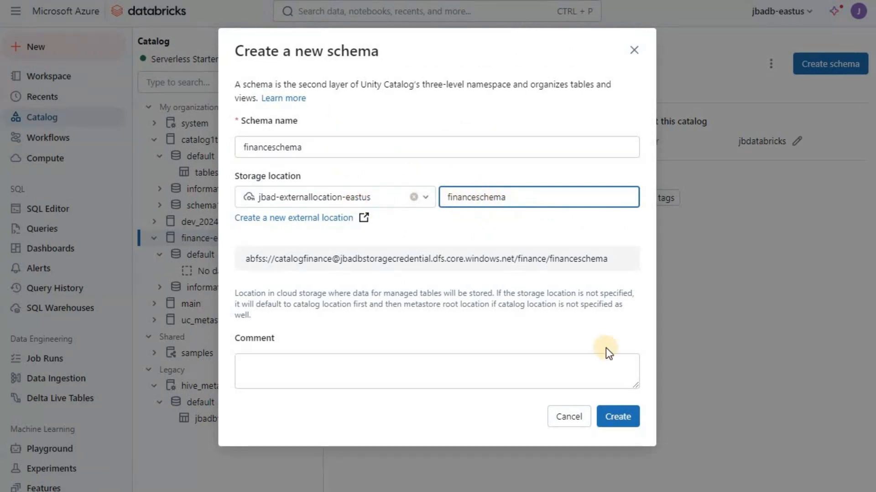
click(611, 416)
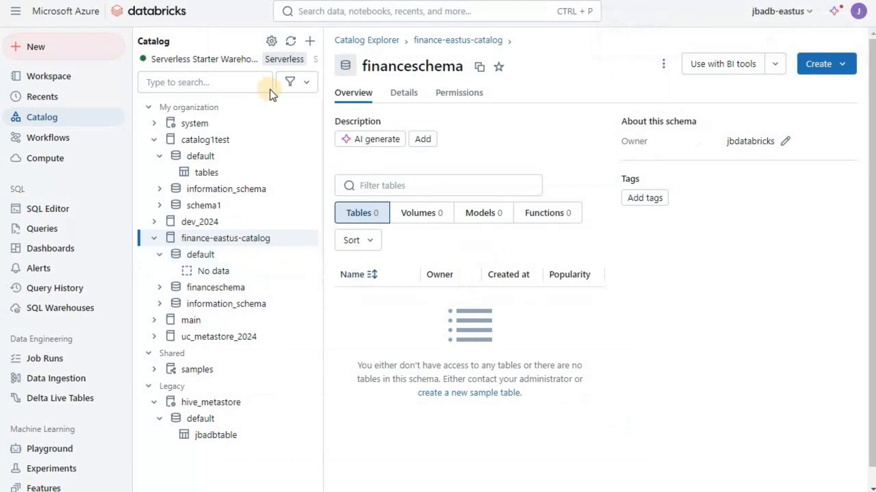
Step: Refresh the catalog tree and expand financeschema, and check the refreshed finance folder of the catalogfinance container in Azure
click(290, 42)
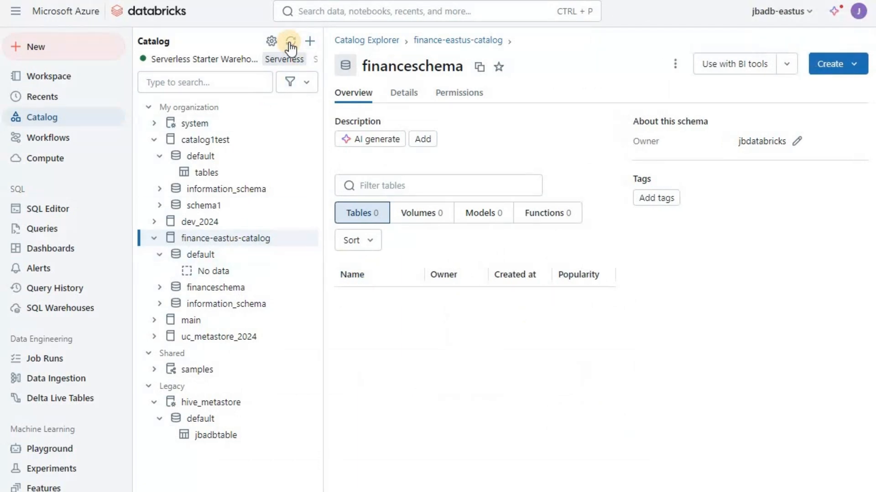
click(160, 260)
click(159, 270)
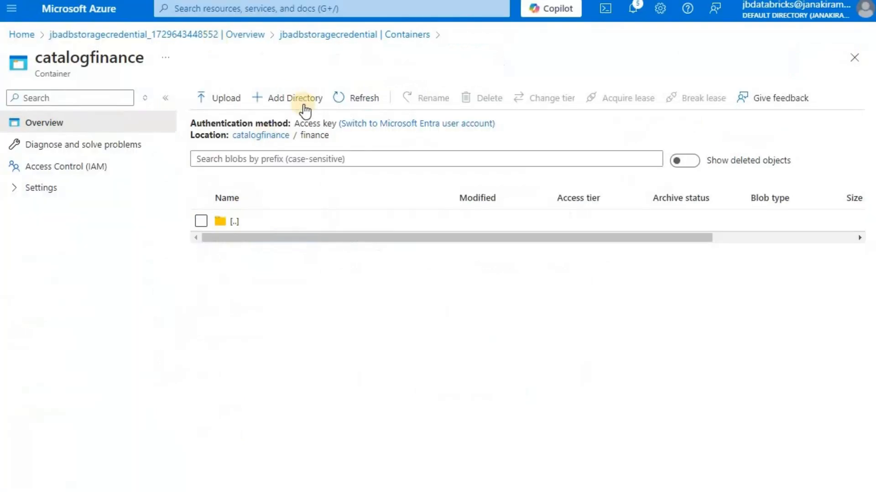
click(354, 98)
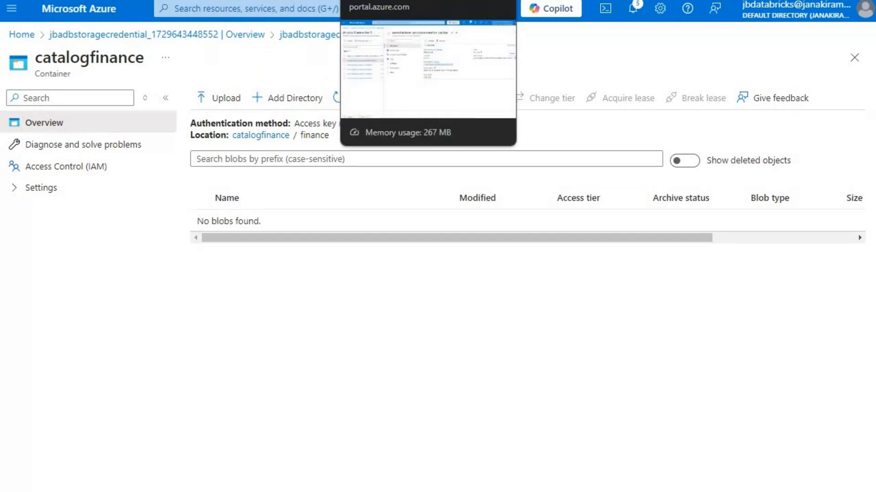
click(237, 0)
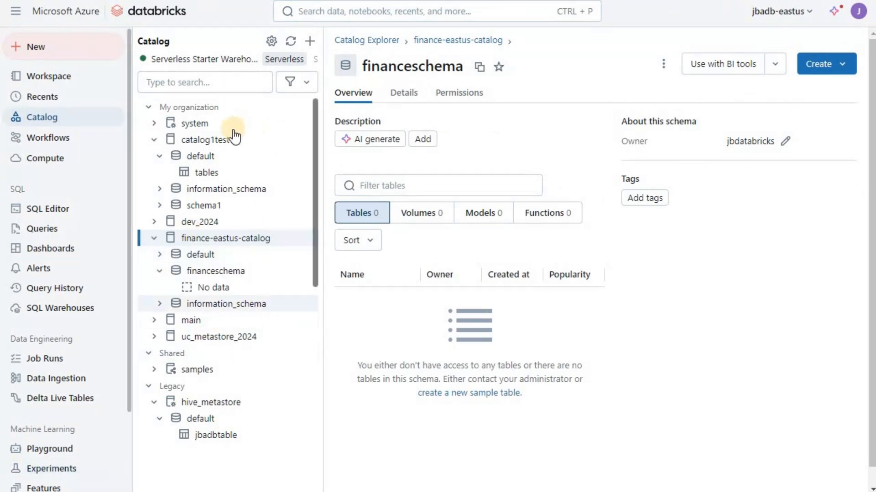
Step: In the Databricks SQL Editor, set the query's catalog to finance-eastus-catalog and its schema to information_schema
click(71, 211)
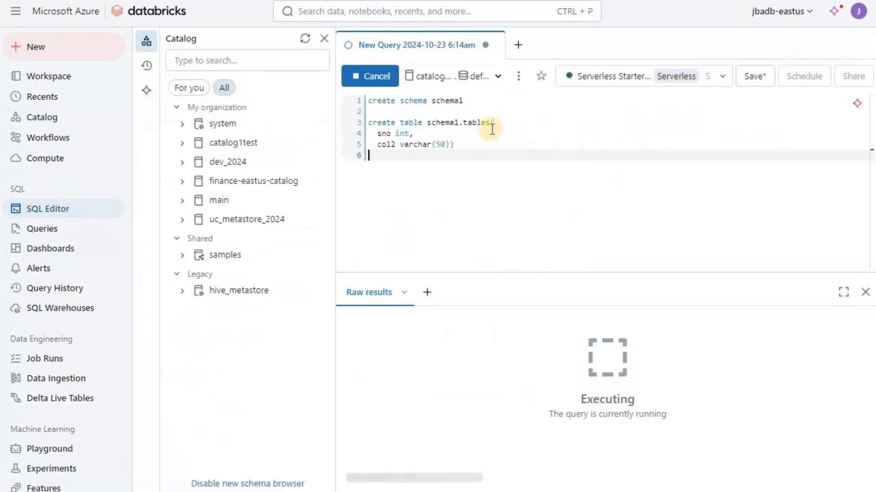
click(468, 75)
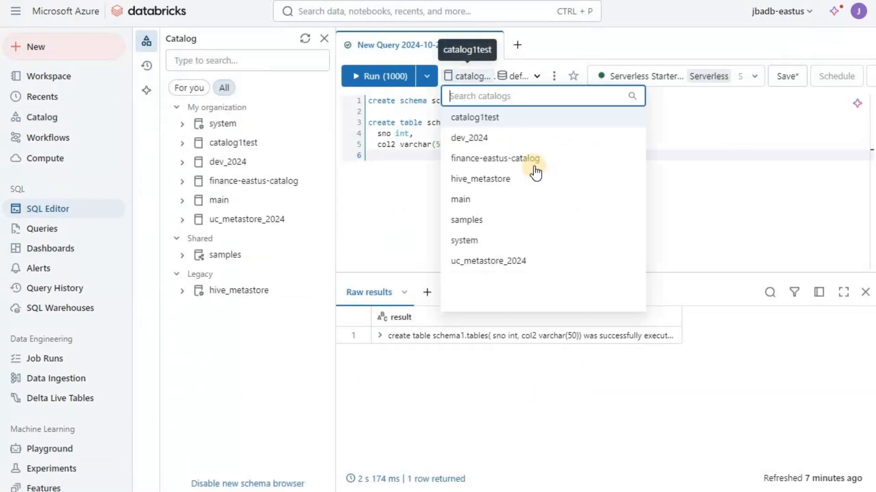
click(466, 157)
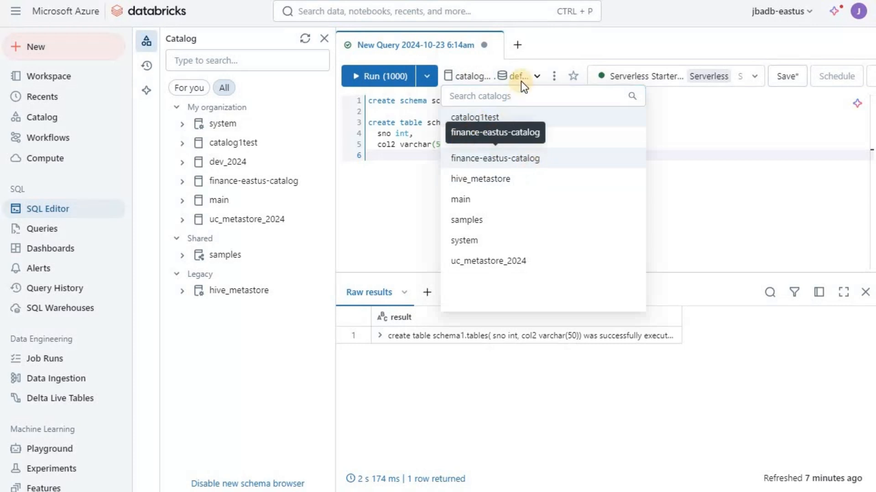
click(521, 78)
click(525, 158)
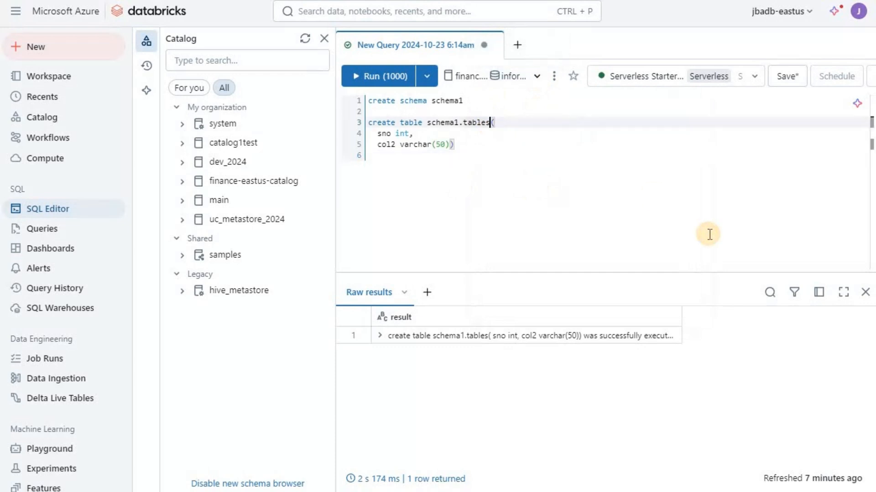
Step: In the create table statement, rename the table as table1 and its first column as col1
key(BackSpace)
text(1)
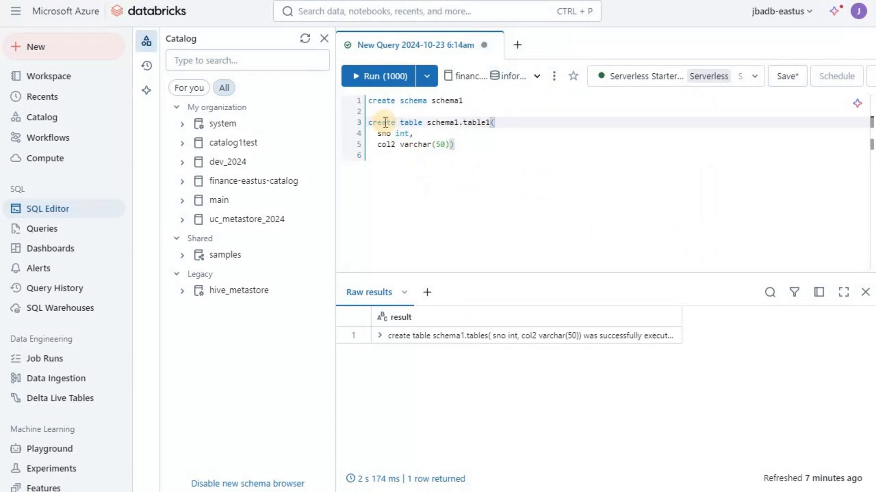
double_click(382, 133)
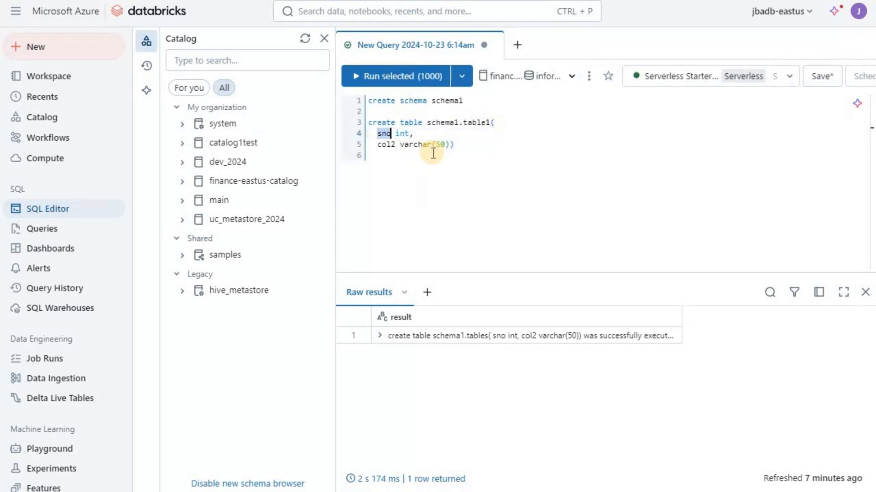
text(col1)
drag(467, 150, 361, 101)
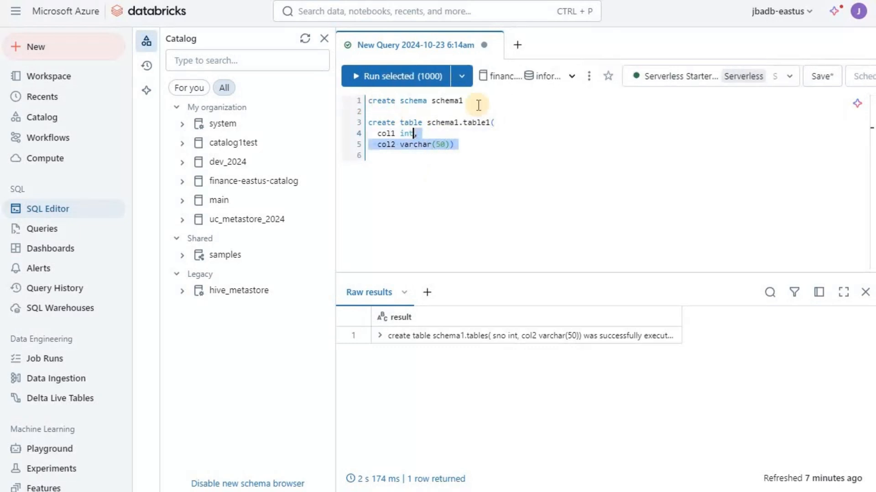
Step: Set the query's schema to financeschema and try to run only the create table schema1.table1 statement
click(550, 79)
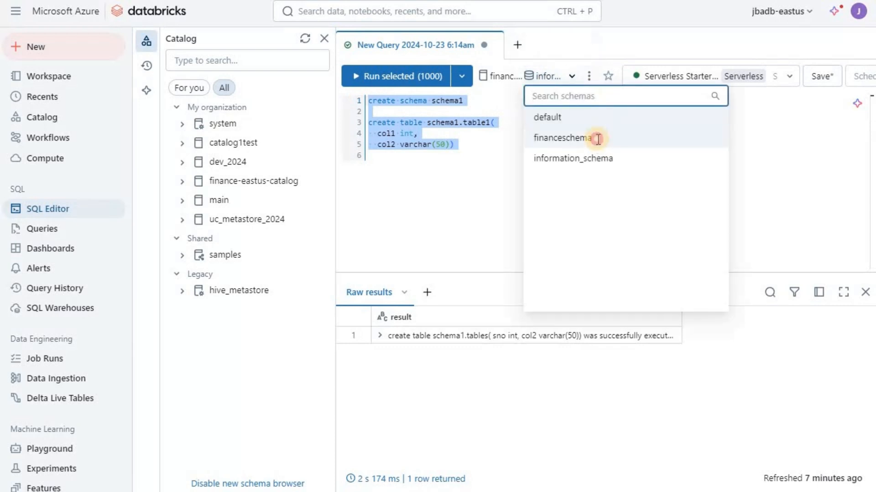
click(598, 139)
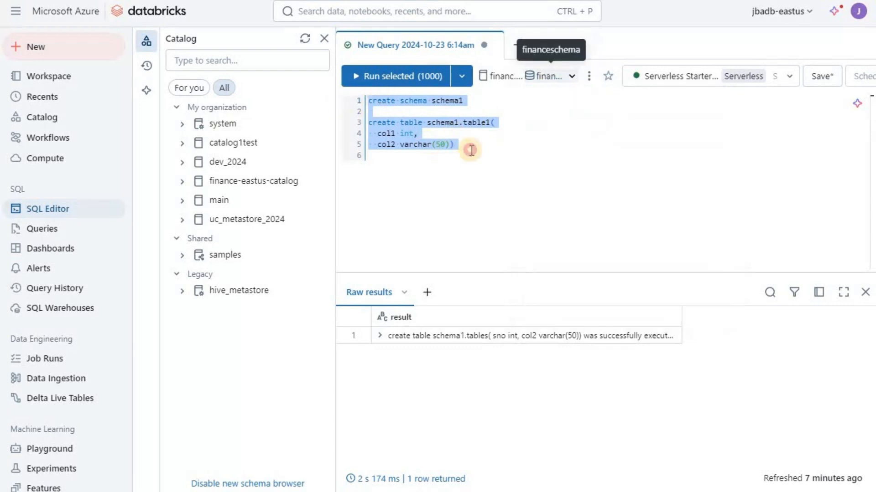
drag(454, 144, 368, 122)
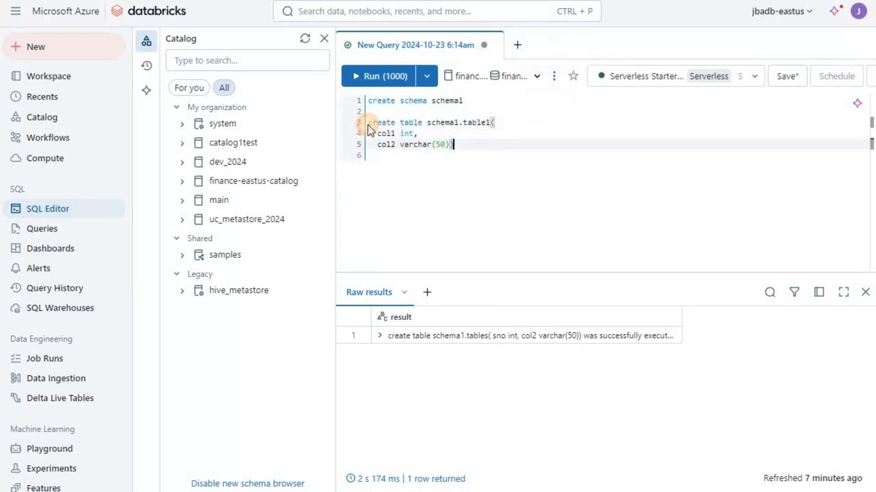
click(382, 88)
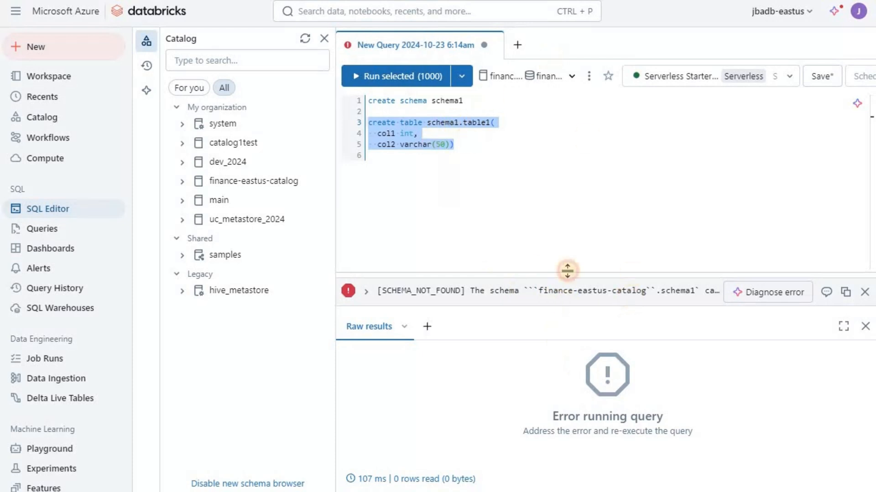
Step: Remove the schema1. prefix from the create table statement and run only that statement to create table1
double_click(442, 123)
key(Delete)
key(Delete)
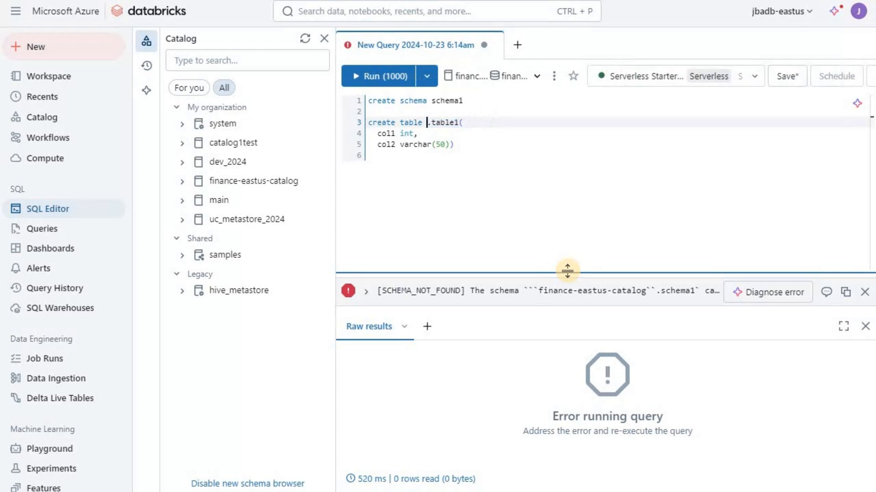
drag(455, 145, 350, 126)
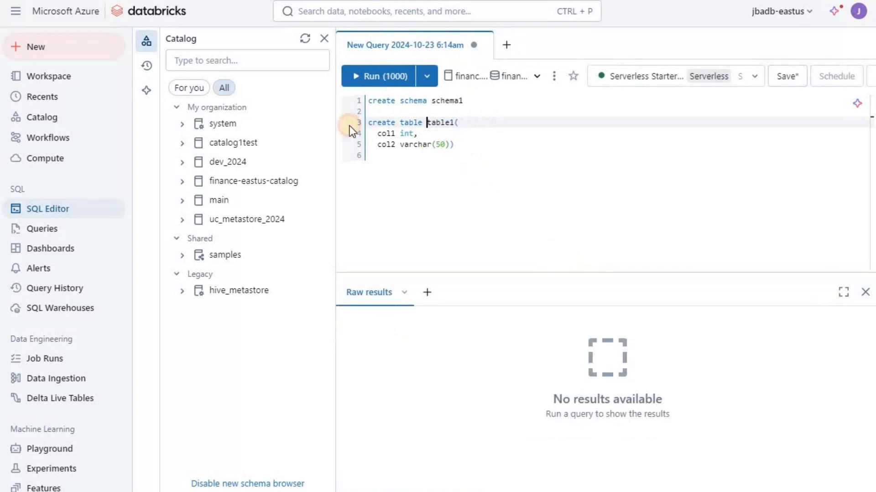
click(375, 76)
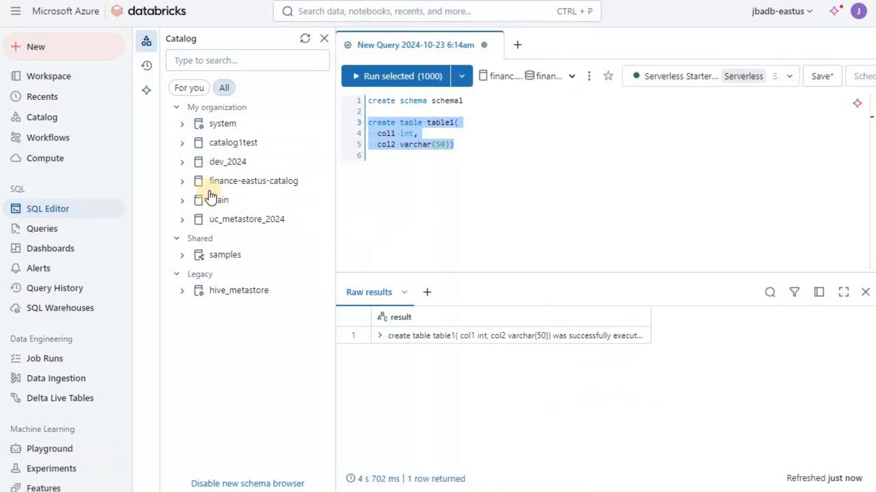
Step: Find table1 under finance-eastus-catalog's financeschema in the refreshed catalog and examine its details, including the storage location
click(182, 182)
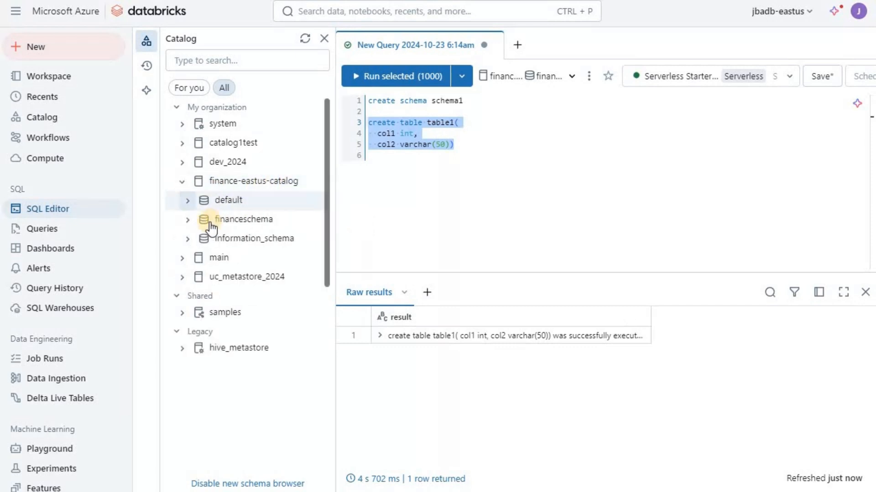
click(197, 228)
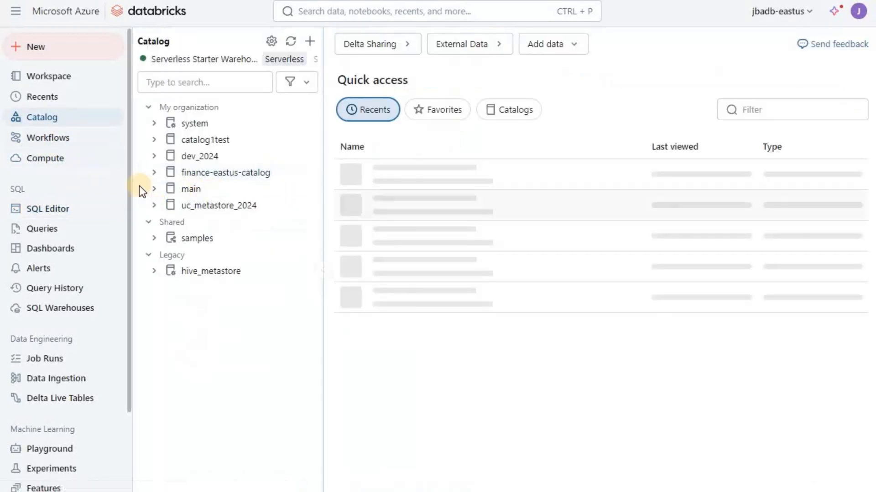
click(155, 173)
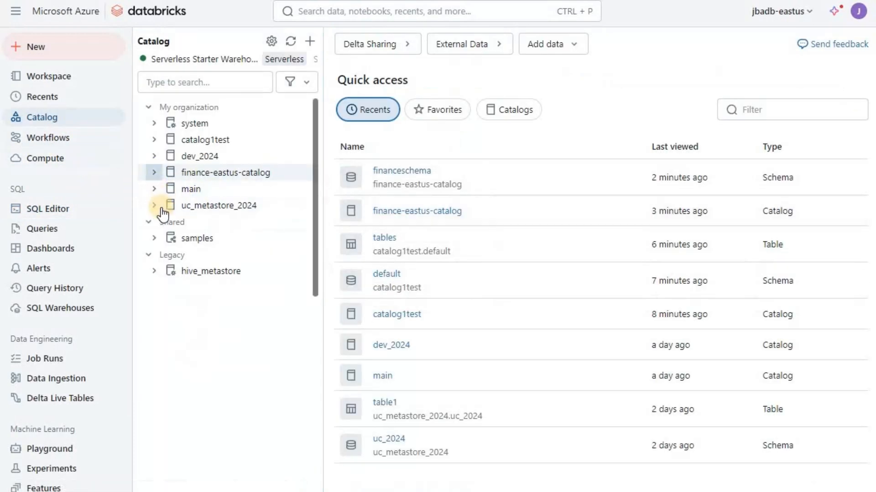
click(220, 207)
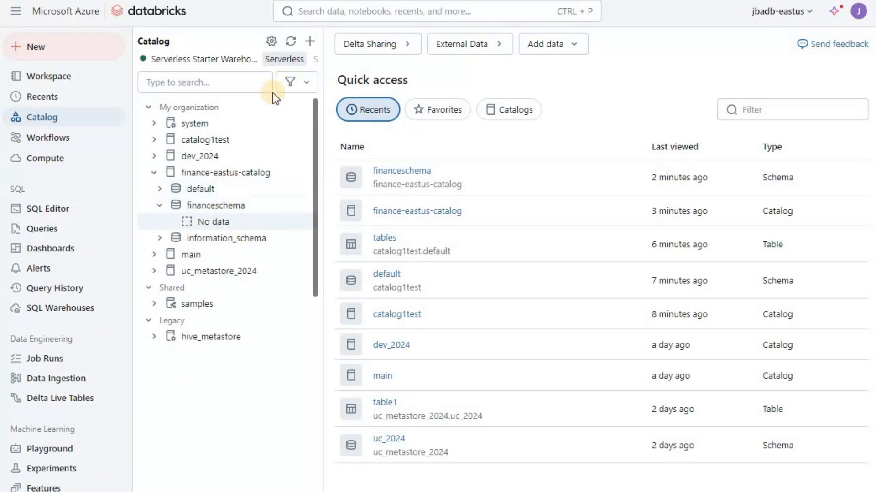
click(290, 41)
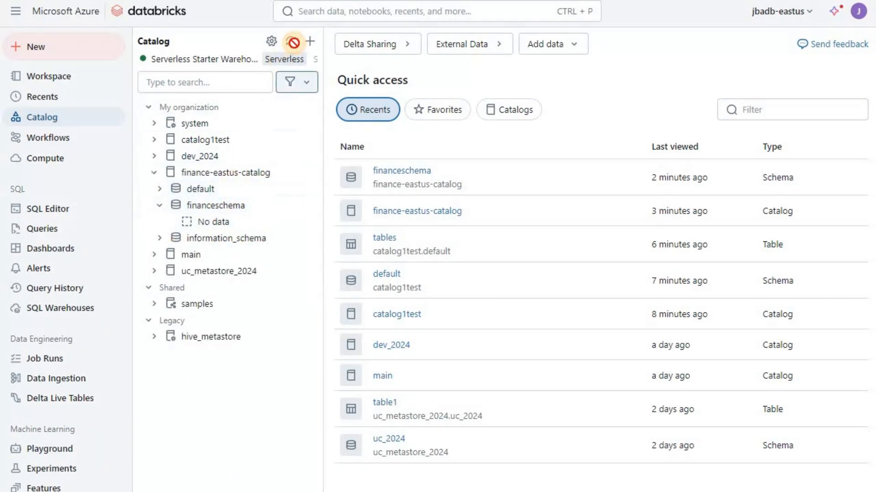
click(201, 223)
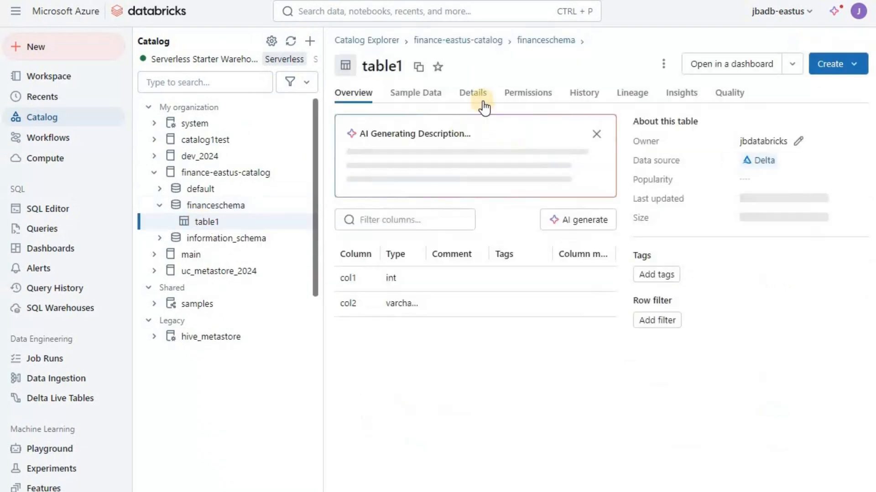
click(484, 96)
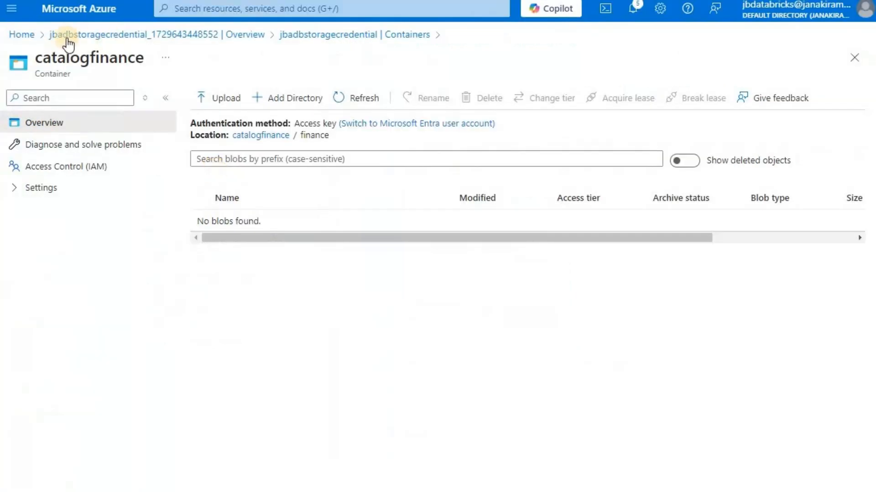
Step: In Azure, refresh the catalogfinance container's finance folder and browse through financeschema and __unitystorage down to the table's stored data
click(355, 101)
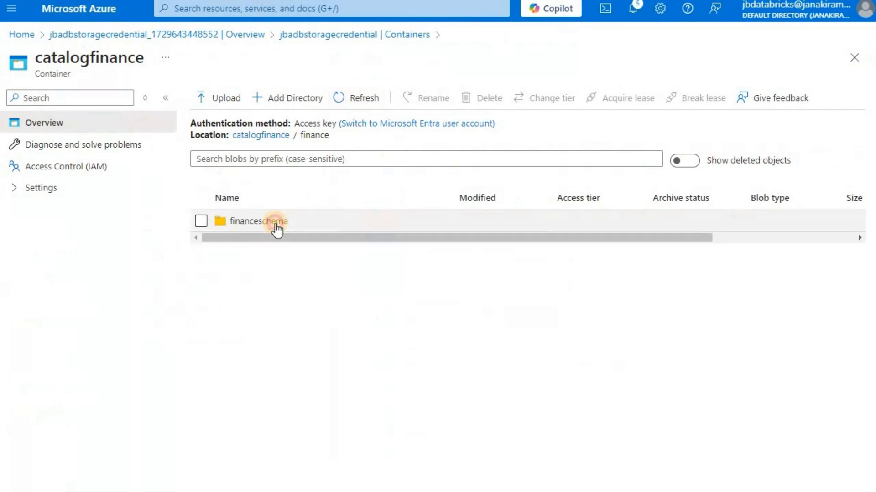
click(275, 223)
click(253, 222)
click(254, 223)
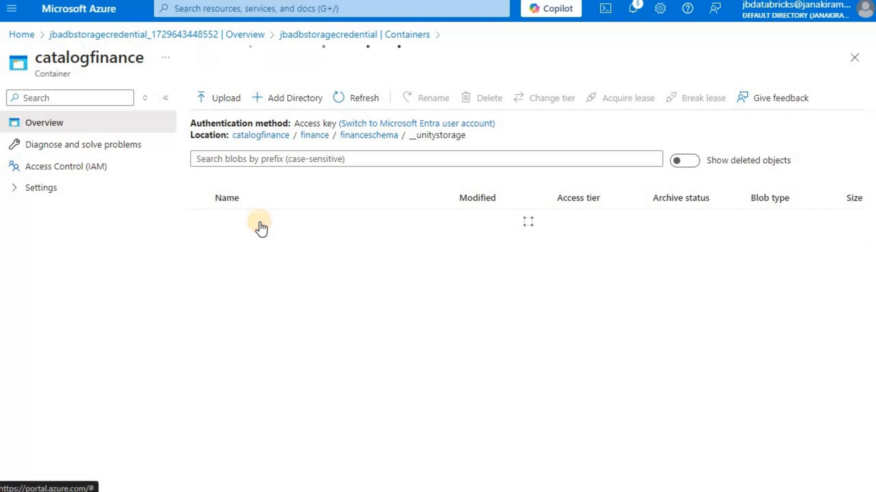
click(231, 222)
click(256, 225)
click(260, 230)
click(275, 232)
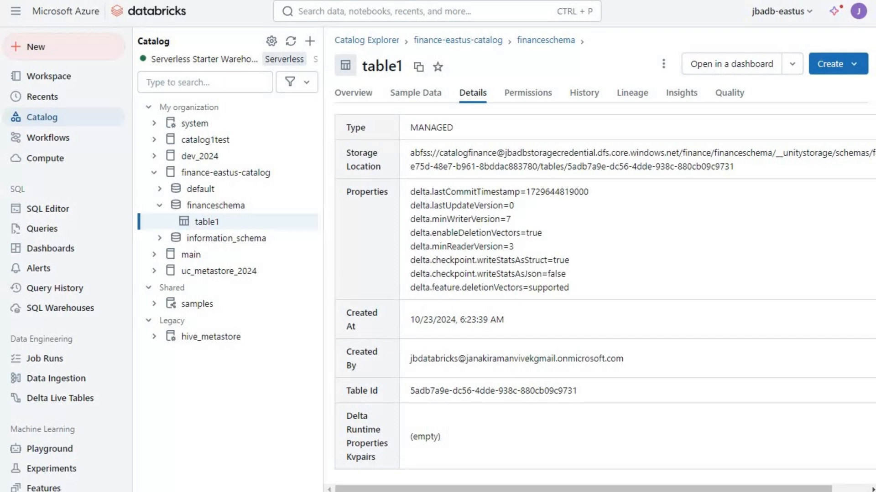
Step: Start a new volume in finance-eastus-catalog's financeschema and name it FinanceVolume-eastus
click(816, 64)
click(228, 221)
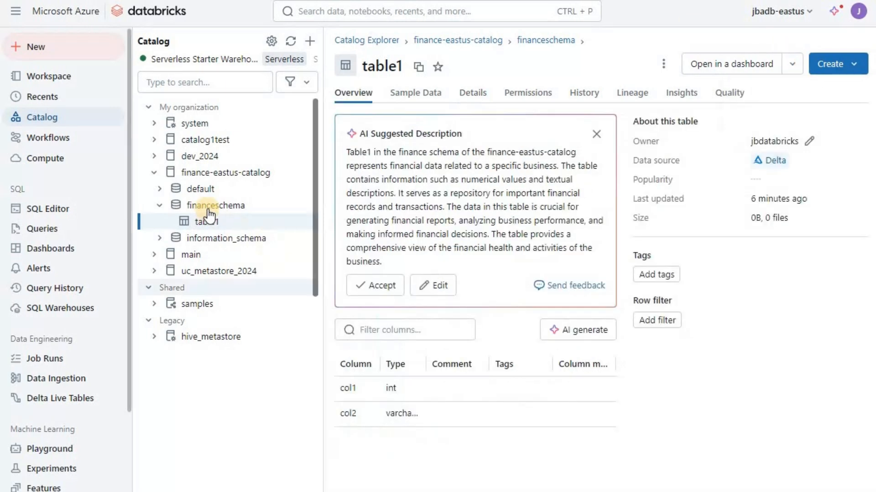
click(209, 208)
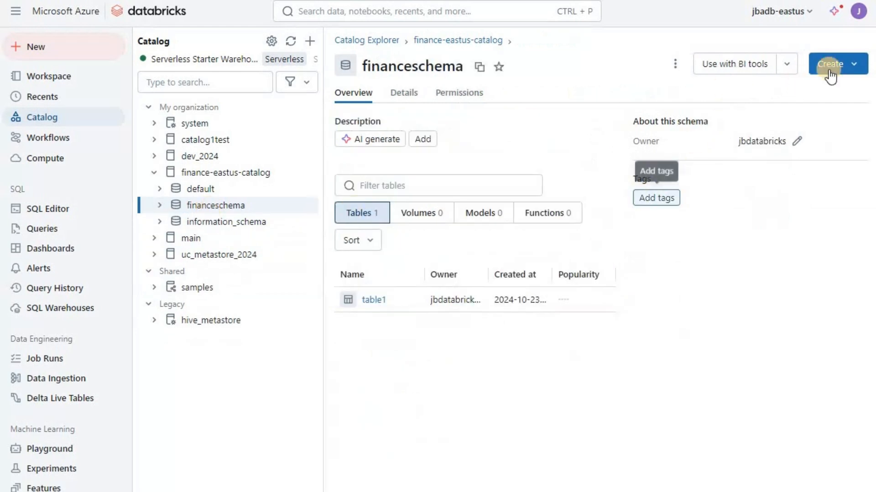
click(849, 69)
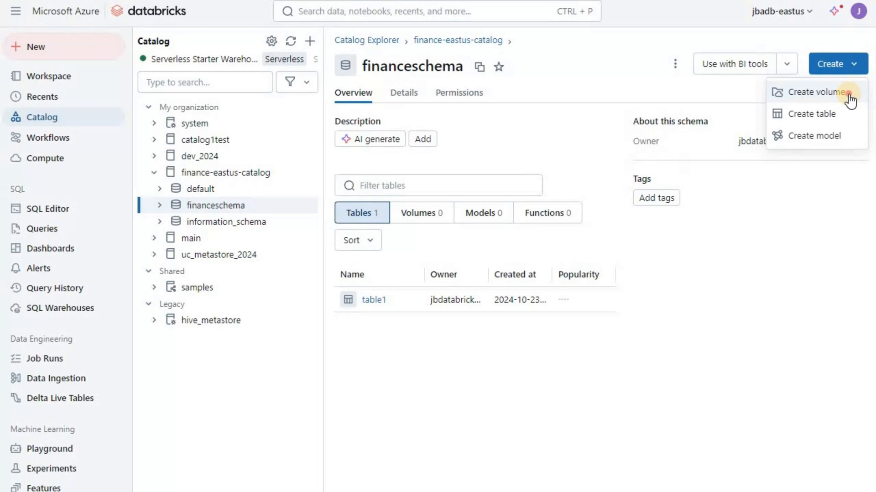
click(848, 96)
click(423, 164)
text(FinanceVolume-eastus)
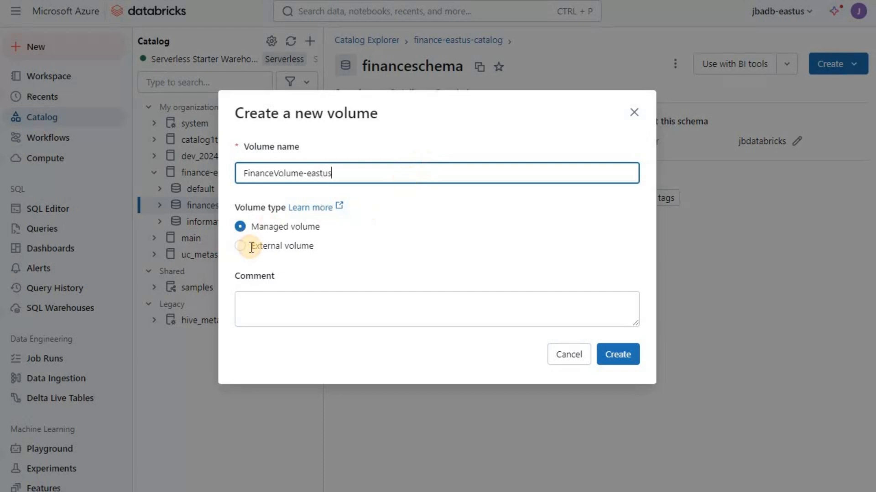
Step: Make the volume external with the jbad-externallocation-eastus external location and try to create it at that location's own path
click(360, 243)
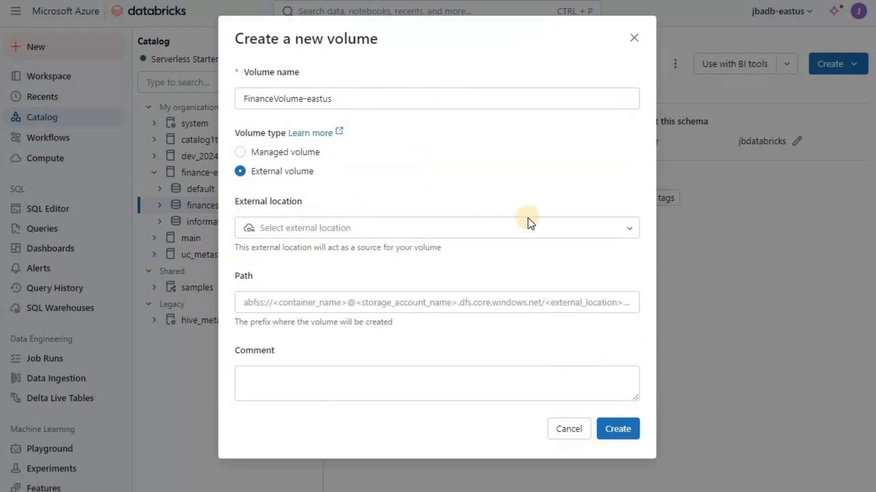
click(627, 232)
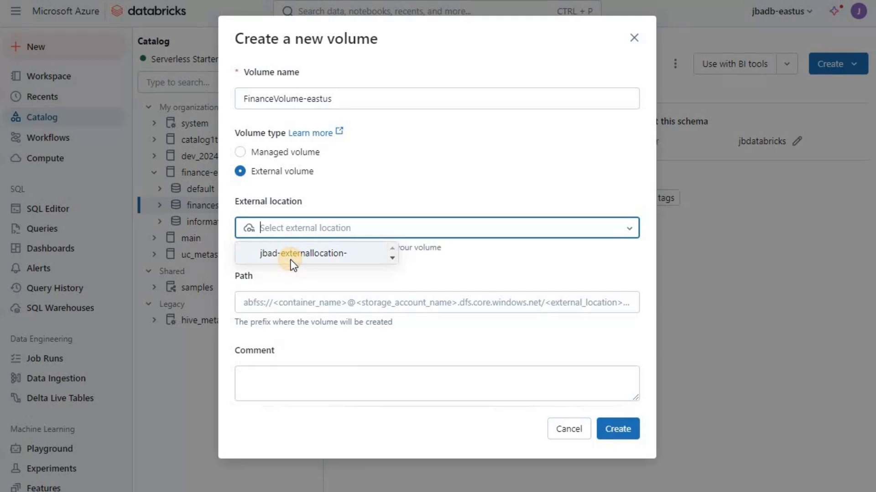
click(371, 248)
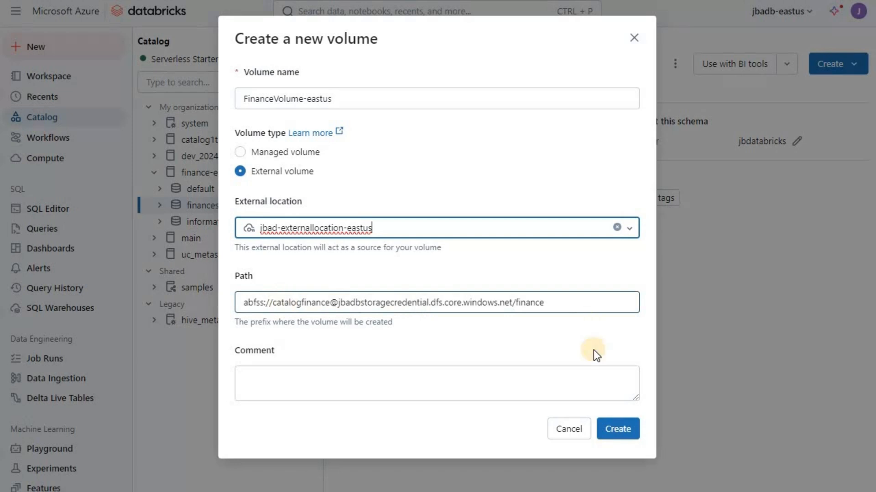
click(621, 431)
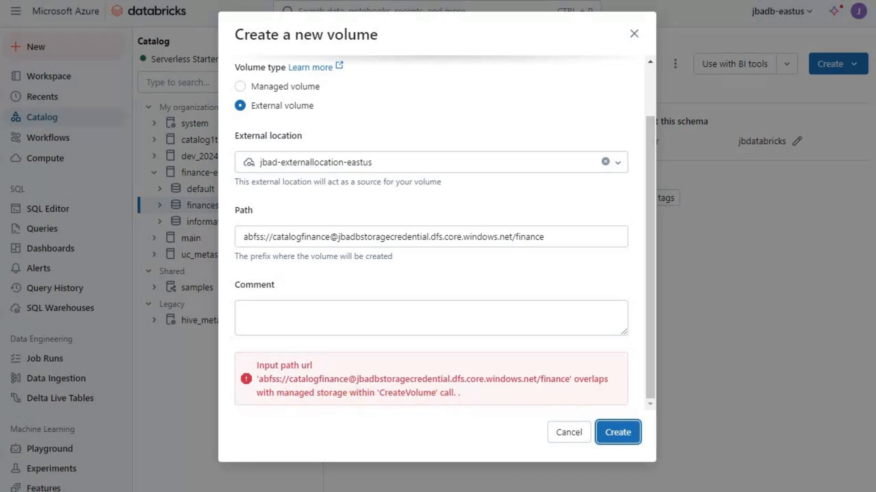
click(212, 433)
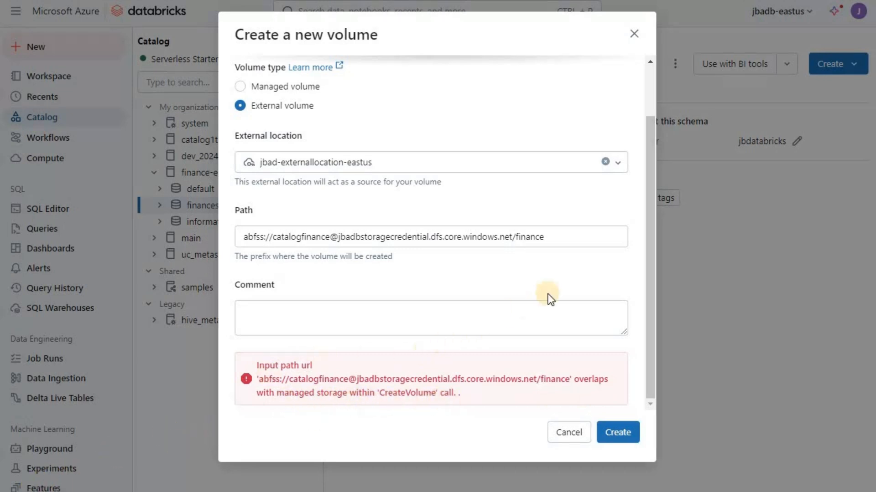
click(560, 323)
click(442, 396)
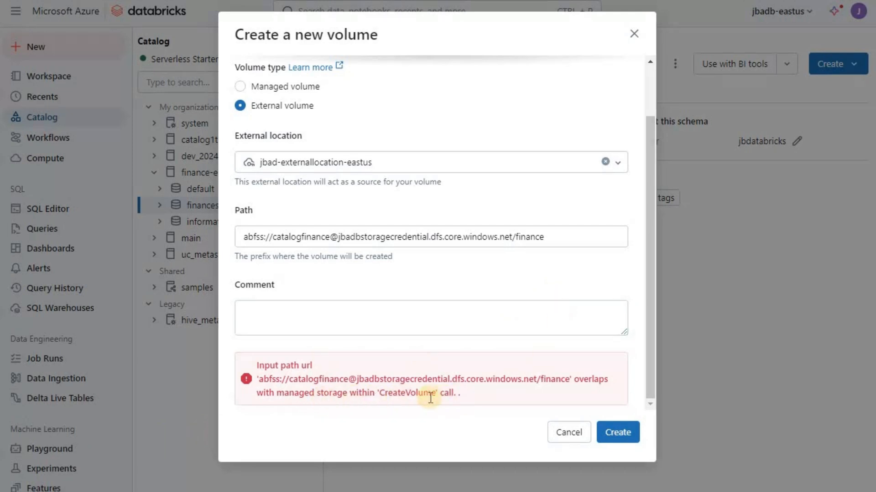
Step: Extend the new volume's path with the subfolder /financevolume after finance
click(565, 241)
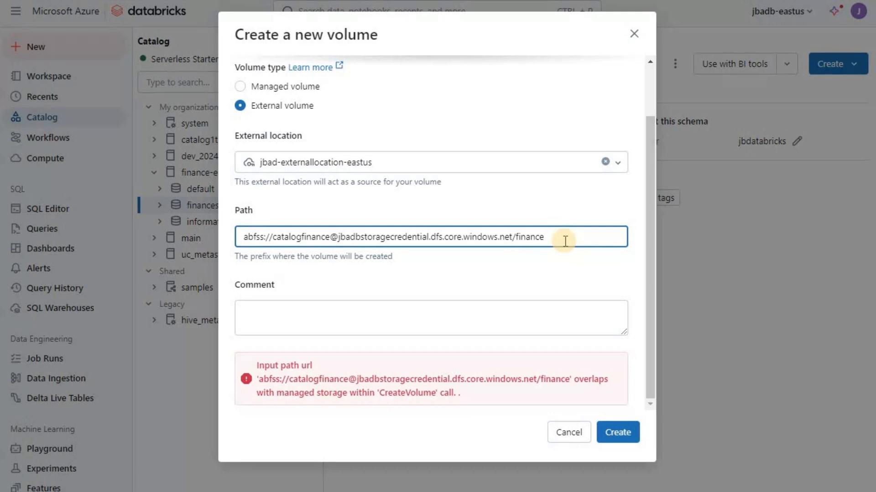
text(/)
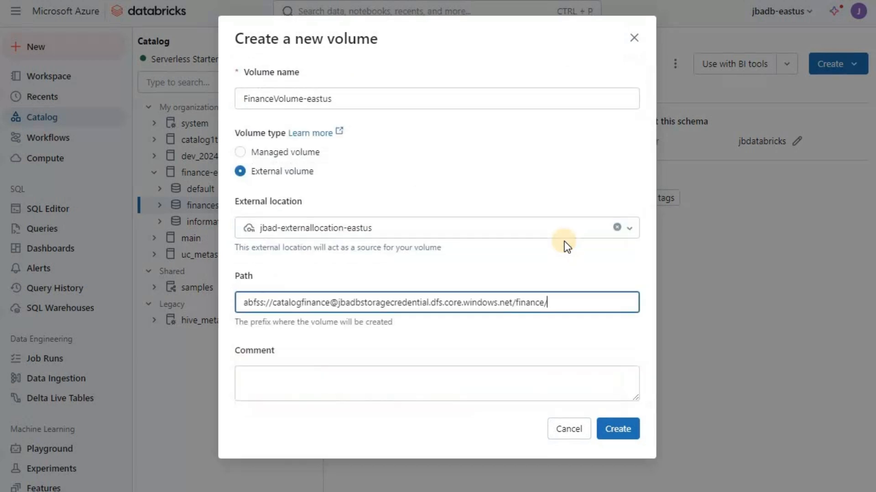
text(financevolume)
key(ctrl+shift+Left)
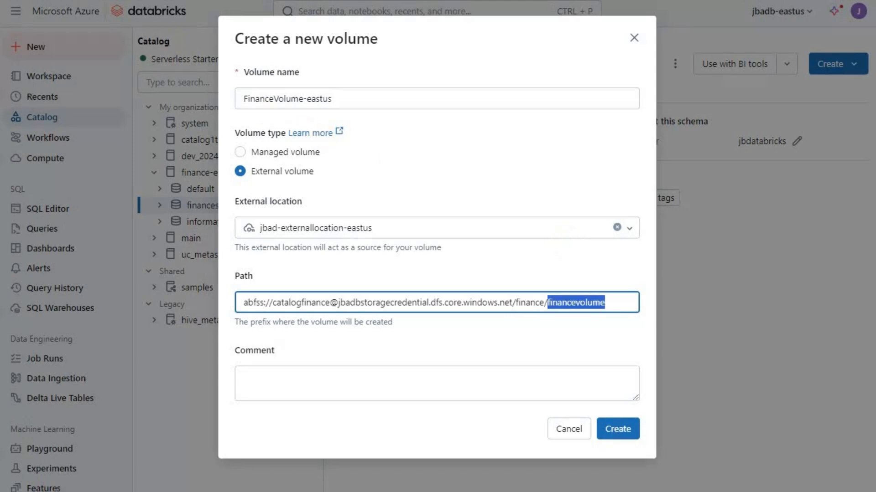
Step: In Azure, add a directory named financevolume inside the catalogfinance container's finance folder
key(ctrl+shift+Tab)
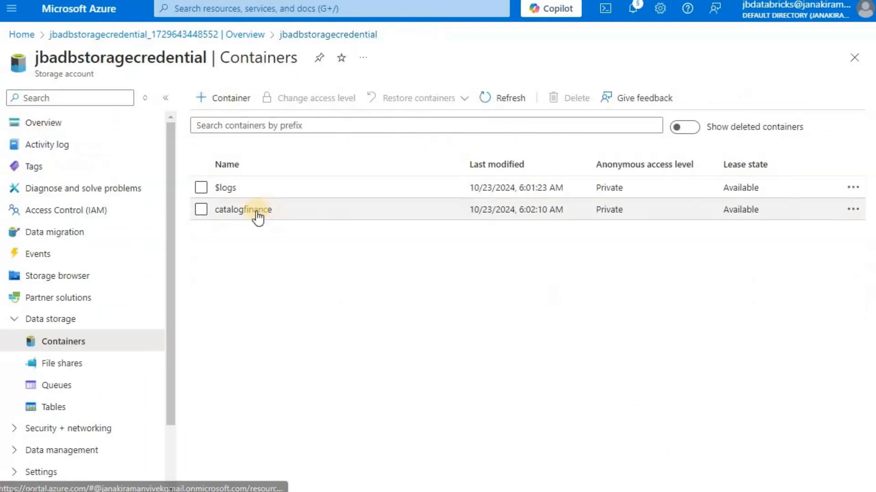
click(269, 209)
click(233, 221)
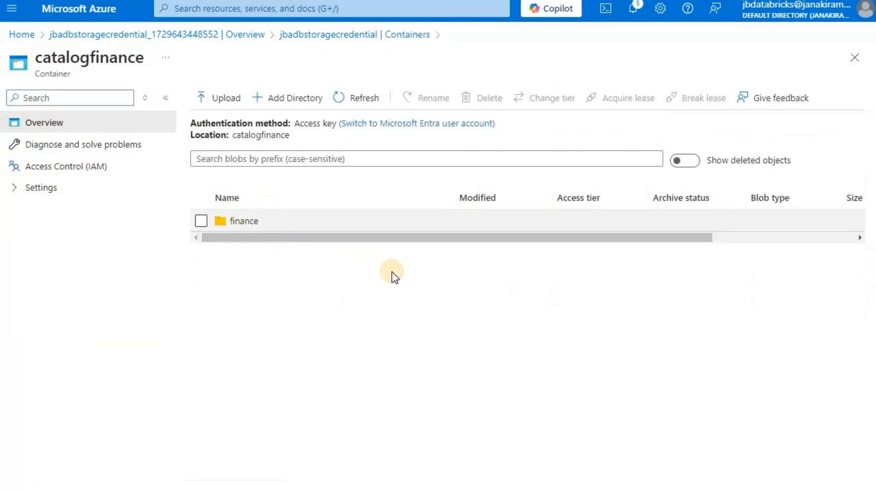
click(309, 109)
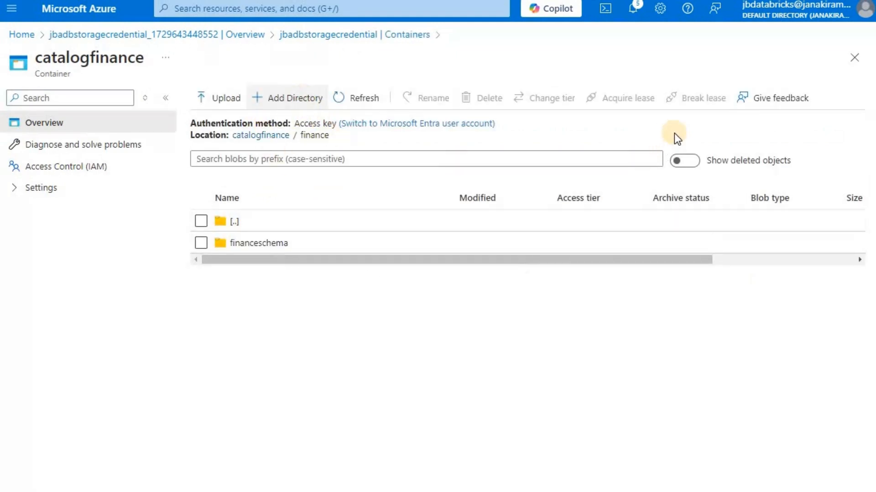
text(financevolume)
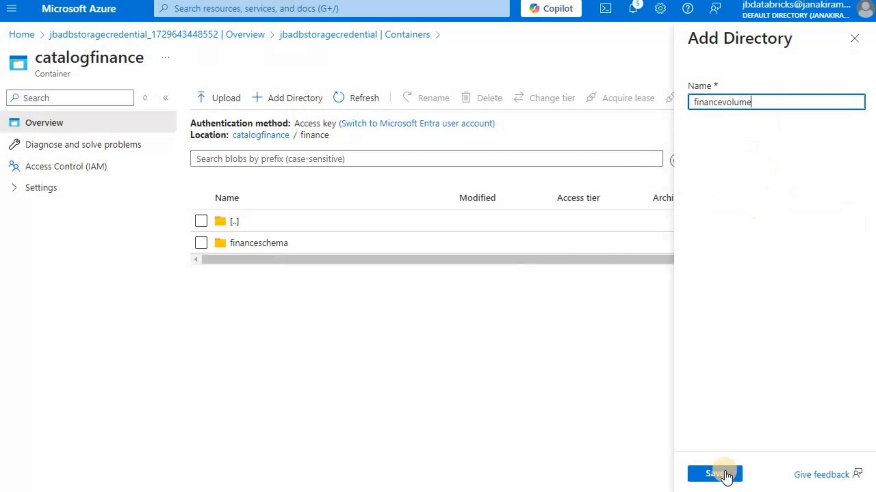
key(Return)
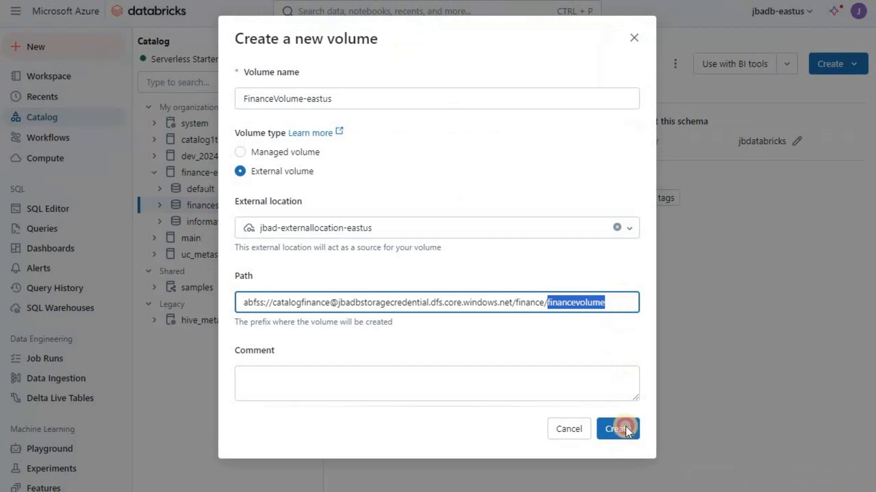
Step: Back in Databricks, create the external volume and examine its details, including the storage location
click(626, 429)
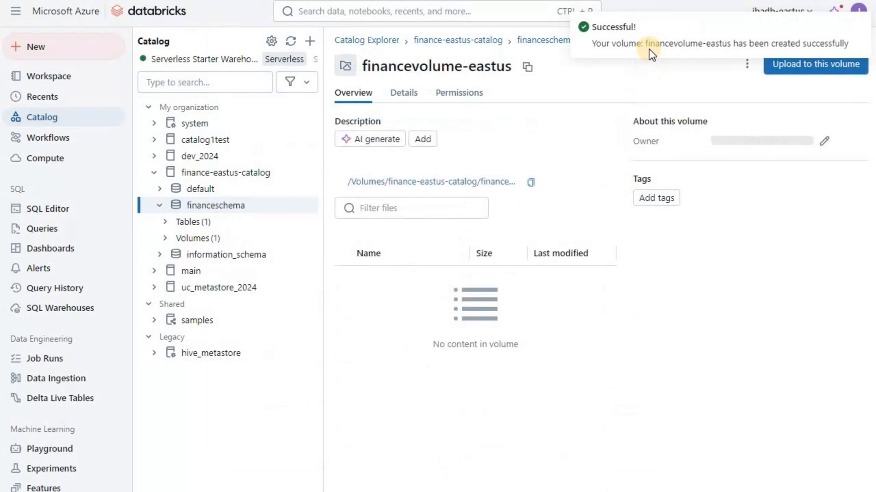
click(404, 96)
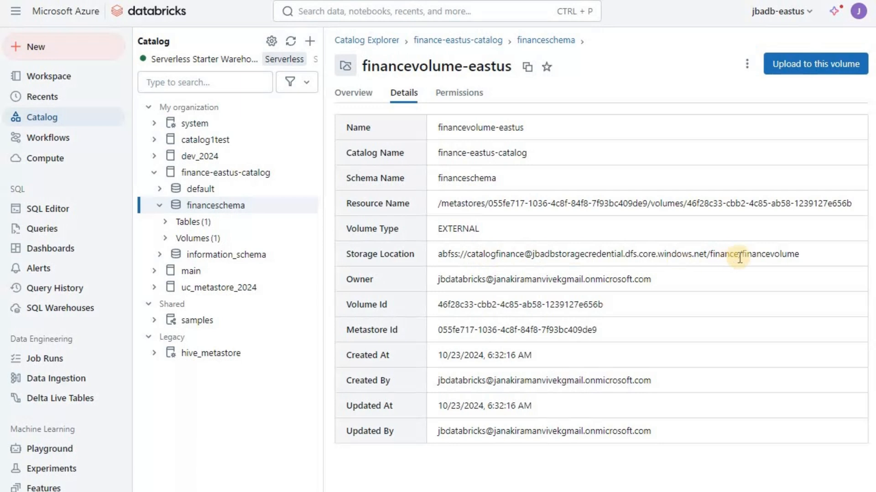
double_click(761, 255)
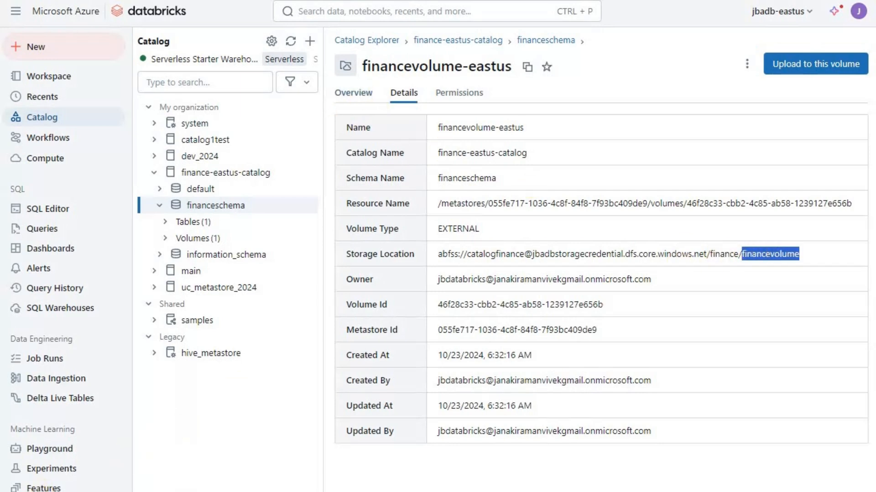
Step: Find financevolume-eastus under financeschema's volumes in the catalog and view its overview
click(170, 236)
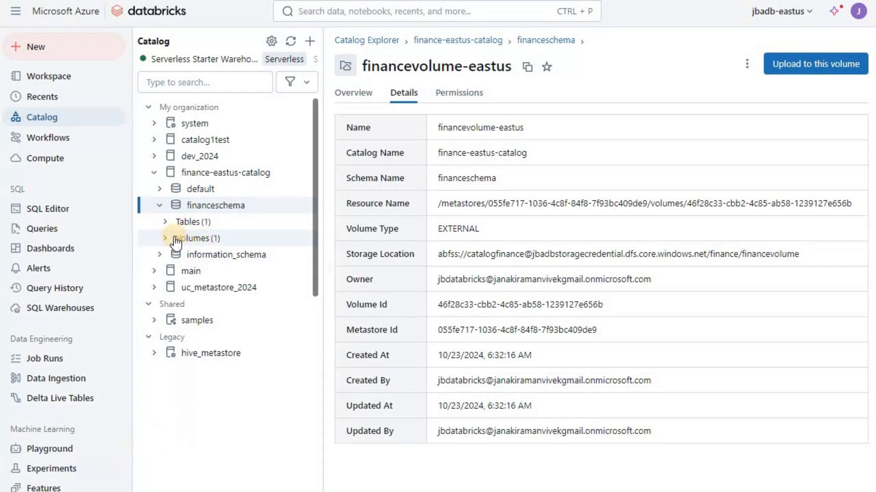
click(195, 238)
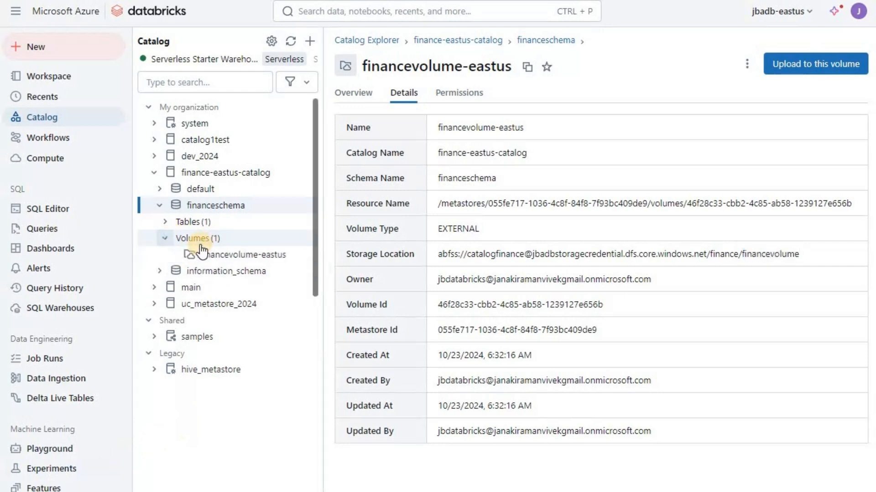
click(224, 256)
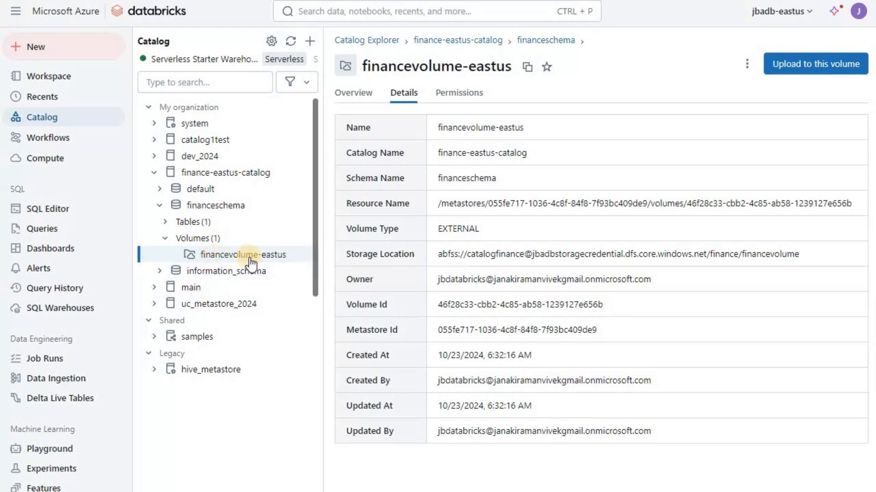
click(357, 97)
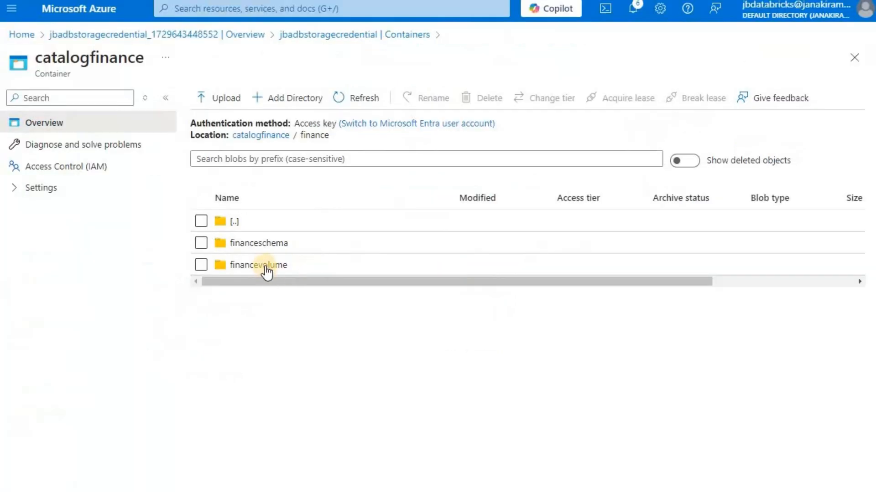
Step: Upload DF.csv to the catalogfinance container's finance/financevolume folder in Azure, and check the files of financevolume-eastus in Databricks
click(267, 265)
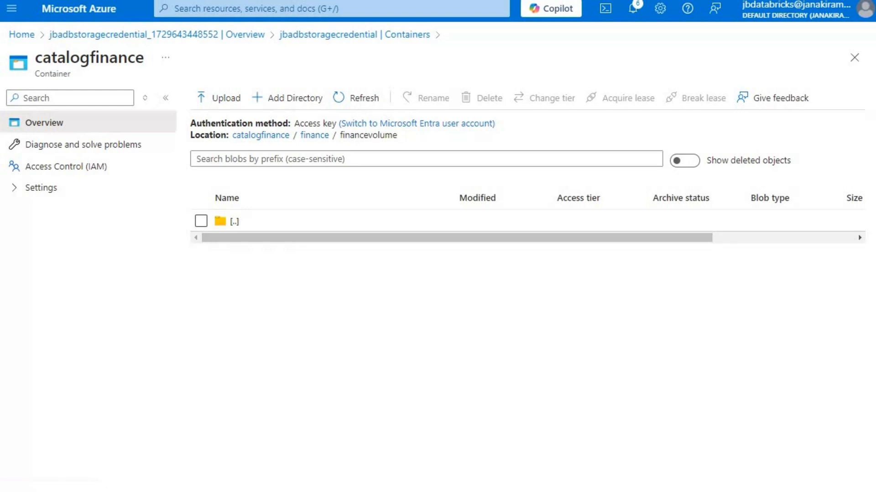
key(alt+Tab)
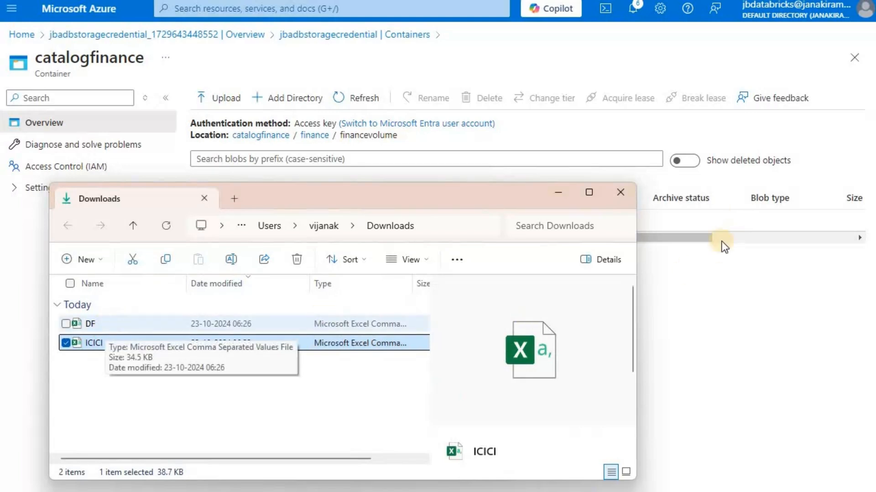
click(722, 297)
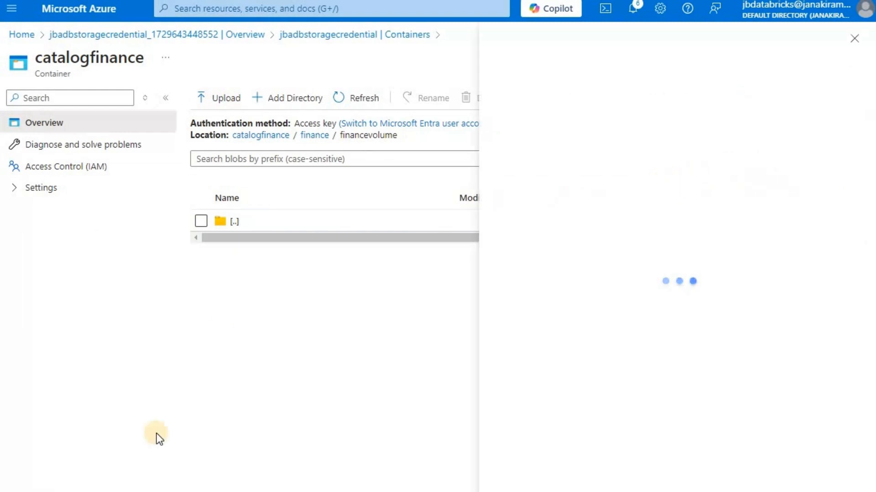
key(alt+Tab)
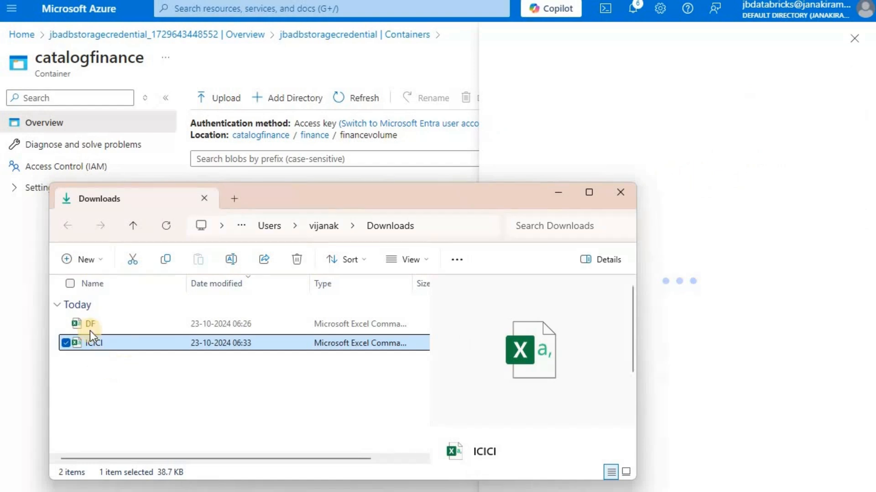
drag(168, 324, 775, 95)
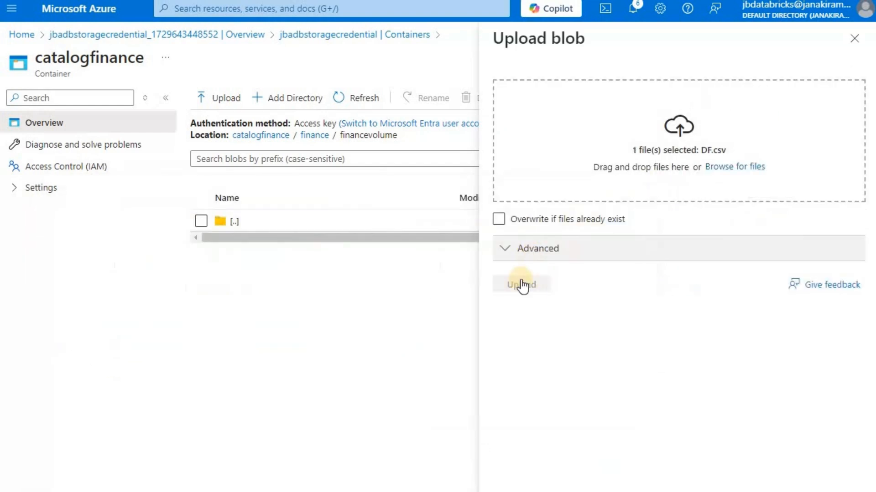
click(521, 281)
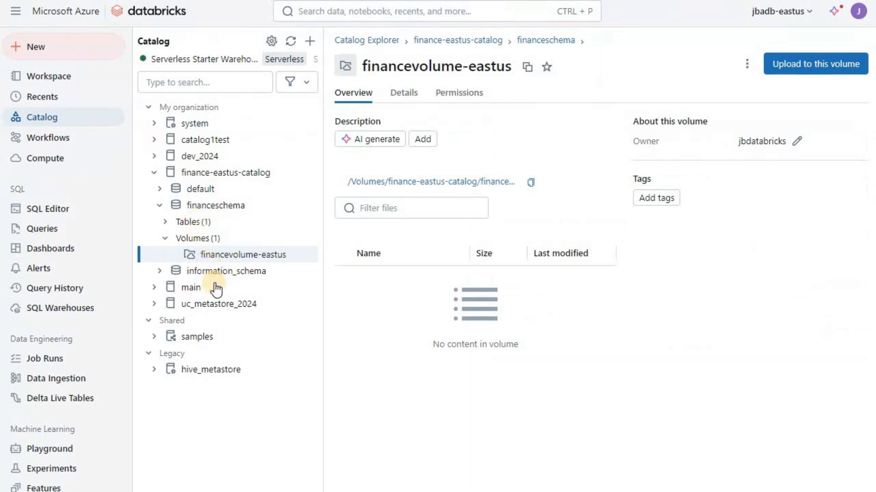
click(223, 269)
click(214, 255)
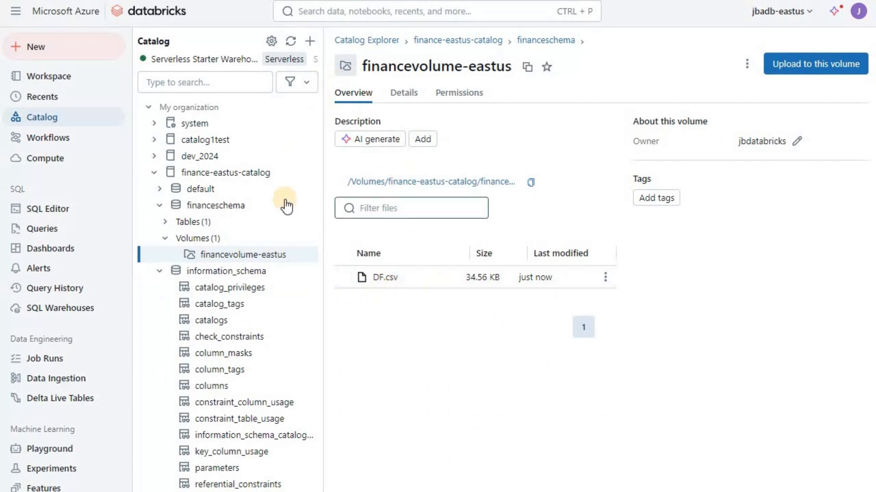
Step: Start a file upload to a volume, choose financevolume-eastus under finance-eastus-catalog's financeschema as the destination and list its existing files
click(309, 41)
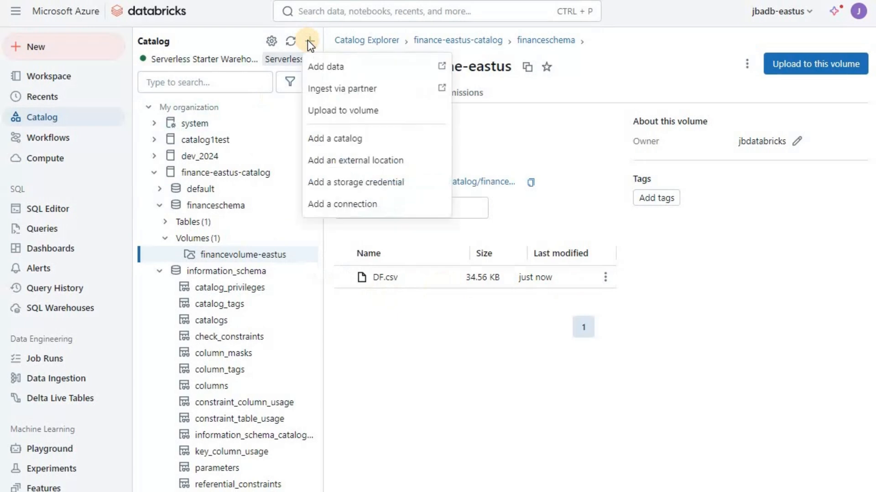
click(383, 115)
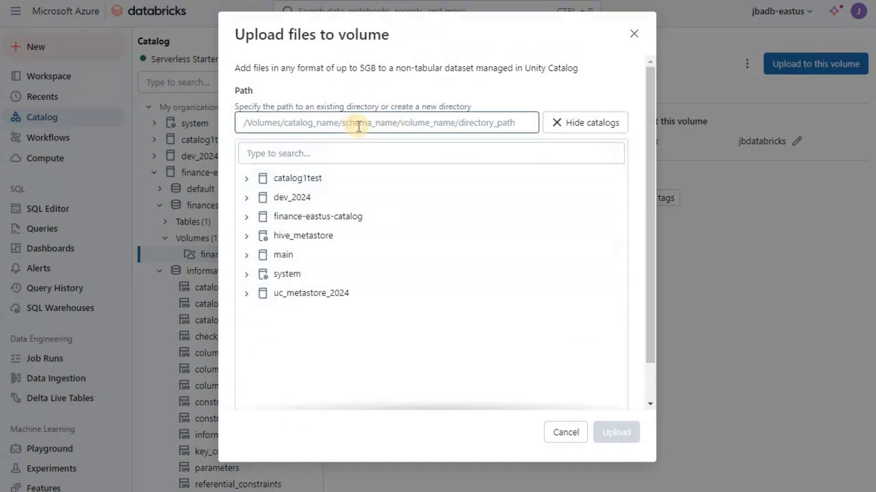
click(250, 221)
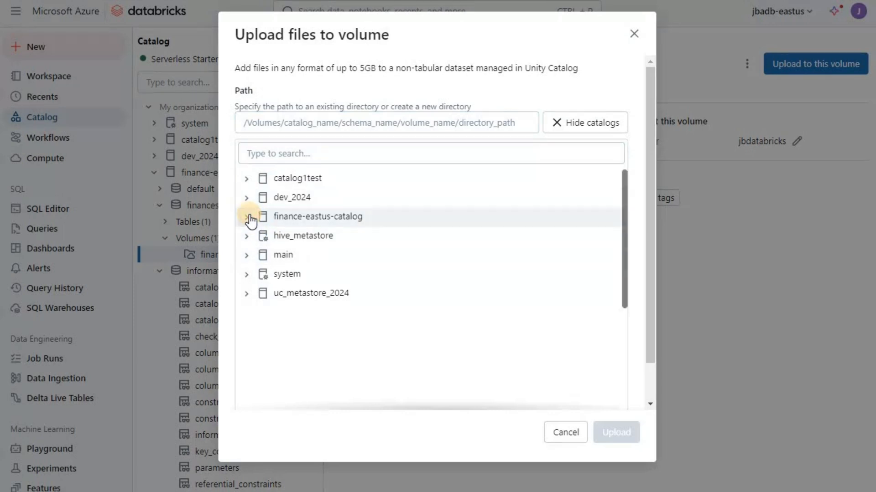
click(254, 259)
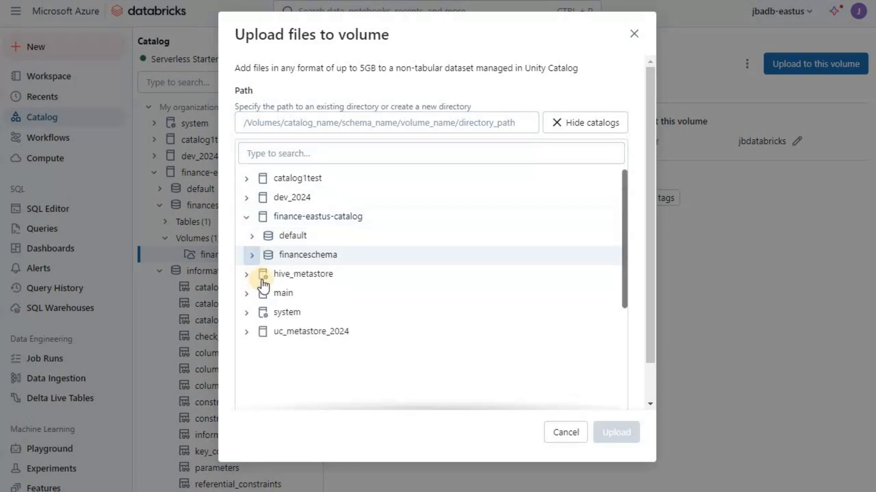
click(260, 275)
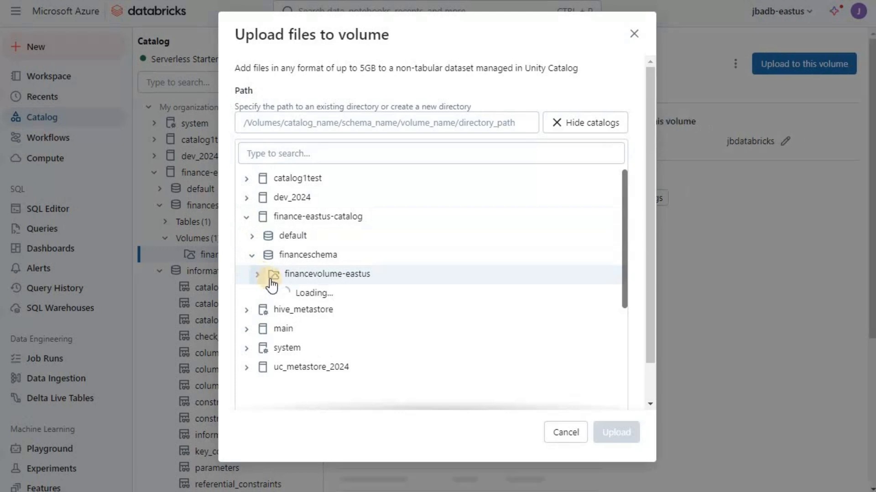
click(337, 277)
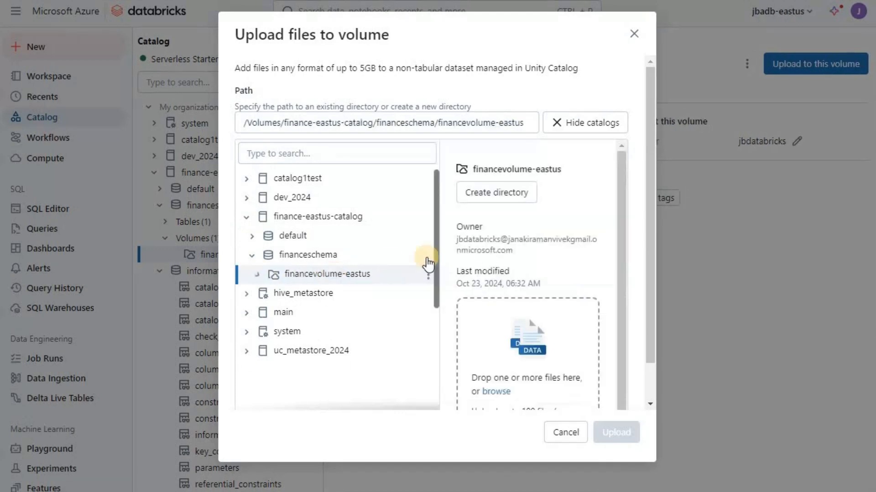
scroll(582, 280, down, 3)
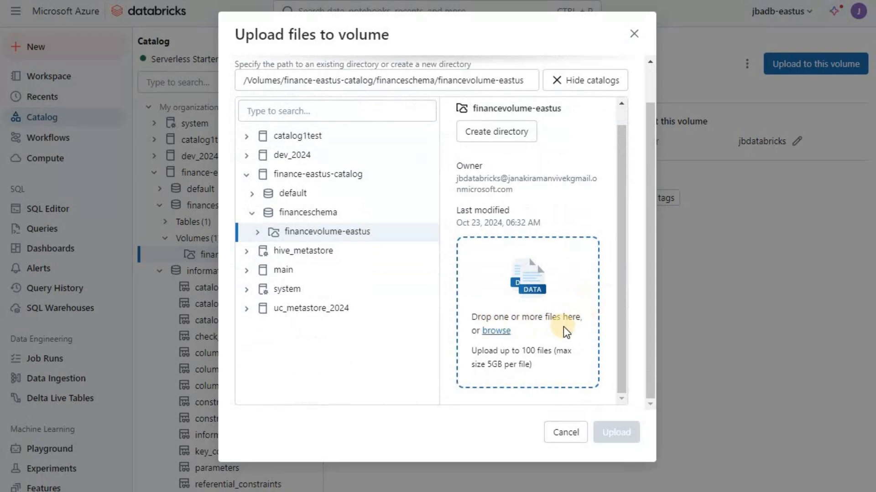
click(257, 232)
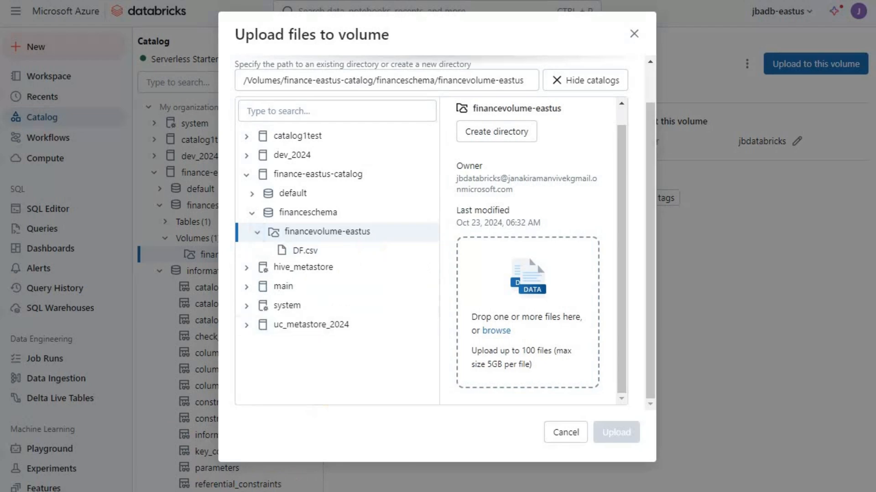
Step: Add ICICI.csv from the Downloads folder to the upload and upload it to the financevolume-eastus volume
key(alt+Tab)
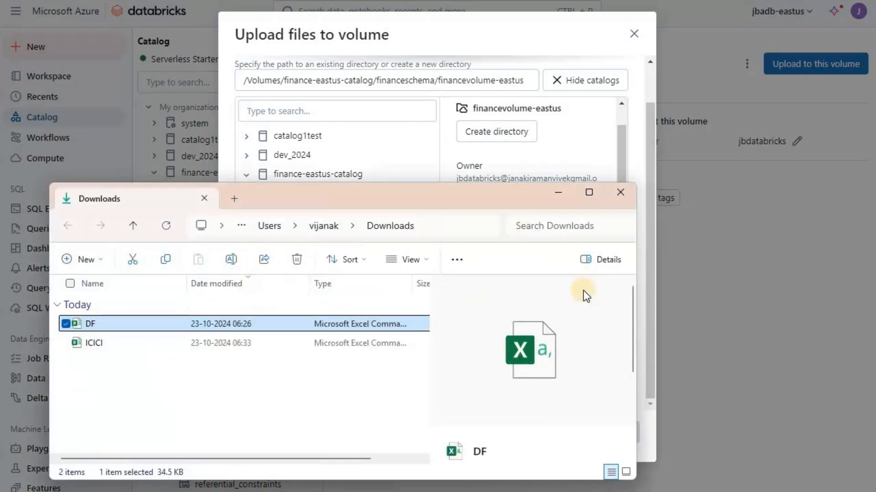
drag(637, 301, 334, 299)
drag(97, 342, 543, 339)
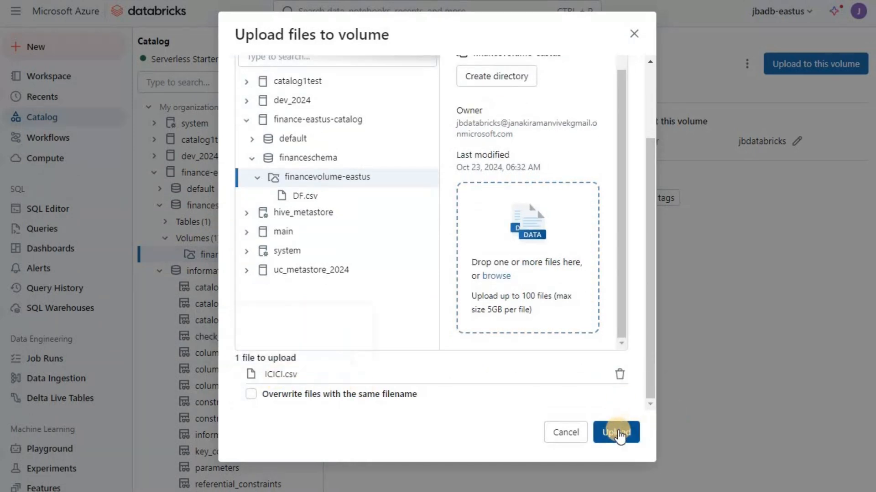
click(618, 433)
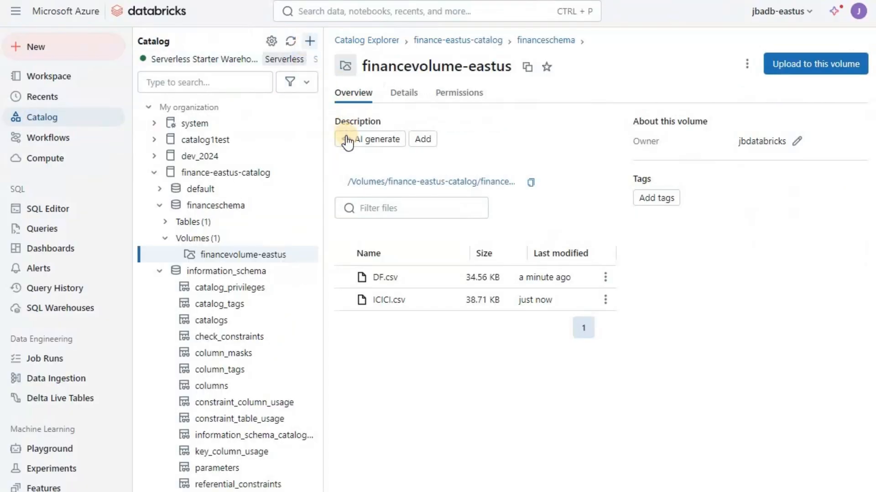
click(310, 41)
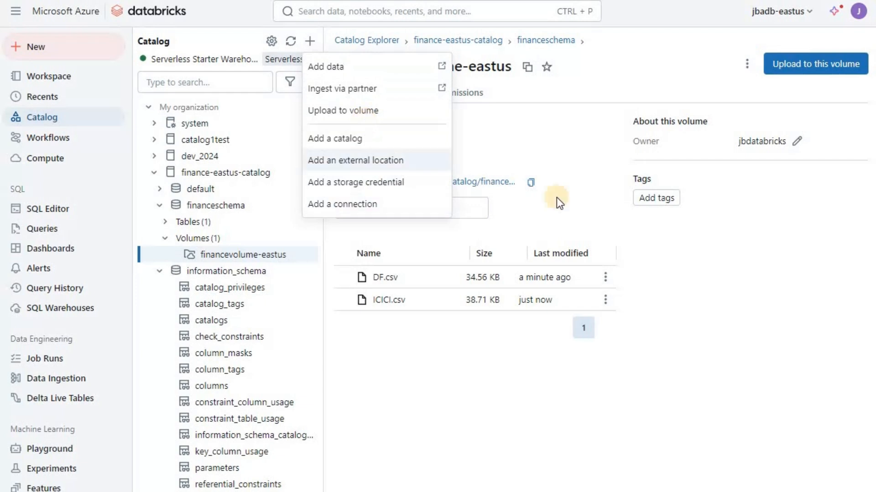
click(402, 312)
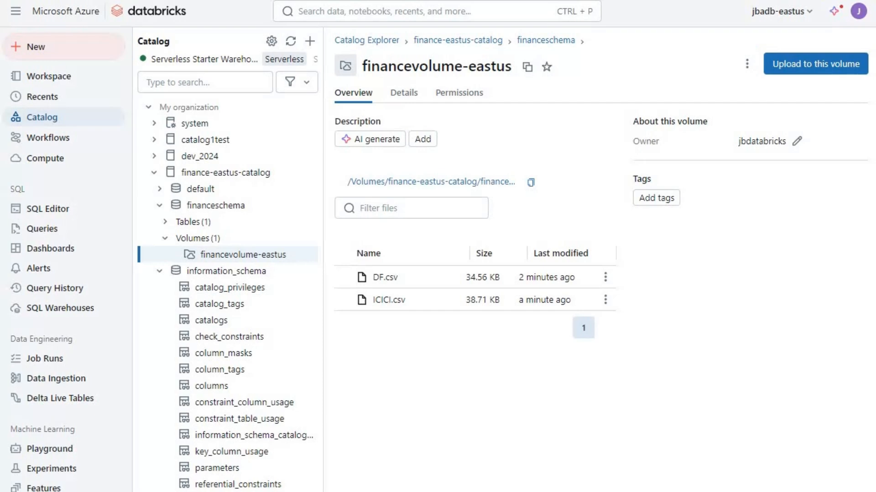
Step: Copy the path of DF.csv in financevolume-eastus, and clear all existing statements from the query in the SQL Editor
click(605, 277)
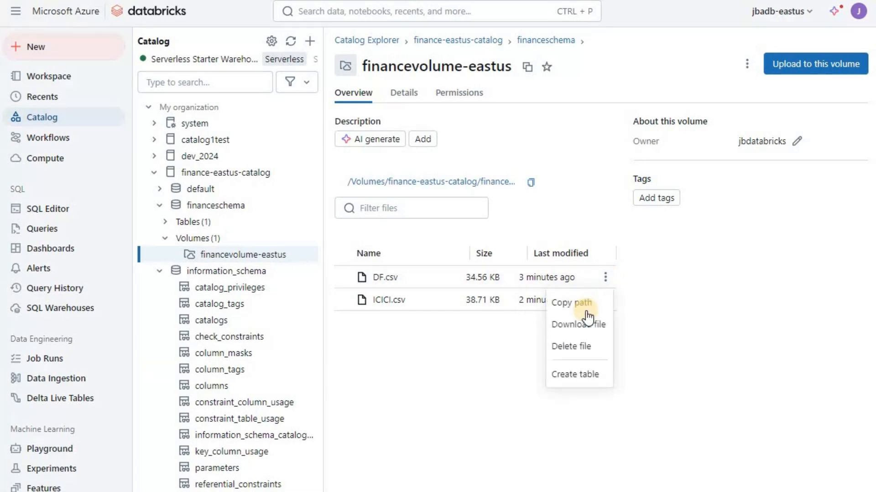
click(586, 311)
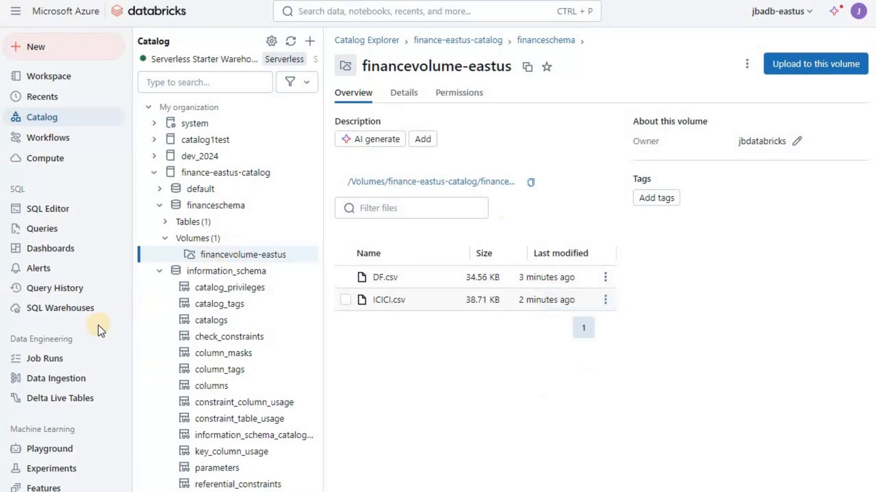
click(67, 216)
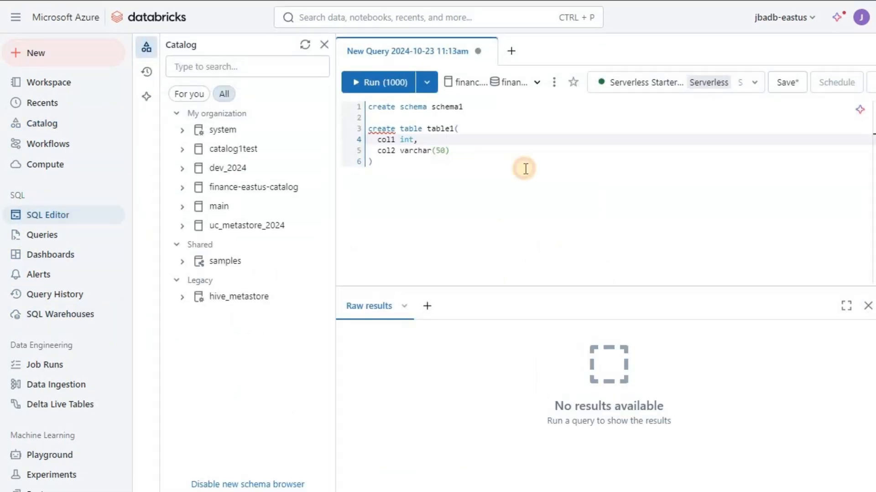
click(525, 169)
key(ctrl+a)
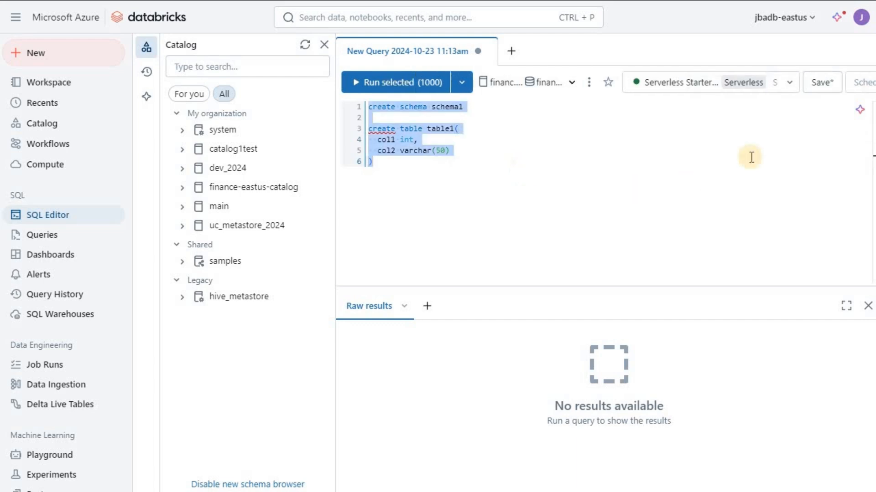
key(Delete)
Step: Have the assistant generate SQL creating a delta table called financeEXTtable from /Volumes/finance-eastus-catalog/financeschema/financevolume-eastus/DF.csv, and accept the suggestion
key(ctrl+i)
key(ctrl+v)
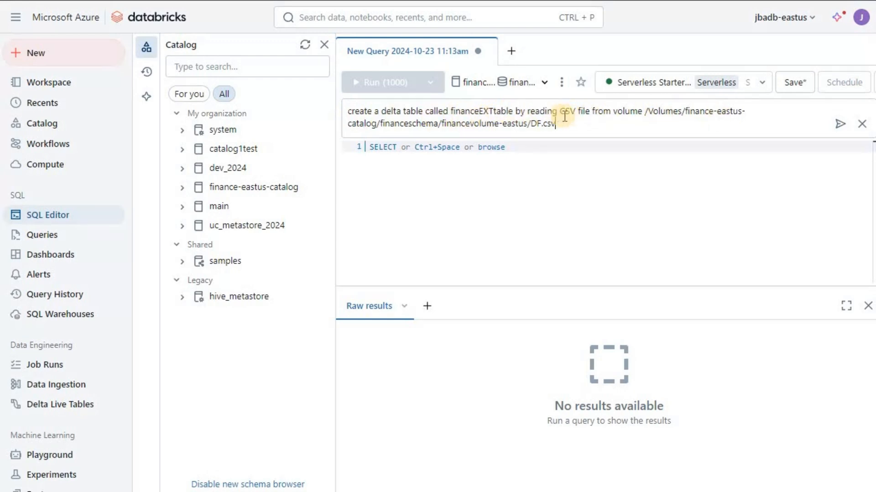
click(841, 125)
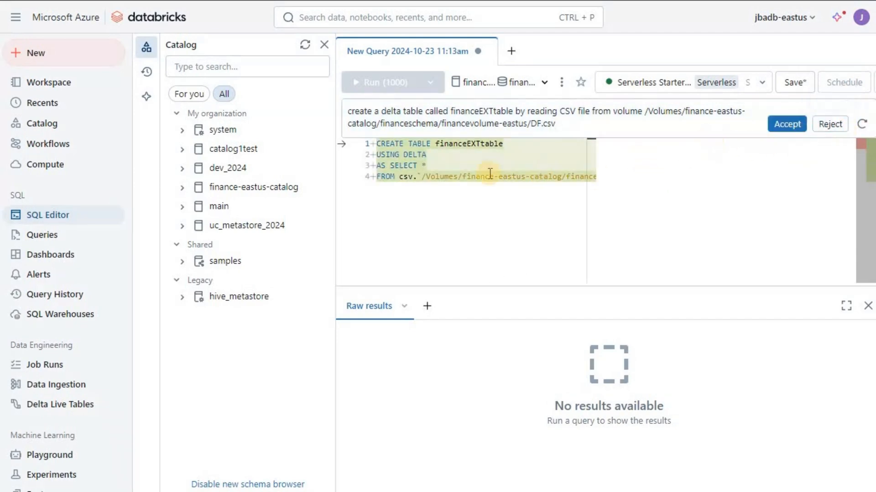
click(792, 130)
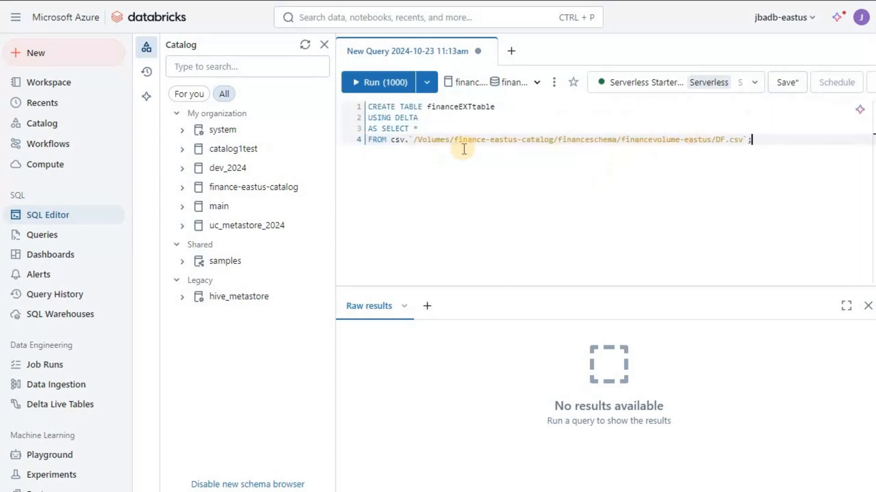
Step: Run the CREATE TABLE query, refresh the catalog list and check the tables in finance-eastus-catalog's financeschema
click(376, 89)
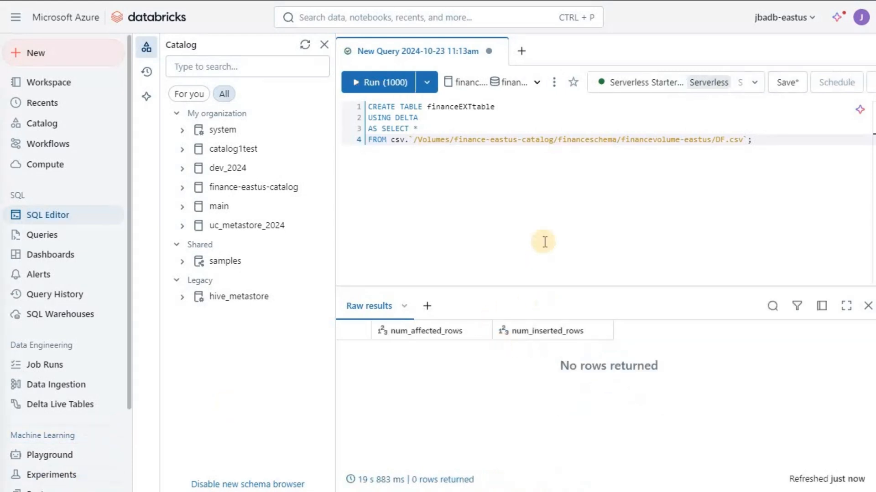
click(305, 45)
click(243, 188)
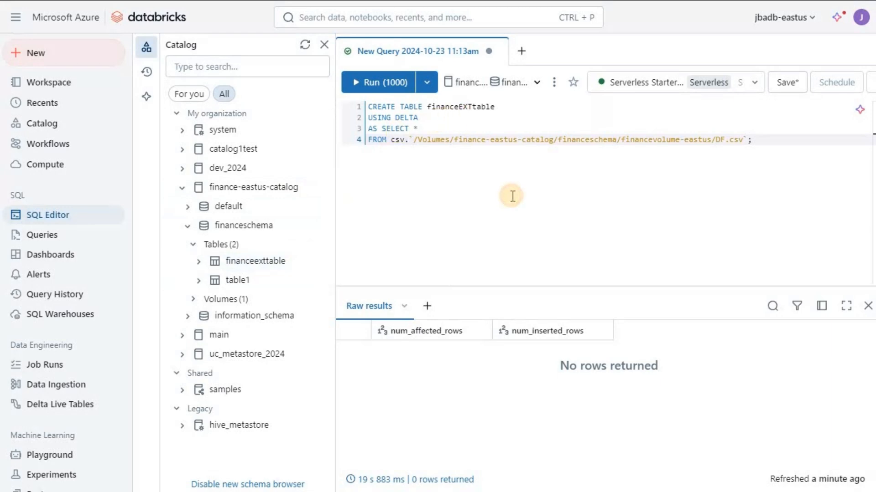
Step: Add the statement select * from financeEXTtable below the CREATE TABLE query and run only that statement
key(ctrl+z)
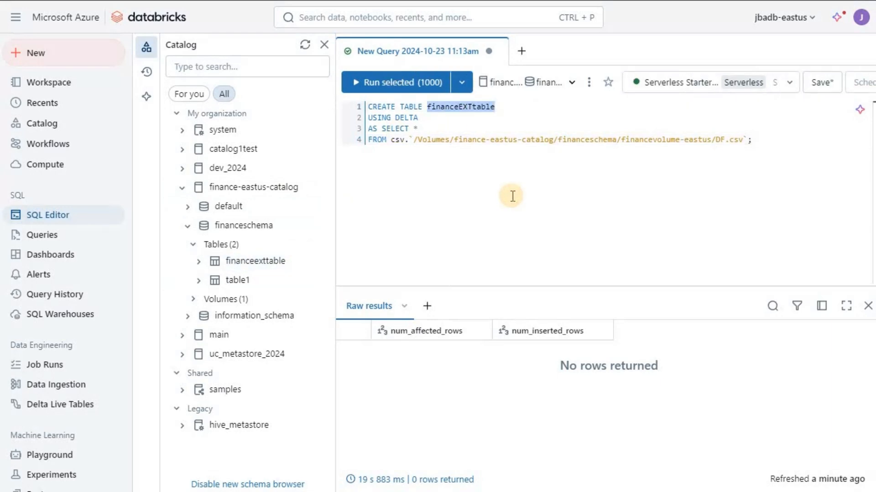
click(512, 196)
key(Return)
key(Return)
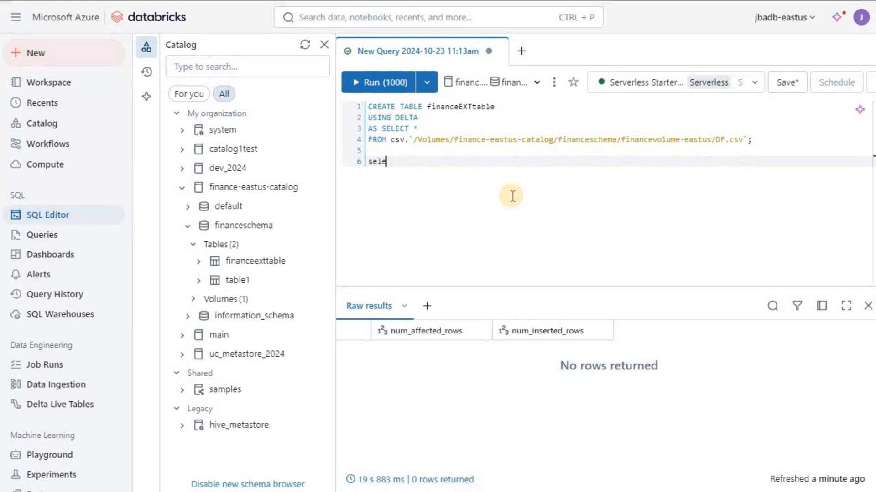
text(select * fro)
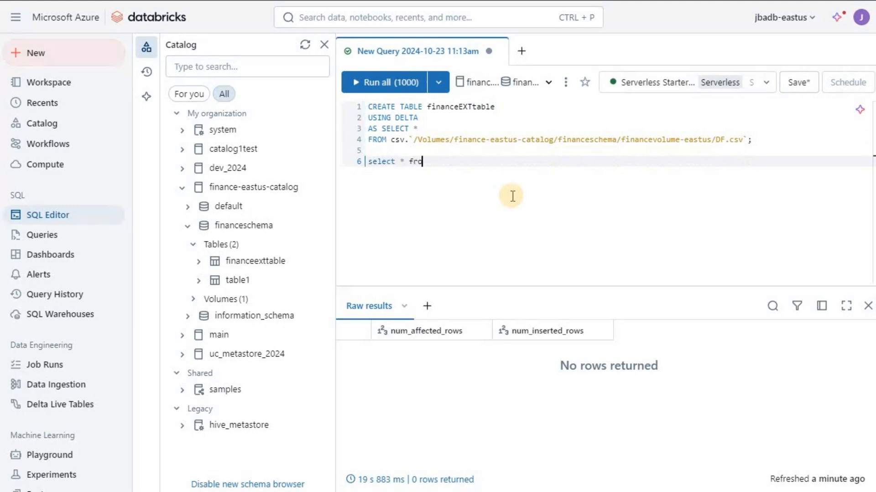
text(m financeEXTtable)
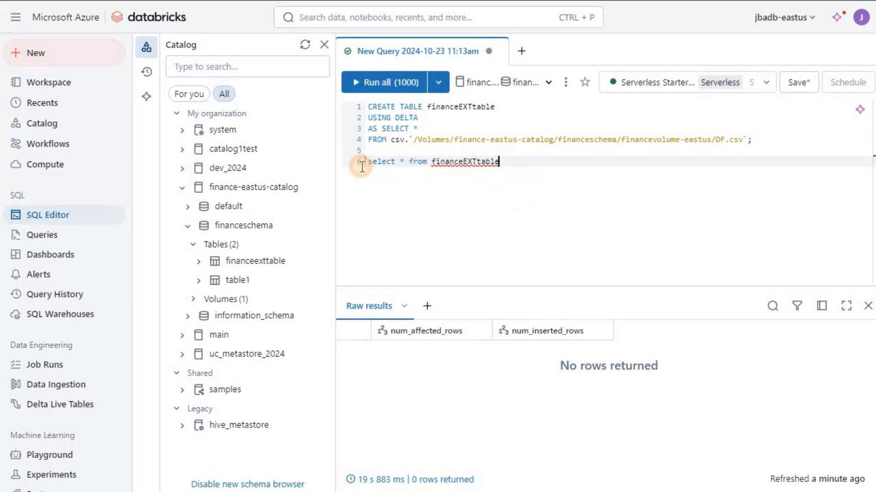
click(360, 163)
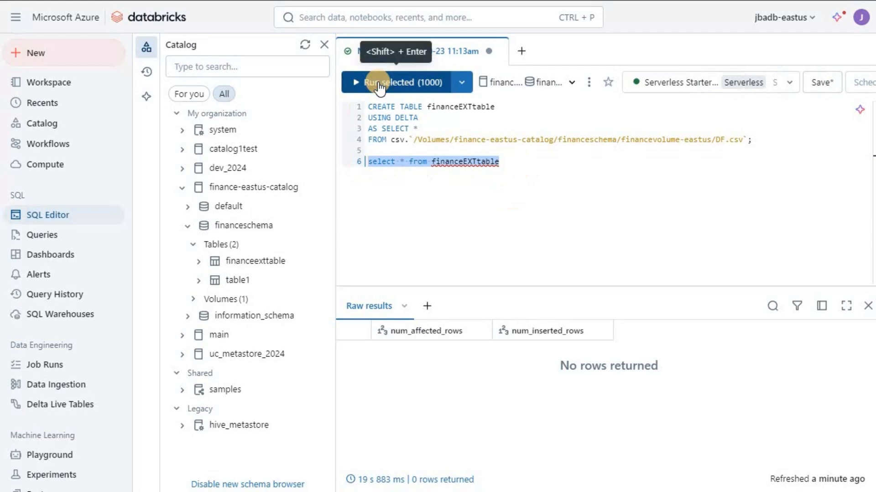
click(378, 86)
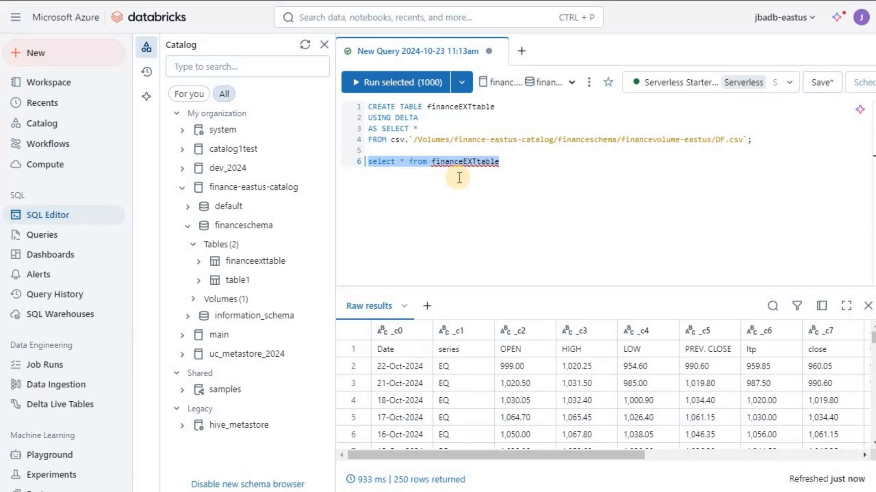
Step: Find financeexttable under financeschema's tables in finance-eastus-catalog in the catalog and open its details
click(26, 127)
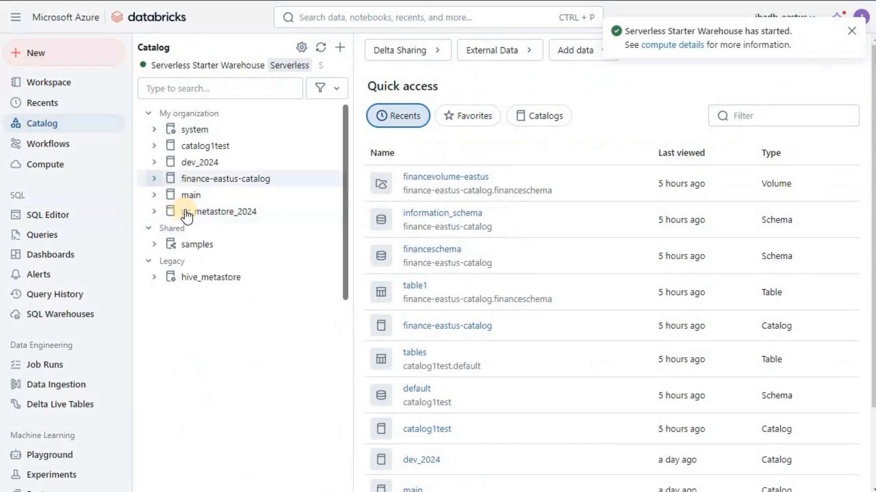
click(155, 179)
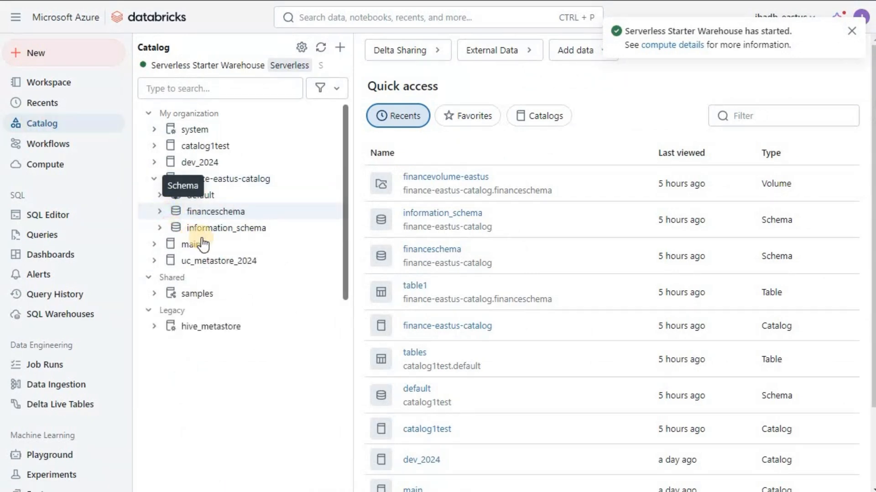
click(160, 212)
click(214, 247)
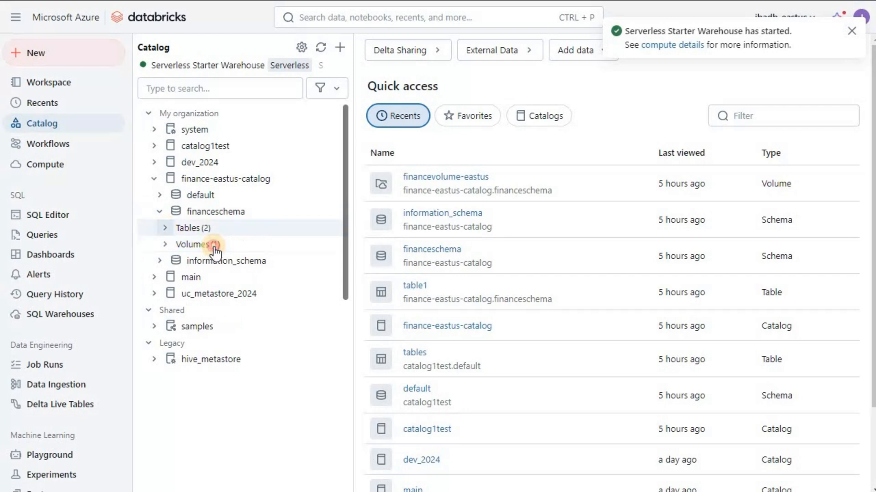
click(203, 248)
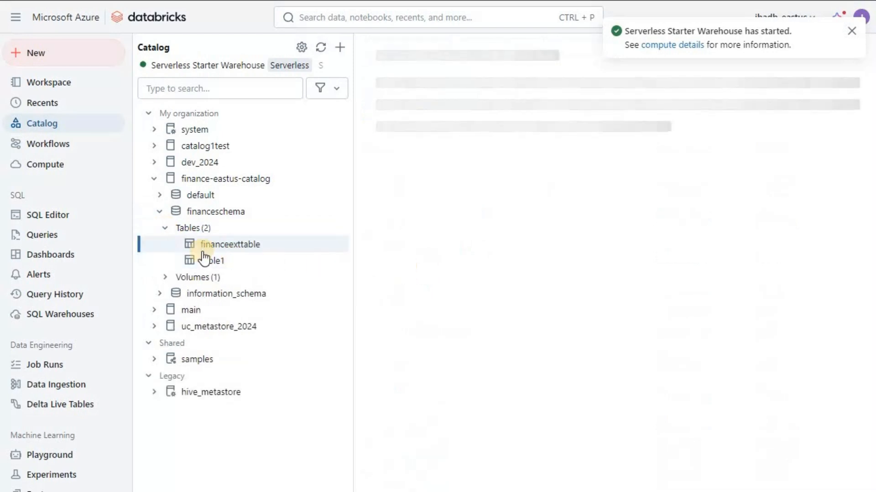
click(502, 102)
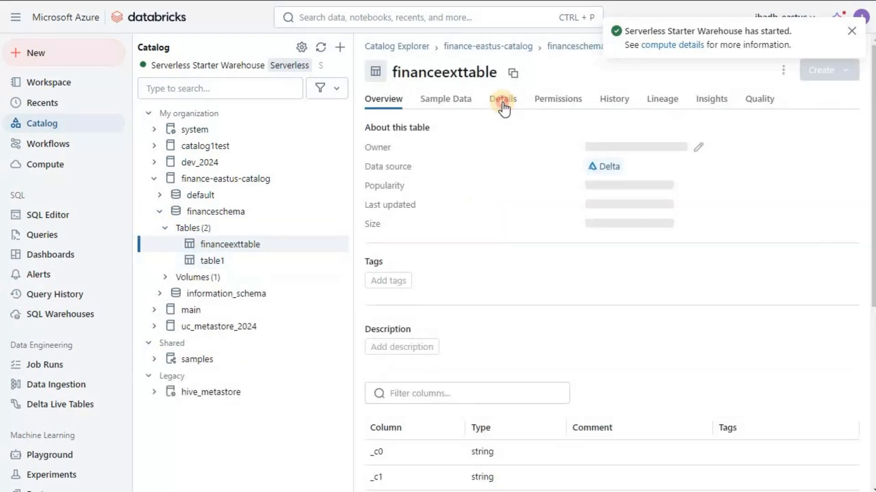